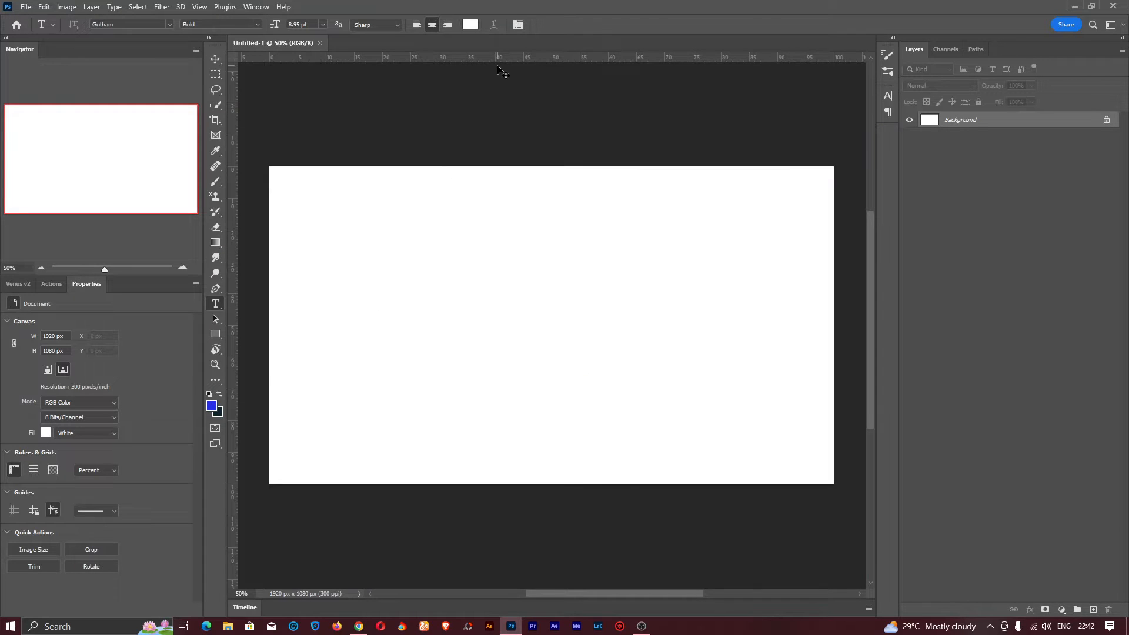
# Add a vertical and a horizontal guide through the centre of the canvas, both at 50 percent.
pyautogui.hotkey('ctrl', 'r')
pyautogui.hotkey('ctrl', 'r')
pyautogui.moveTo(234, 195); pyautogui.dragTo(554, 203)
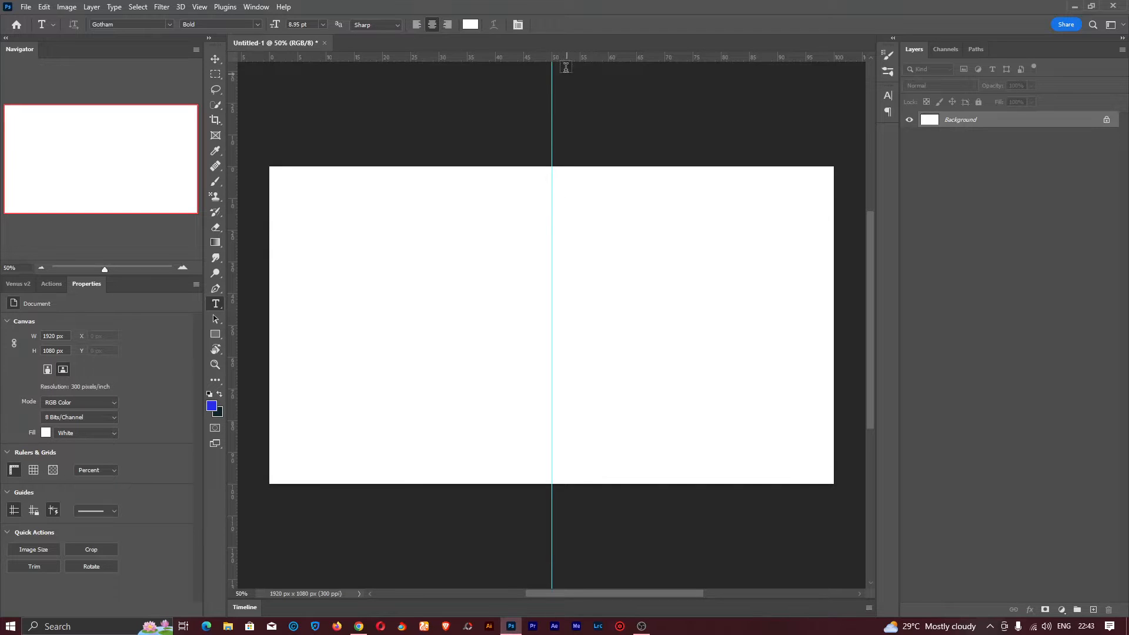
pyautogui.moveTo(563, 60); pyautogui.dragTo(560, 327)
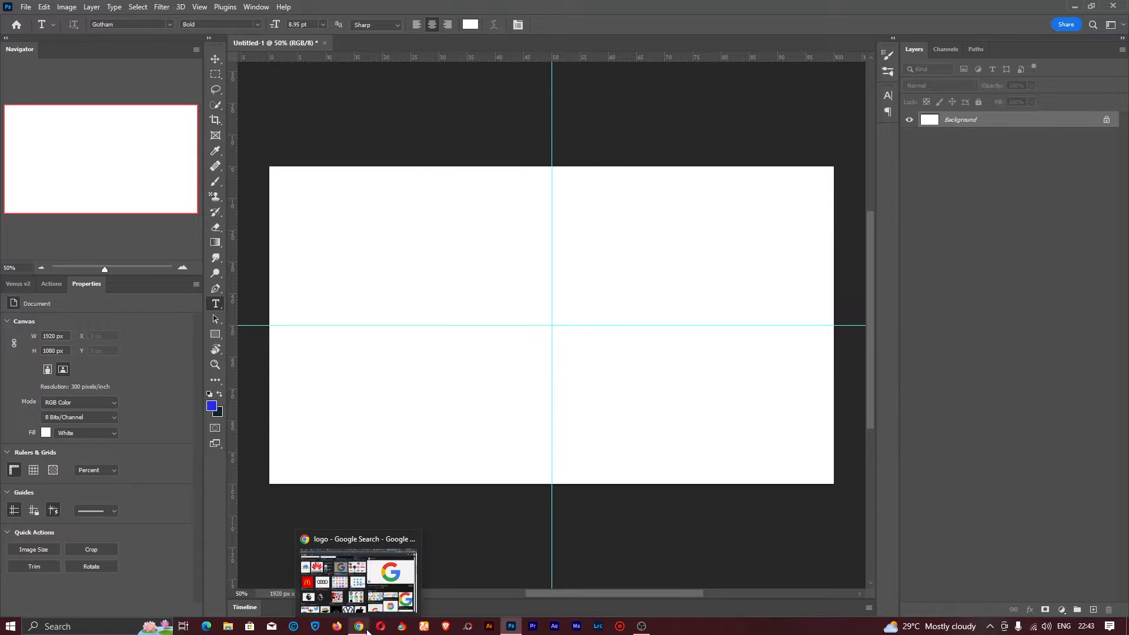
# Copy the Google G logo image from the image search in Chrome and paste it into the Photoshop document.
pyautogui.click(365, 627)
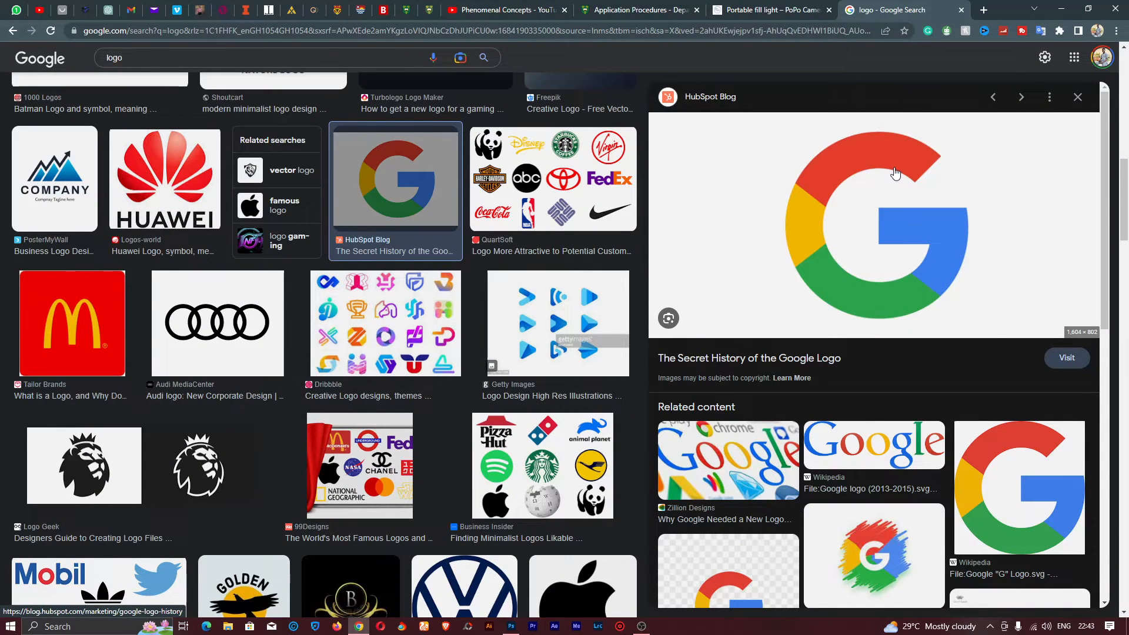
pyautogui.rightClick(895, 172)
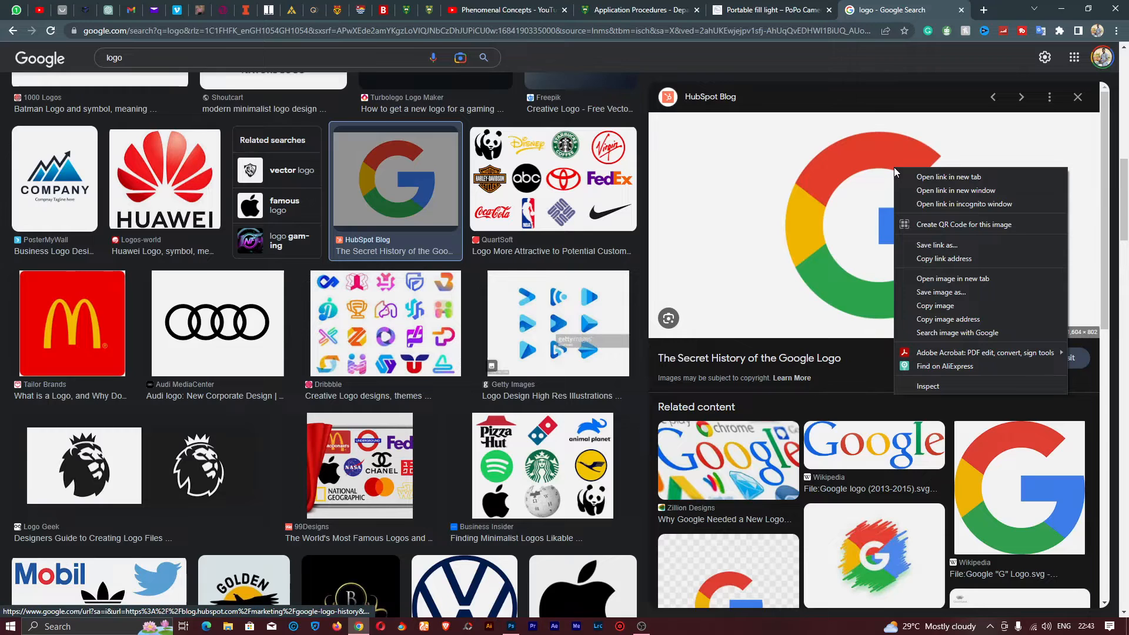
pyautogui.click(942, 308)
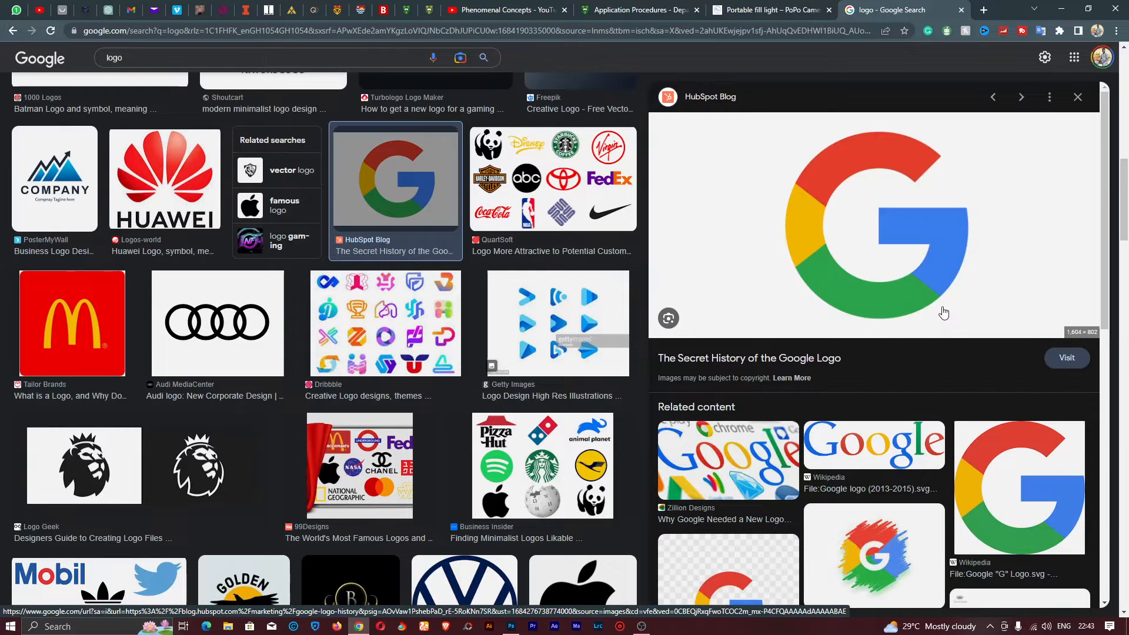
pyautogui.click(510, 626)
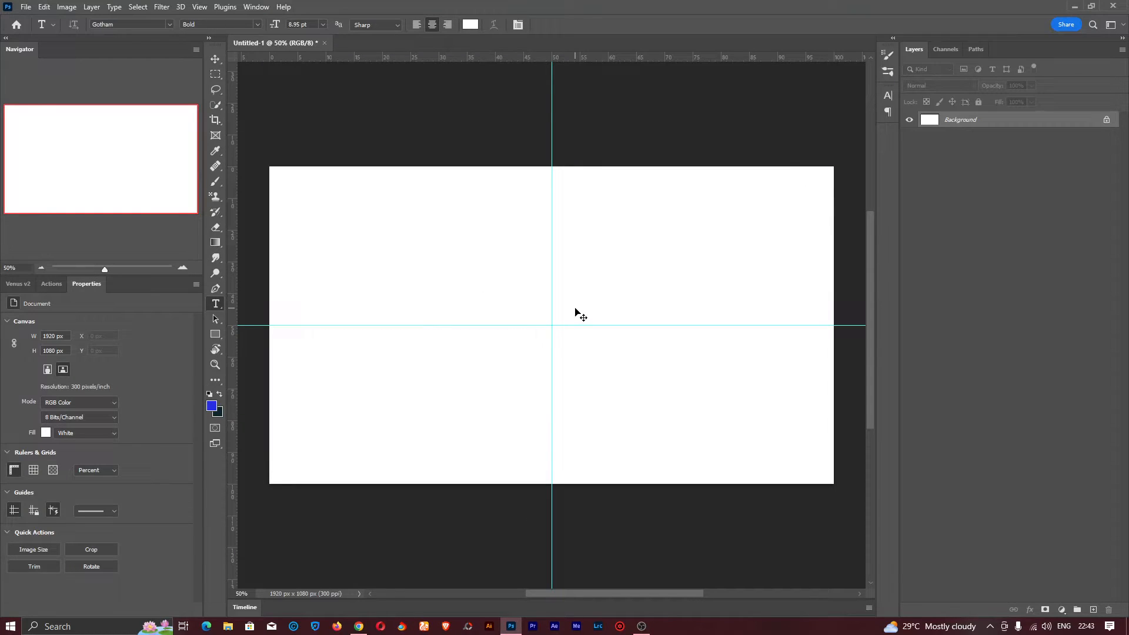
pyautogui.hotkey('ctrl', 'v')
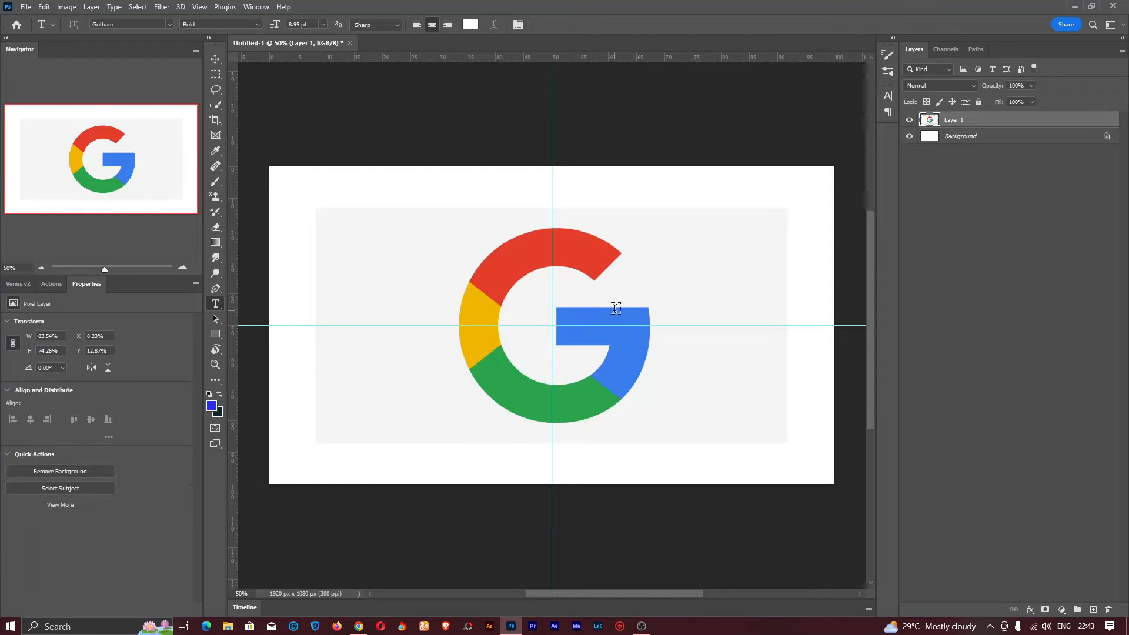
pyautogui.press('z')
pyautogui.moveTo(560, 323); pyautogui.dragTo(605, 325)
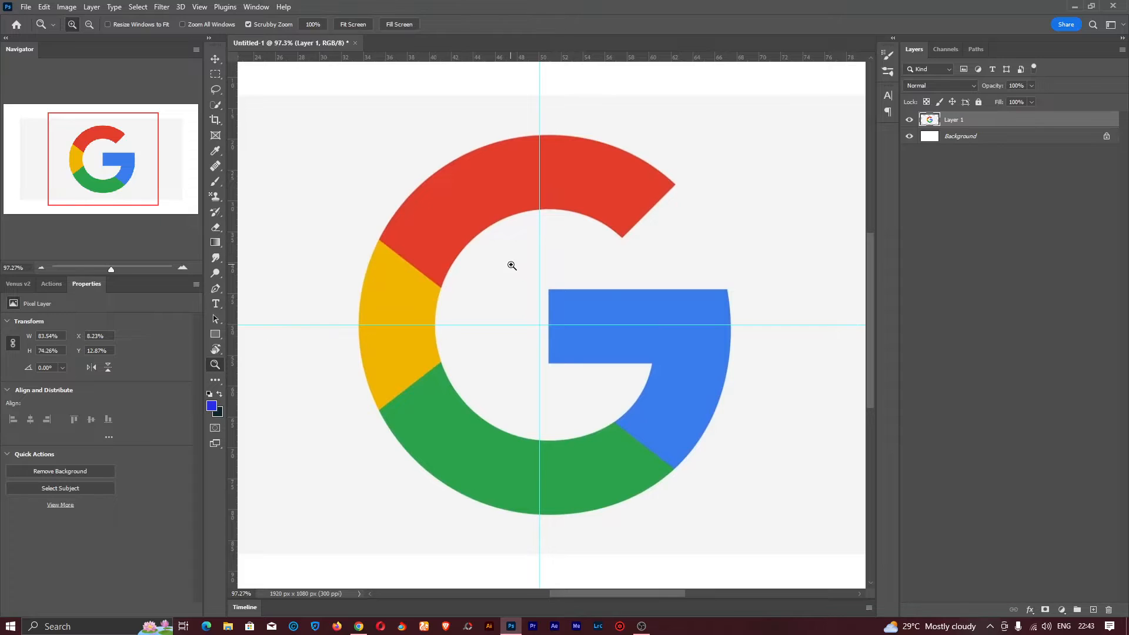
pyautogui.moveTo(534, 300); pyautogui.dragTo(551, 295)
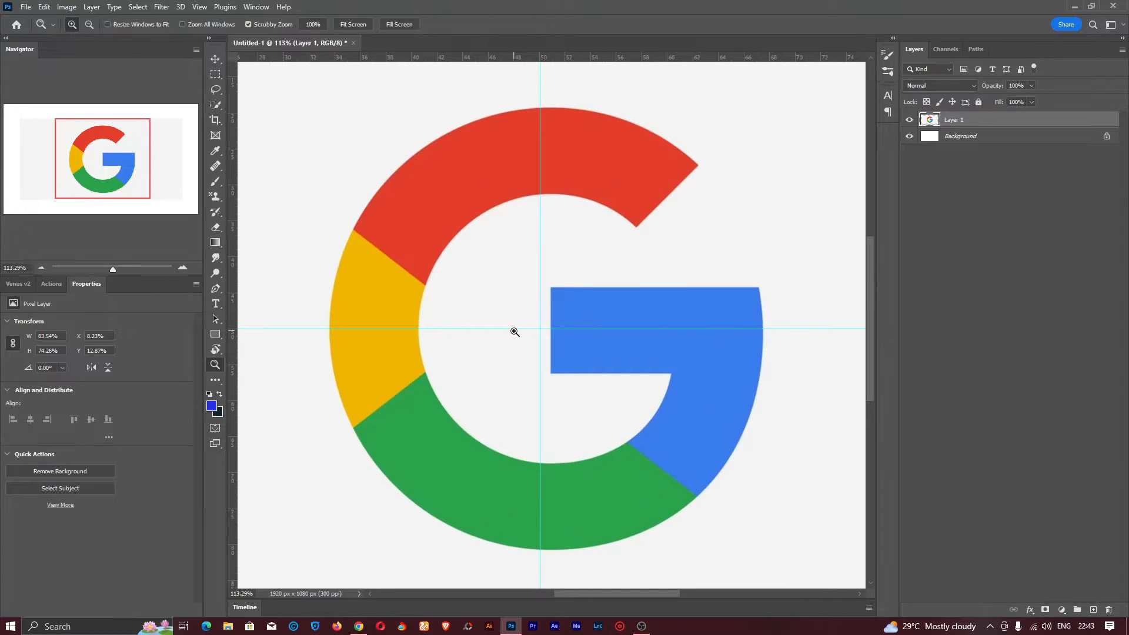
pyautogui.moveTo(601, 326); pyautogui.dragTo(582, 320)
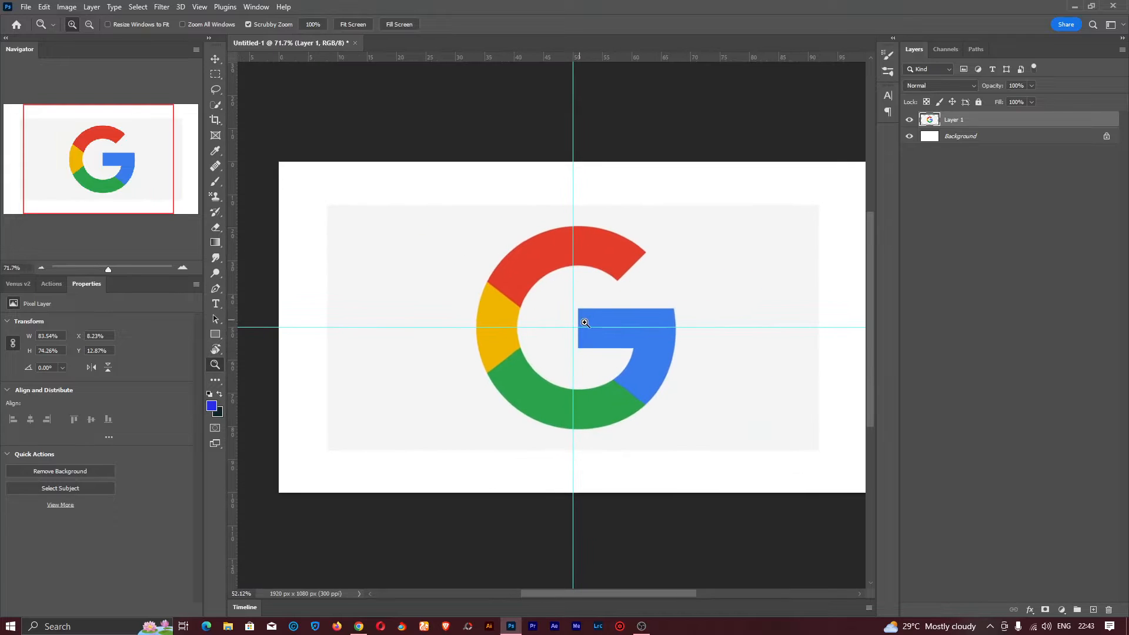
pyautogui.moveTo(670, 288); pyautogui.dragTo(656, 285)
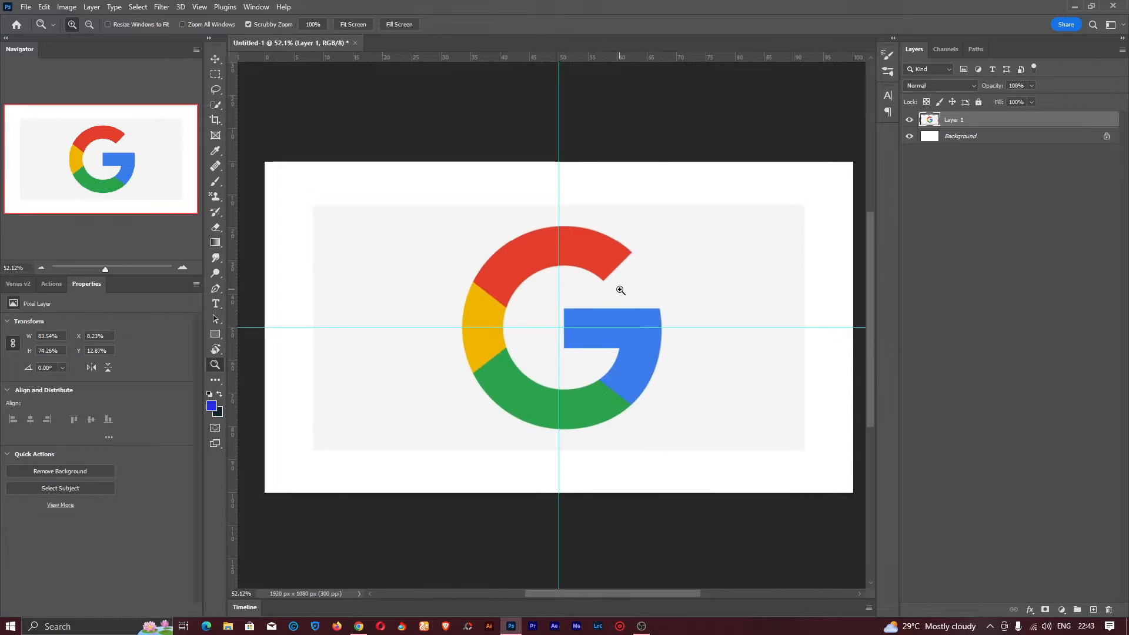
# Set the Type tool's font to Roboto Black.
pyautogui.press('t')
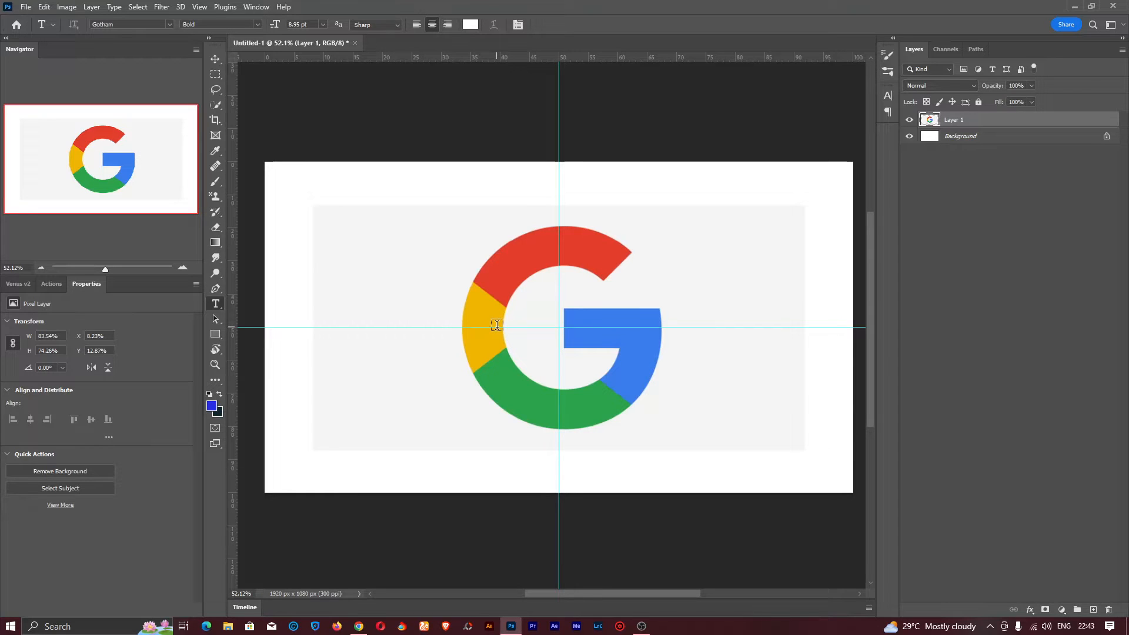
pyautogui.click(128, 24)
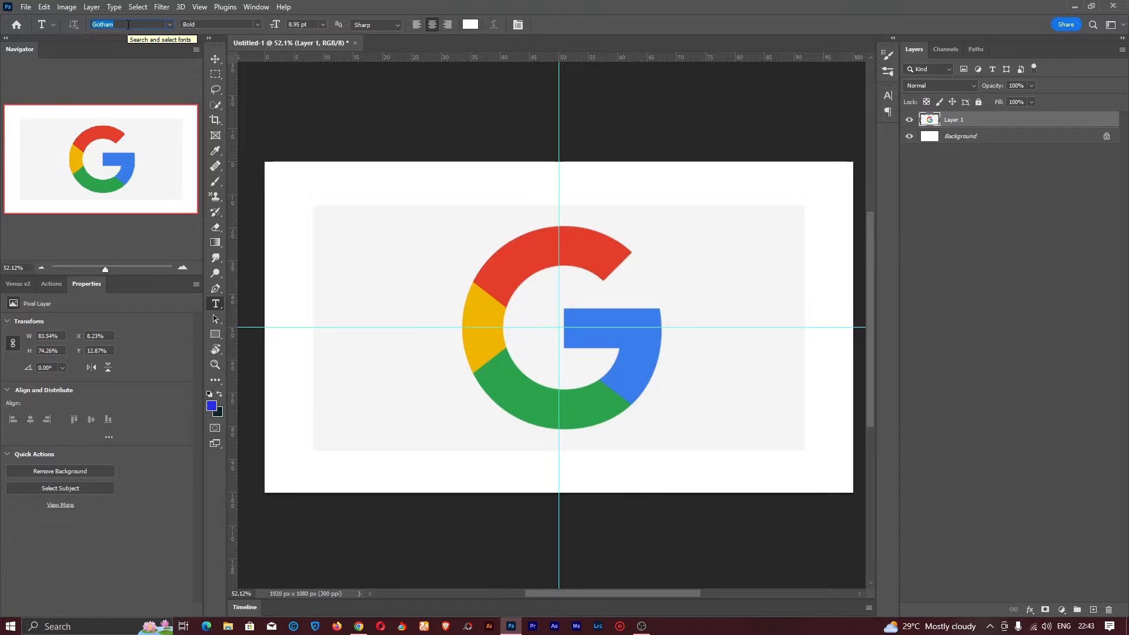
pyautogui.write('oboto')
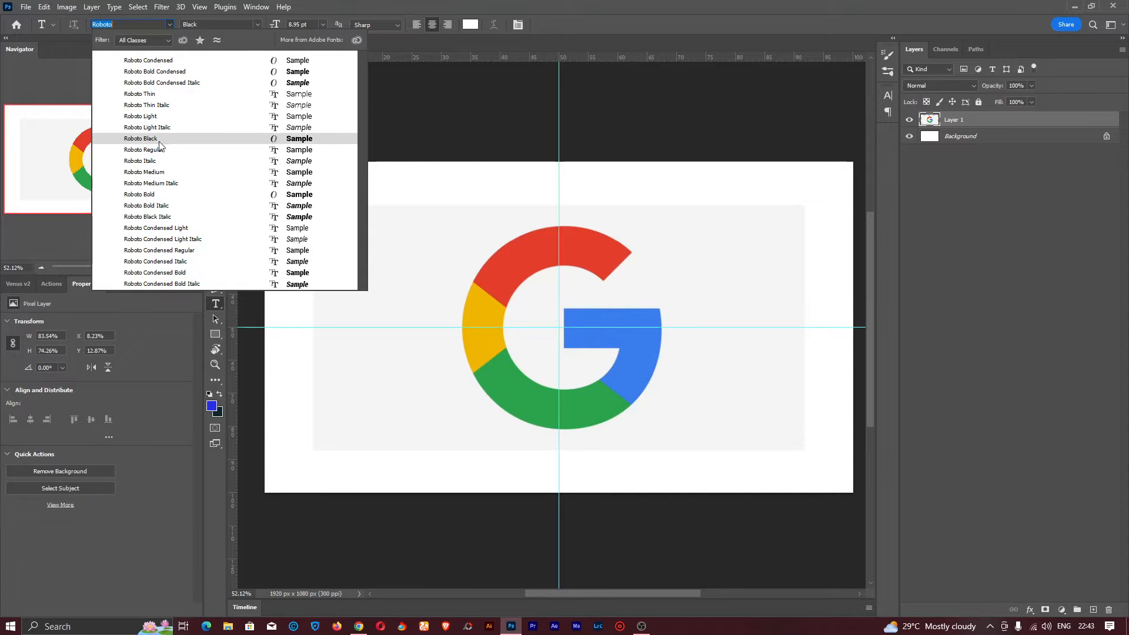
pyautogui.click(184, 144)
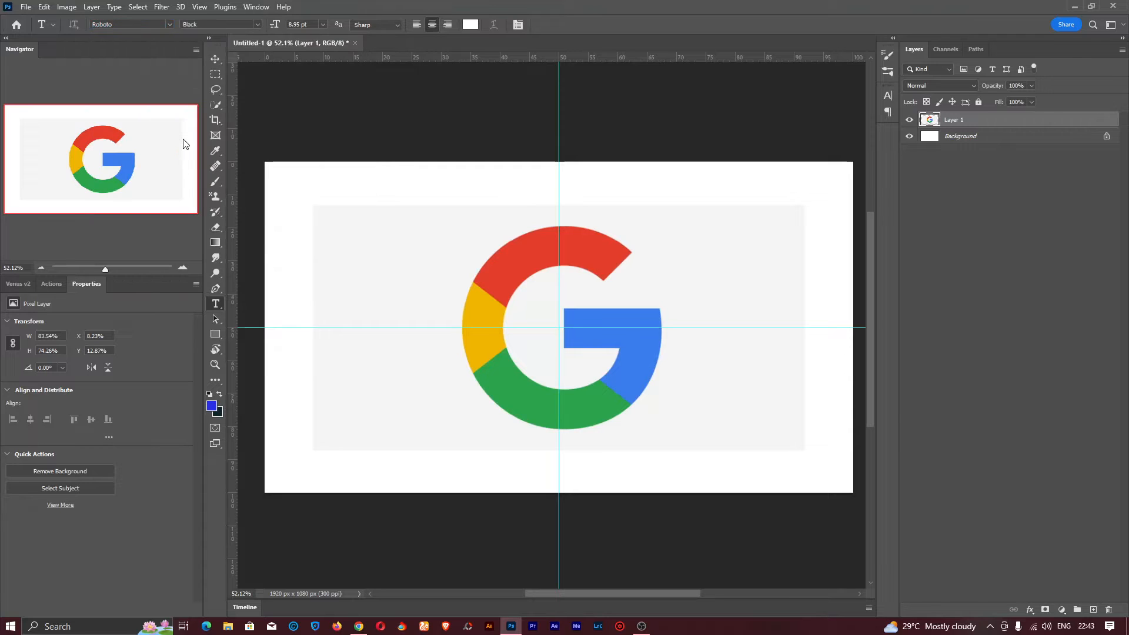
# Add the letter G in white at 186 pt over the logo and centre it on the guides.
pyautogui.click(530, 295)
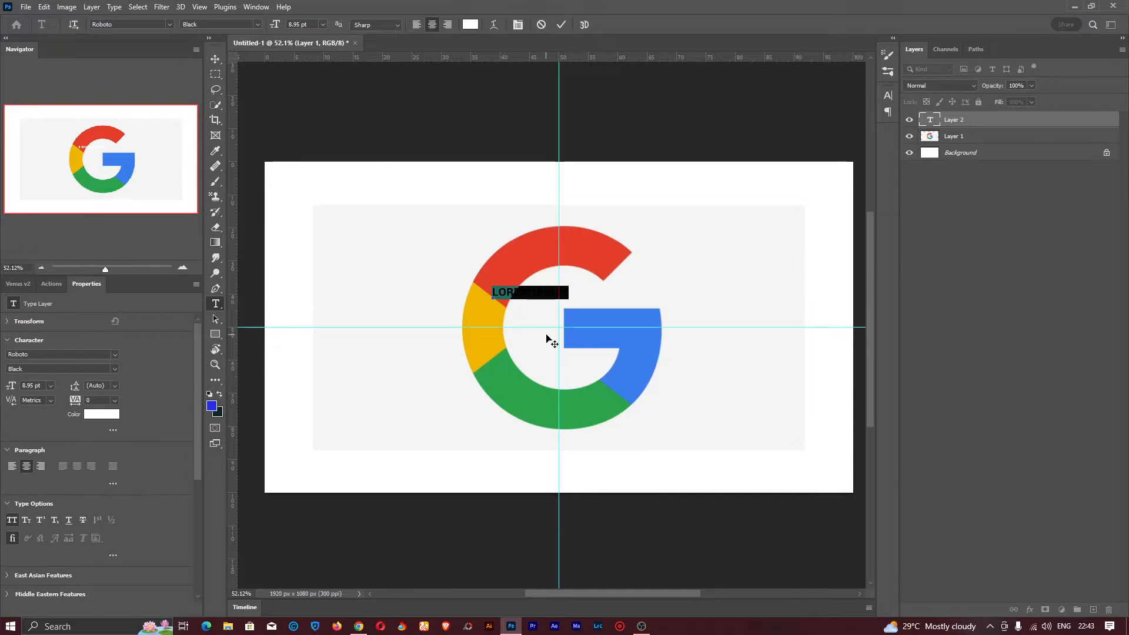
pyautogui.press('BackSpace')
pyautogui.moveTo(276, 29); pyautogui.dragTo(546, 244)
pyautogui.click(547, 244)
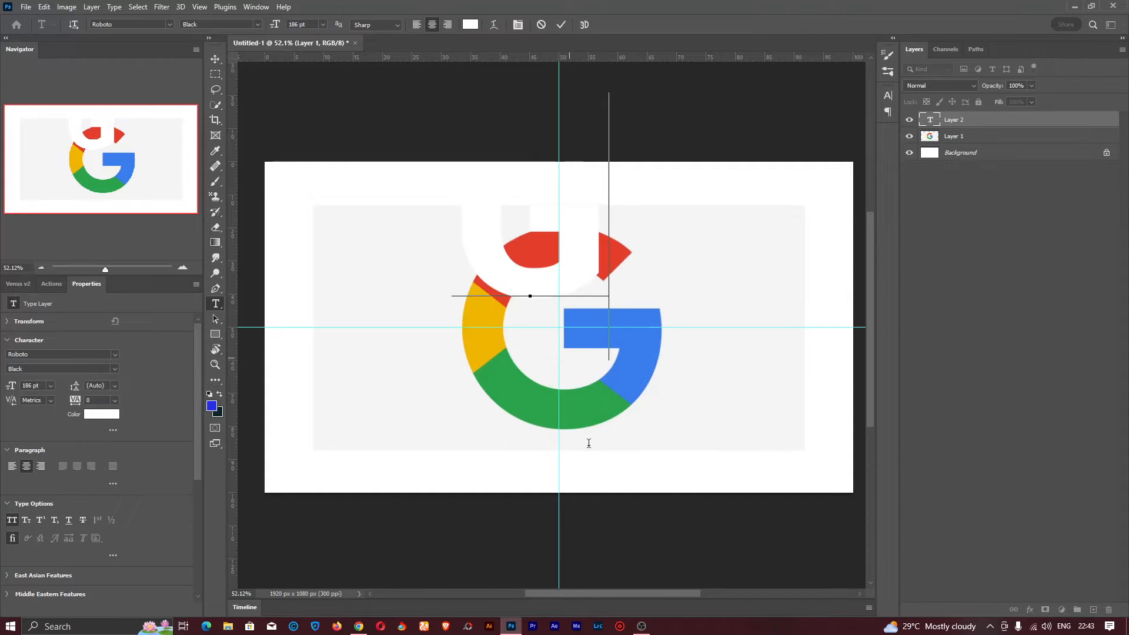
pyautogui.moveTo(625, 355); pyautogui.dragTo(655, 468)
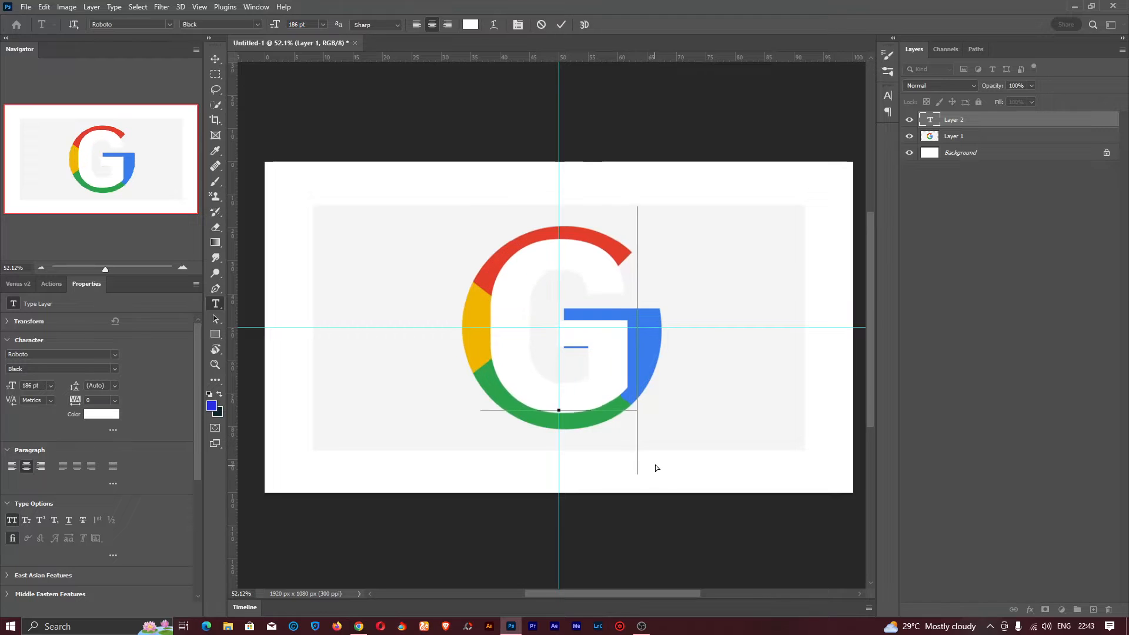
# Change the letter G's font to Gotham Ultra and shift the letter slightly left over the logo.
pyautogui.hotkey('ctrl', 'a')
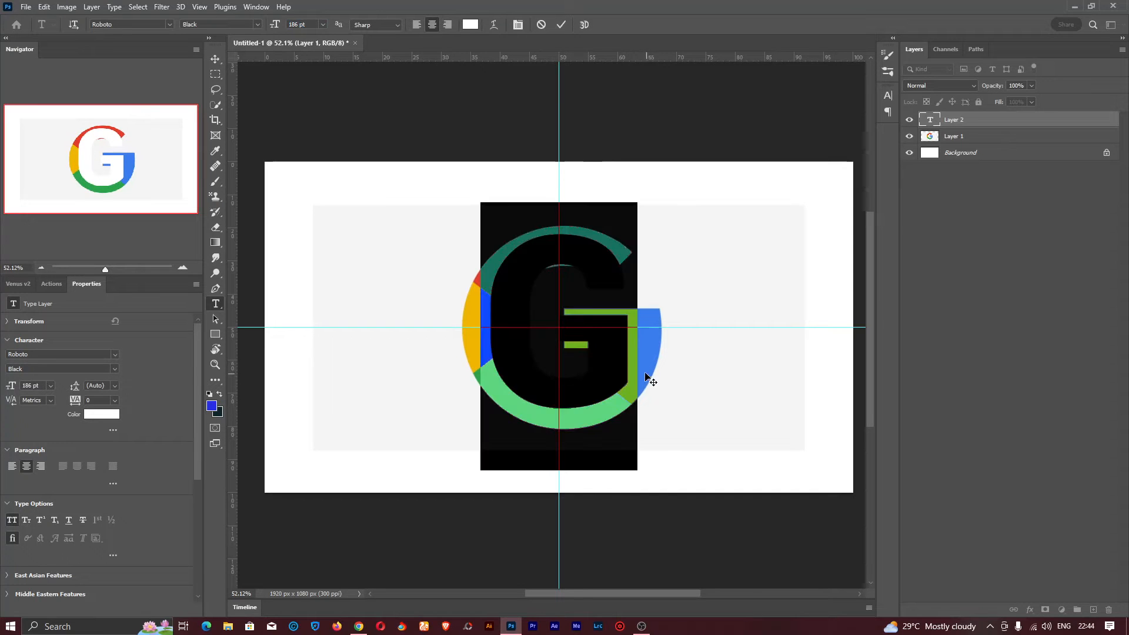
pyautogui.click(129, 25)
pyautogui.write('otham')
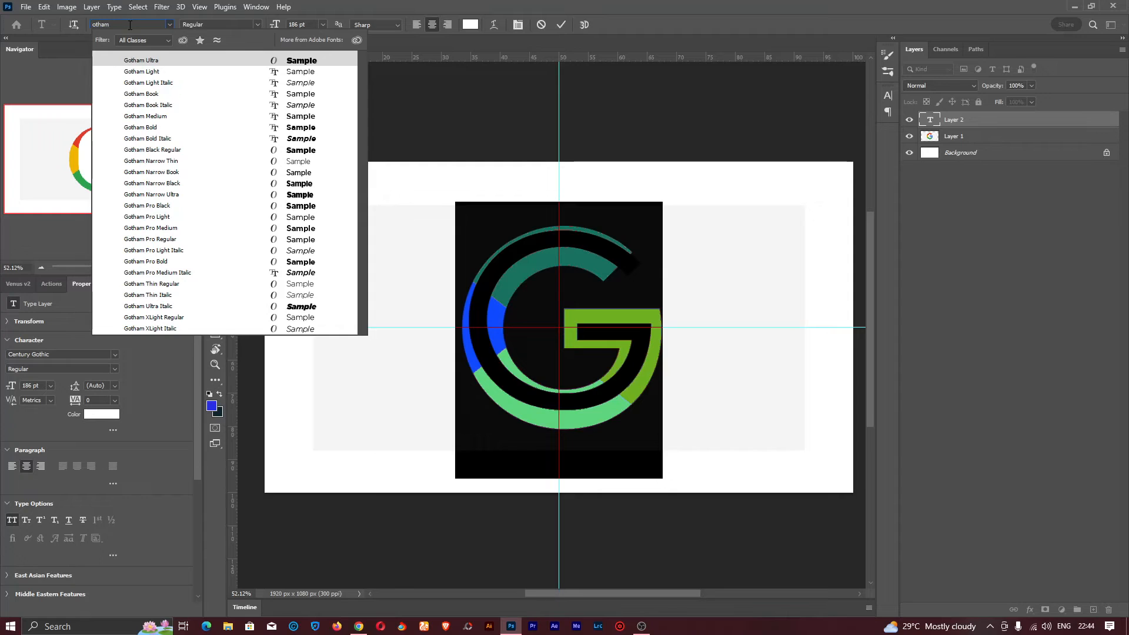
pyautogui.click(159, 59)
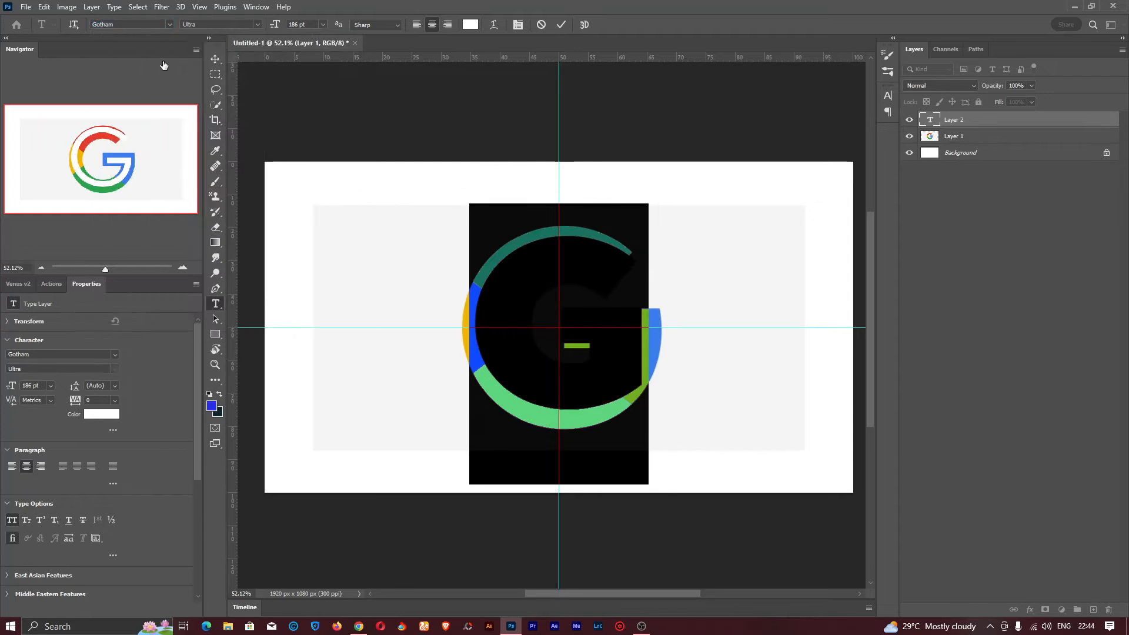
pyautogui.moveTo(682, 381)
pyautogui.mouseDown()
pyautogui.moveTo(718, 421)
pyautogui.moveTo(690, 383)
pyautogui.moveTo(685, 404)
pyautogui.mouseUp()
# Change the letter G's font to Gotham Pro Black.
pyautogui.hotkey('ctrl', 'a')
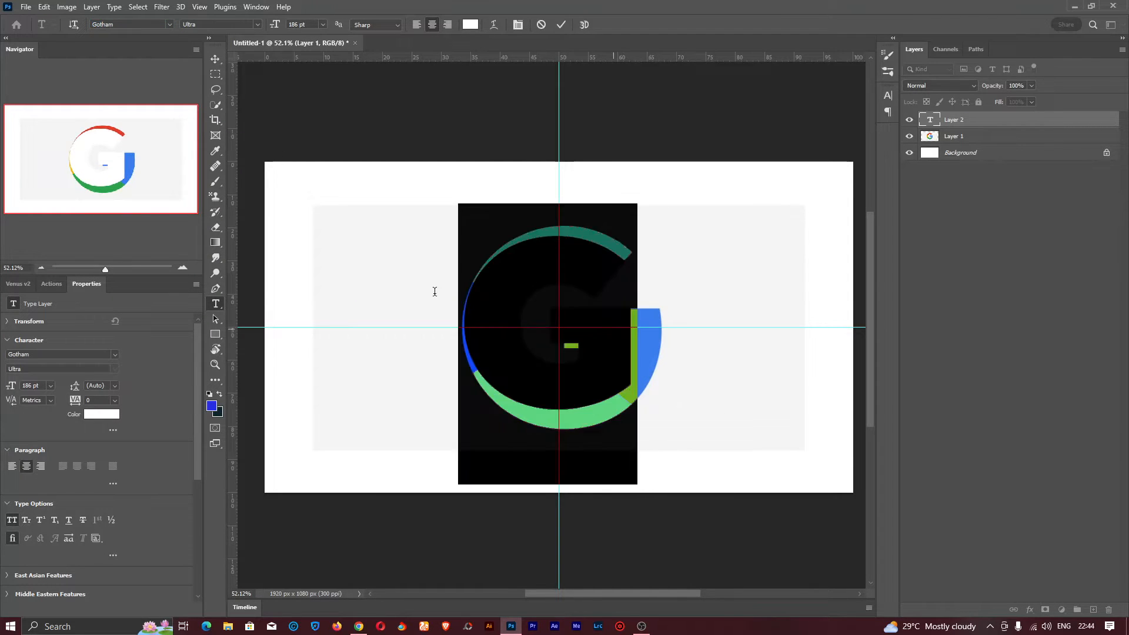
pyautogui.click(115, 24)
pyautogui.click(120, 24)
pyautogui.press('BackSpace')
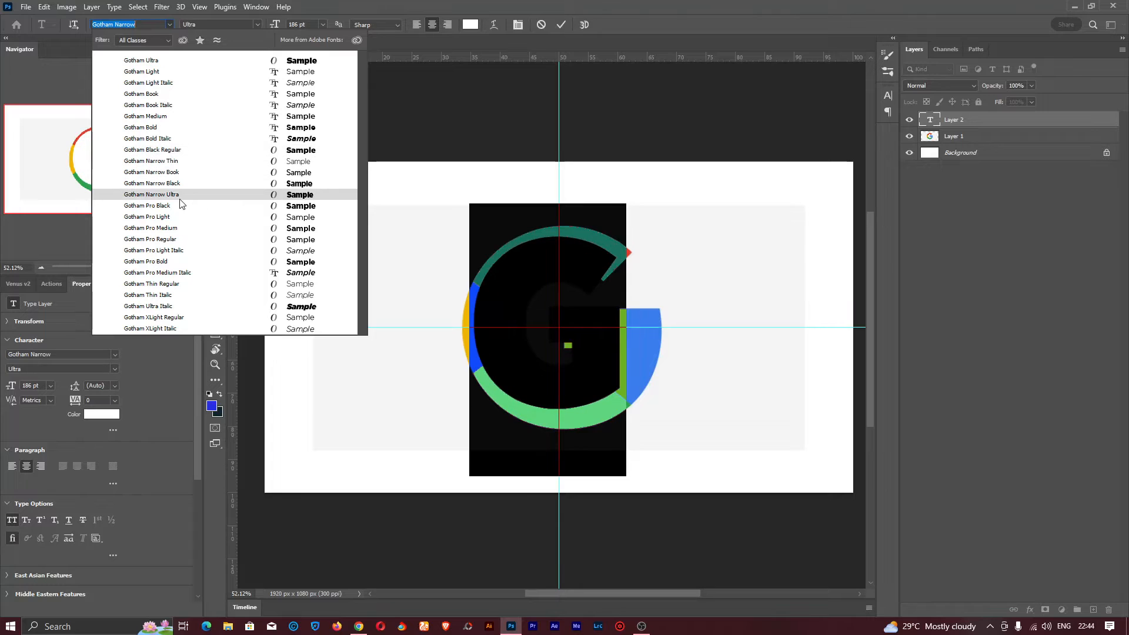
pyautogui.click(205, 210)
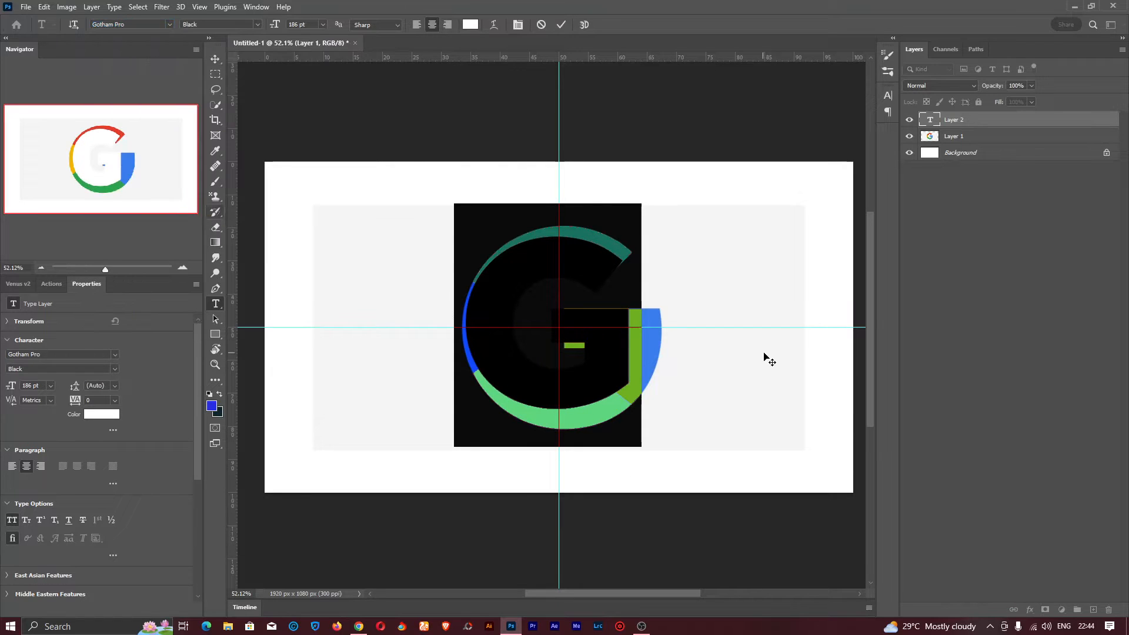
pyautogui.click(624, 412)
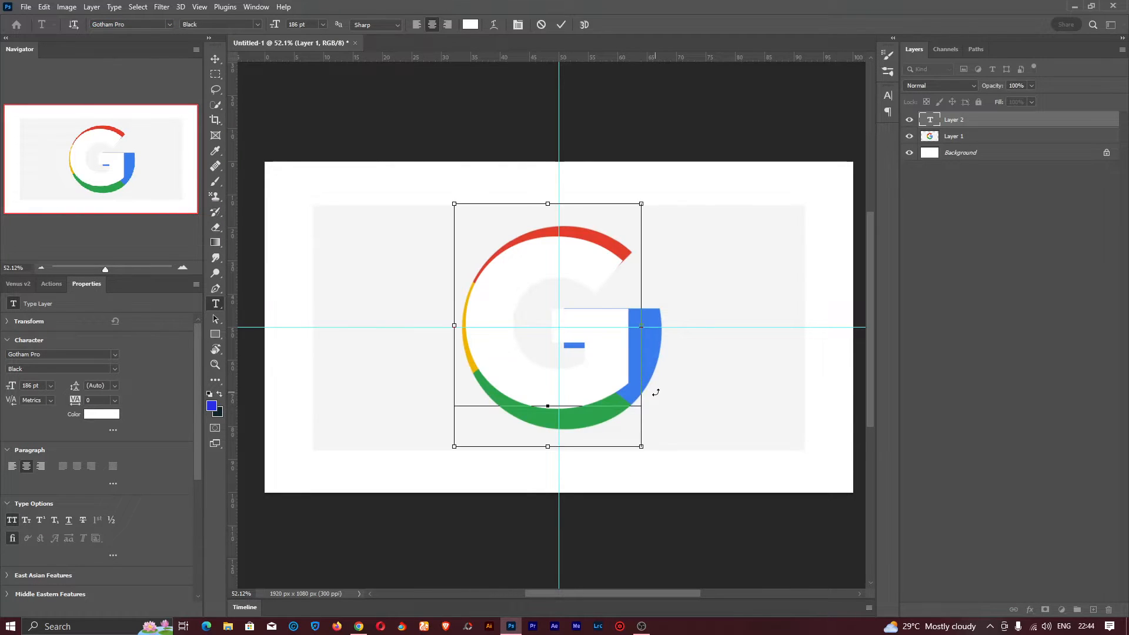
# Set the letter G's size to 180 pt and commit the text.
pyautogui.hotkey('ctrl', 'a')
pyautogui.click(296, 24)
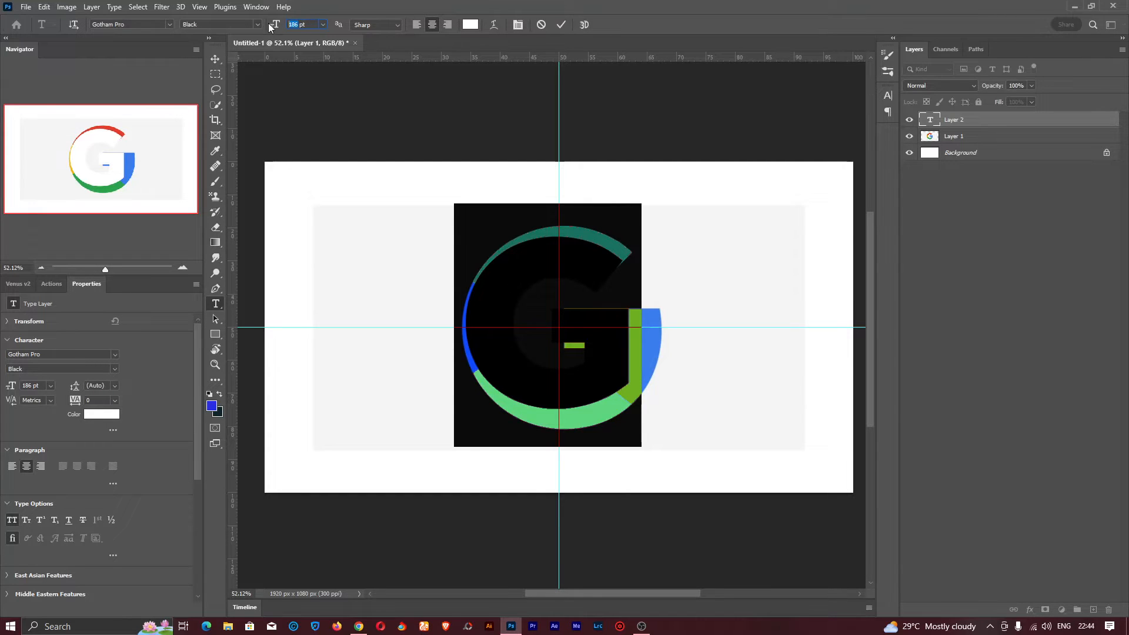
pyautogui.write('180')
pyautogui.press('Return')
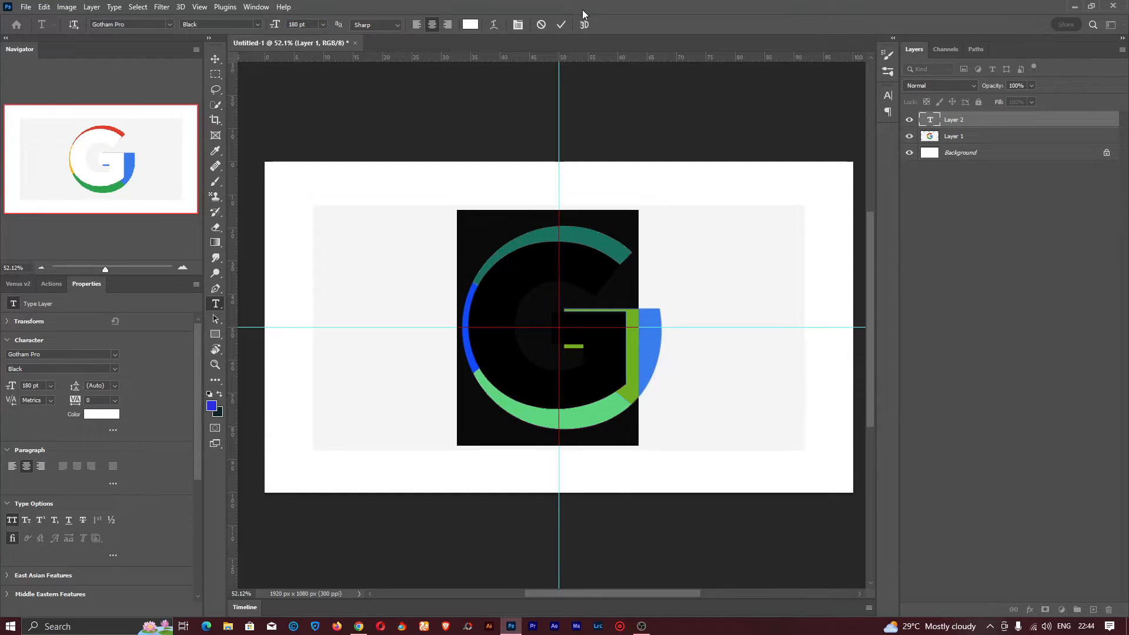
pyautogui.click(560, 25)
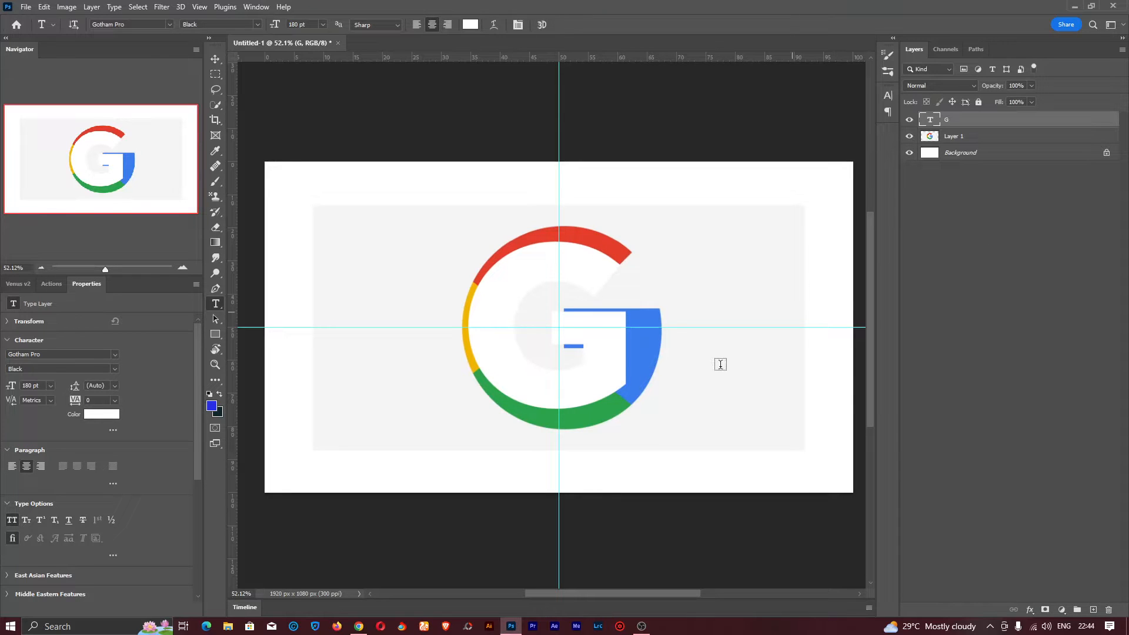
# Scale the pasted logo layer down to about 70% of the canvas width and align it behind the white G.
pyautogui.press('z')
pyautogui.moveTo(597, 351); pyautogui.dragTo(629, 344)
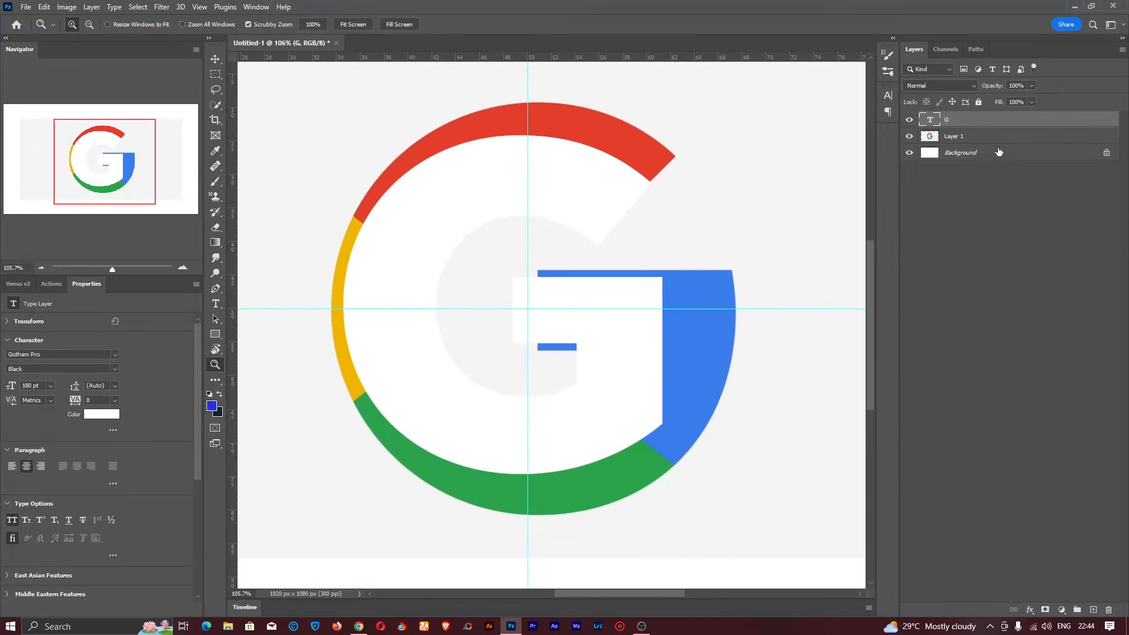
pyautogui.click(986, 136)
pyautogui.press('v')
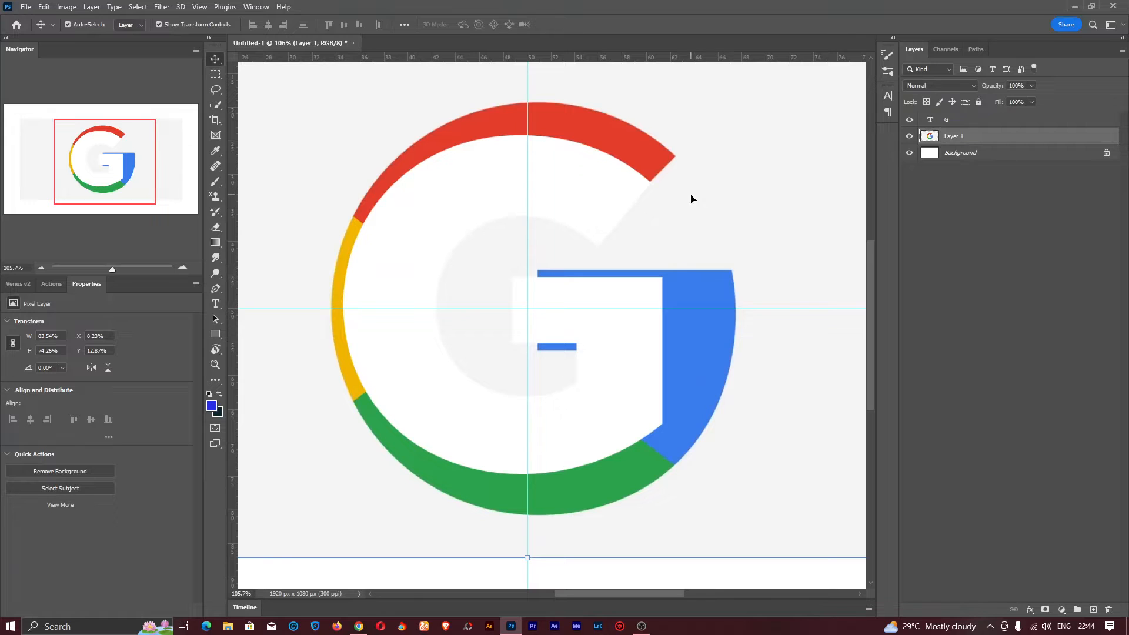
pyautogui.press('z')
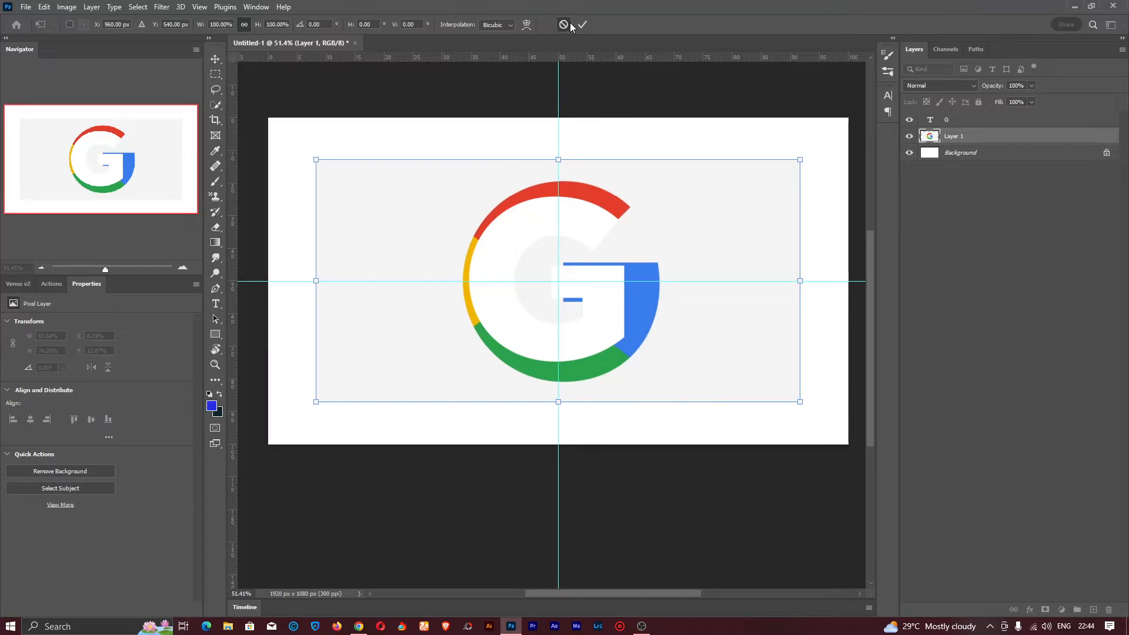
pyautogui.click(569, 25)
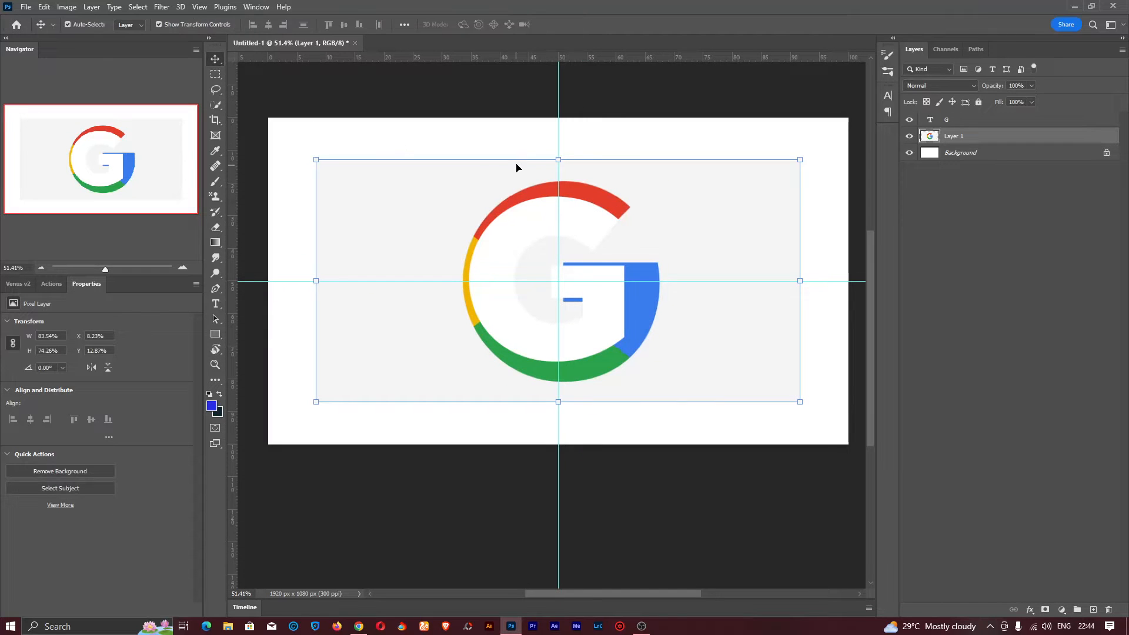
pyautogui.moveTo(562, 156); pyautogui.dragTo(560, 197)
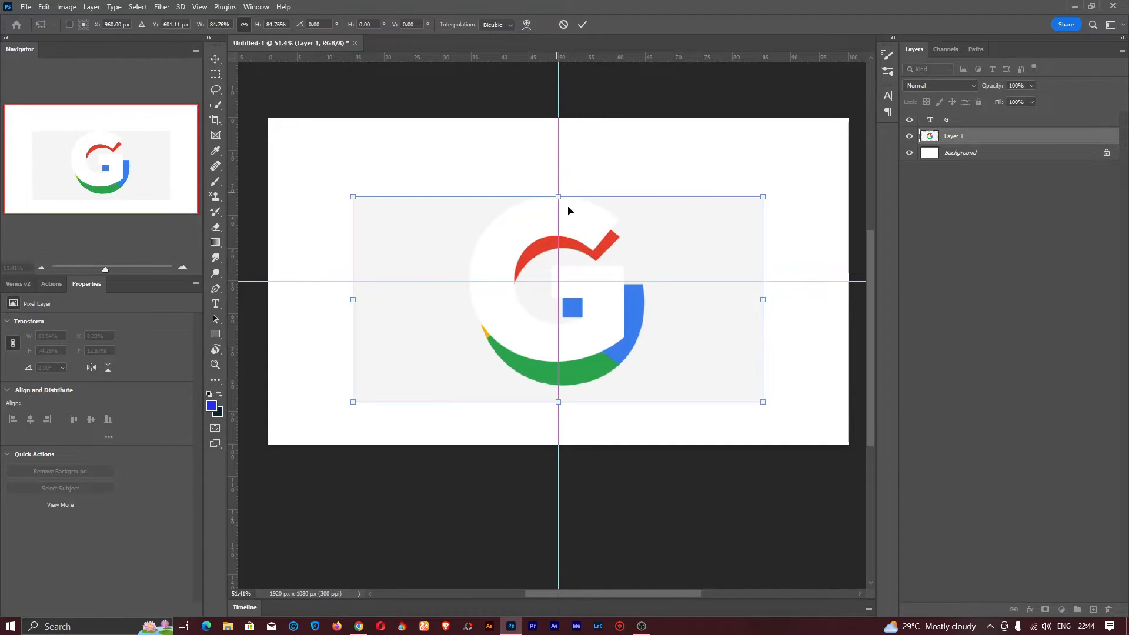
pyautogui.moveTo(656, 361); pyautogui.dragTo(646, 343)
pyautogui.moveTo(342, 385); pyautogui.dragTo(349, 381)
pyautogui.press('Return')
# Move the logo layer above the G text layer and keep the logo layer selected.
pyautogui.press('z')
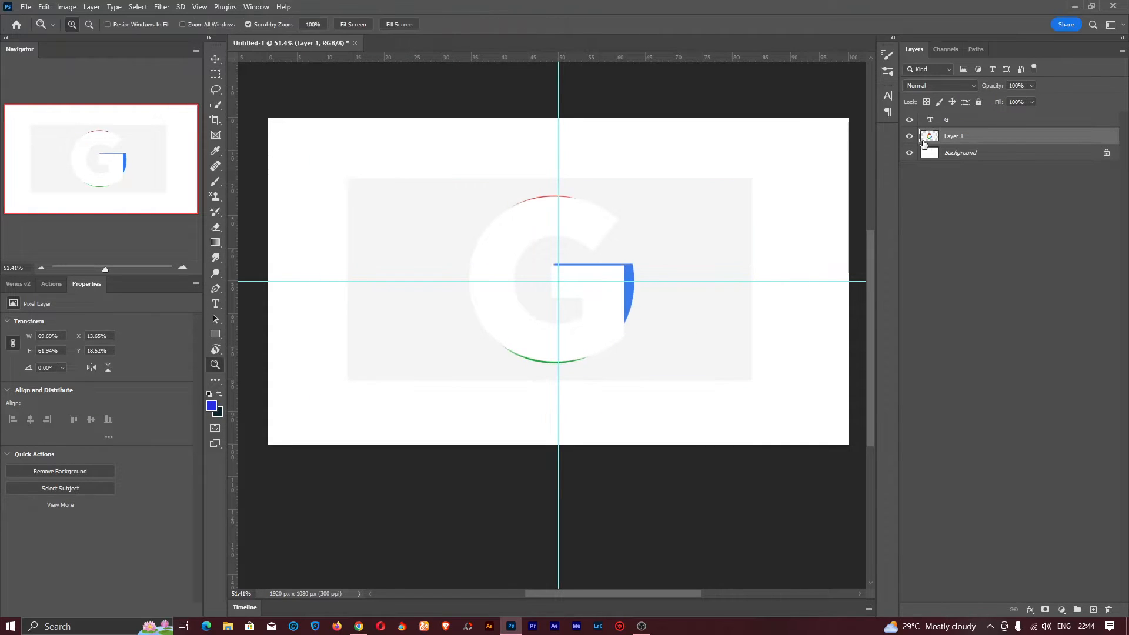
pyautogui.moveTo(981, 123); pyautogui.dragTo(980, 142)
pyautogui.click(952, 123)
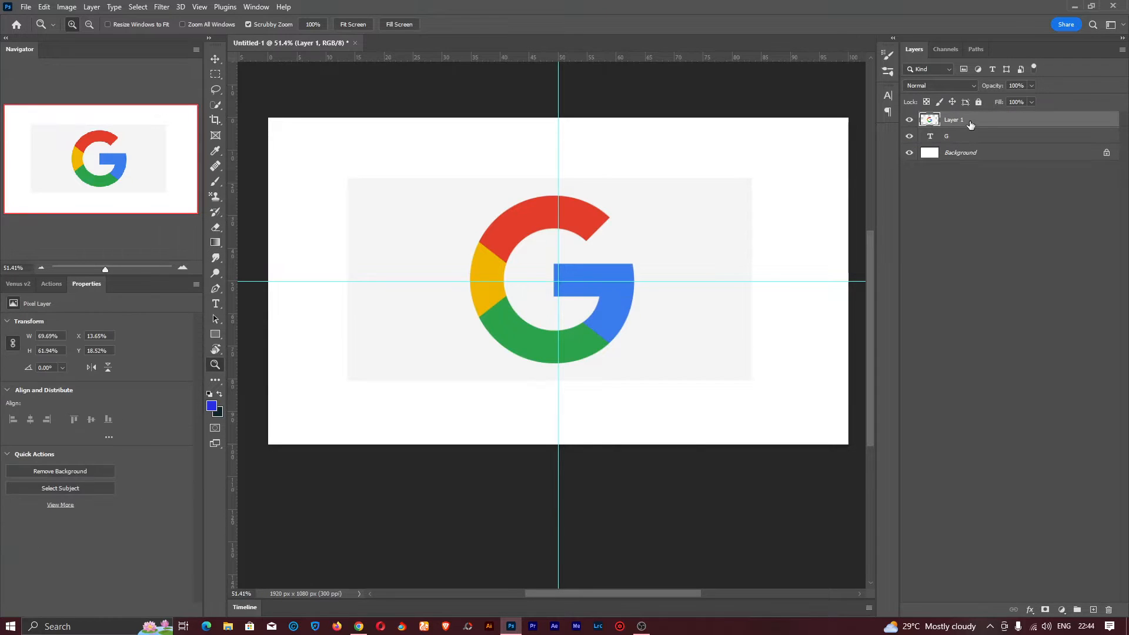
# Fade the logo layer to 30% opacity and change the letter G beneath it to black (000000).
pyautogui.moveTo(999, 87)
pyautogui.mouseDown()
pyautogui.moveTo(957, 87)
pyautogui.moveTo(988, 86)
pyautogui.mouseUp()
pyautogui.write('30')
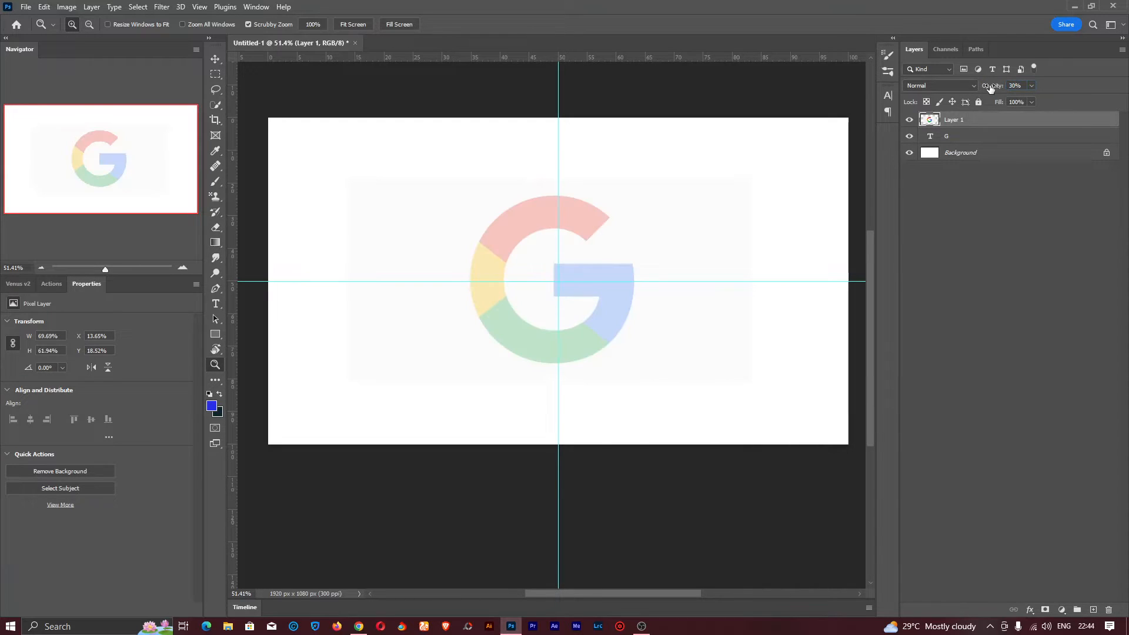
pyautogui.doubleClick(932, 138)
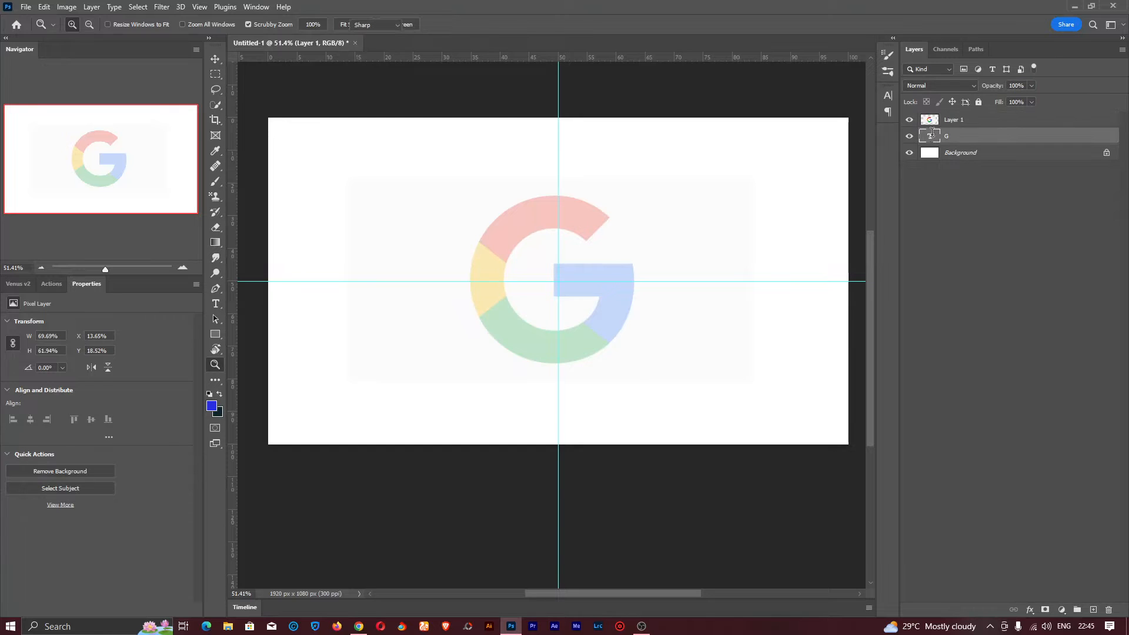
pyautogui.click(888, 95)
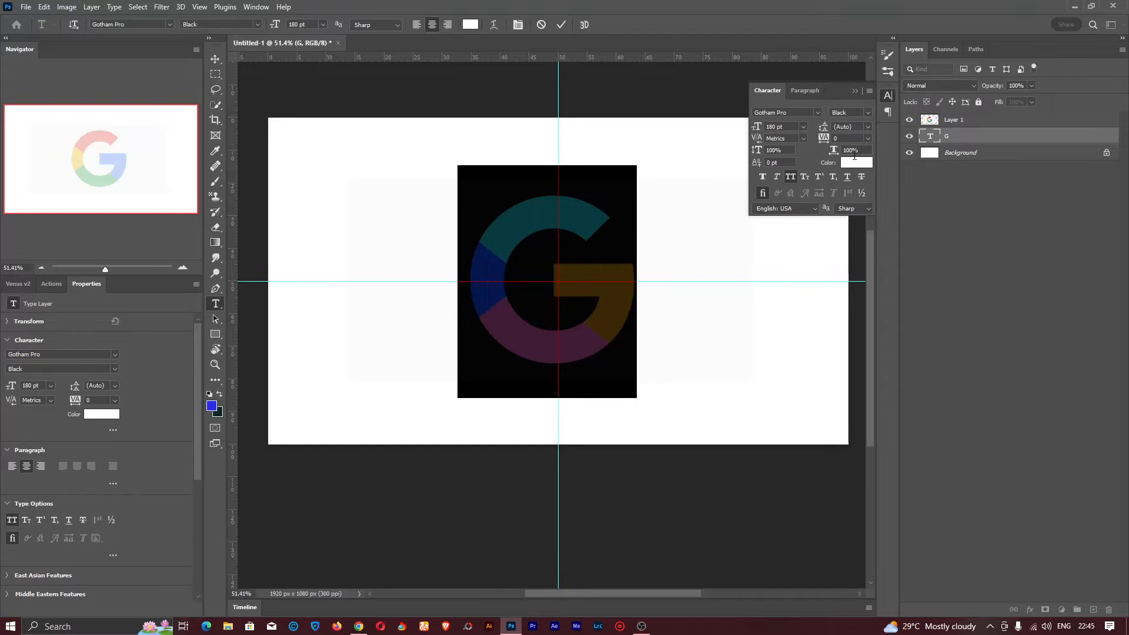
pyautogui.click(852, 162)
pyautogui.moveTo(871, 155); pyautogui.dragTo(733, 255)
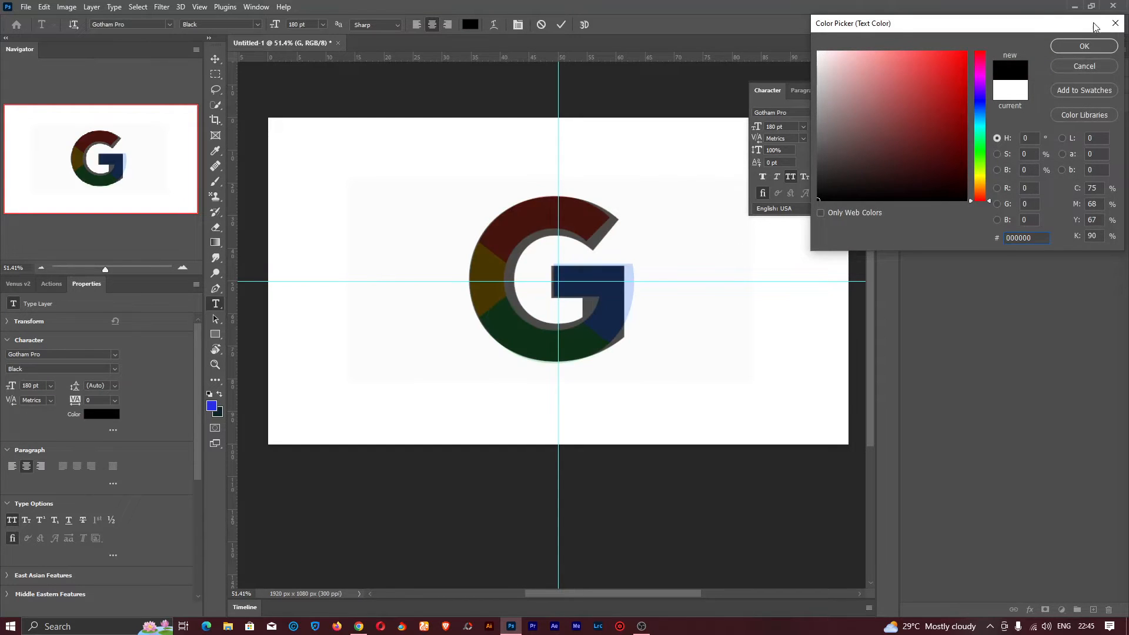
pyautogui.click(1083, 47)
pyautogui.click(561, 24)
# Restore the logo layer's opacity to 100%.
pyautogui.press('z')
pyautogui.click(595, 264)
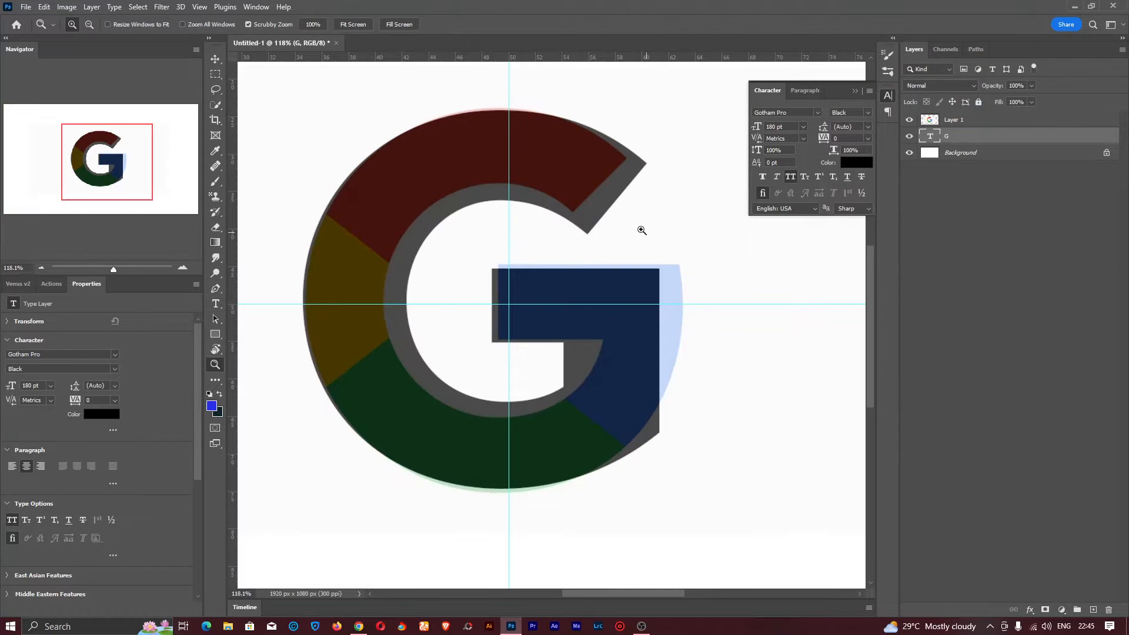
pyautogui.click(958, 122)
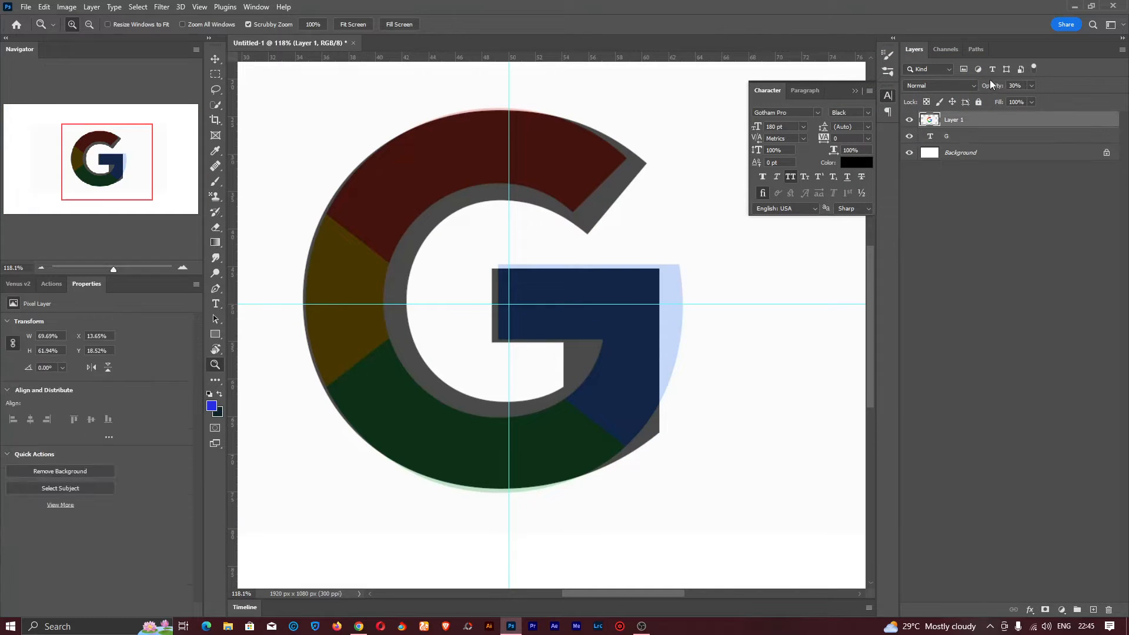
pyautogui.press('Return')
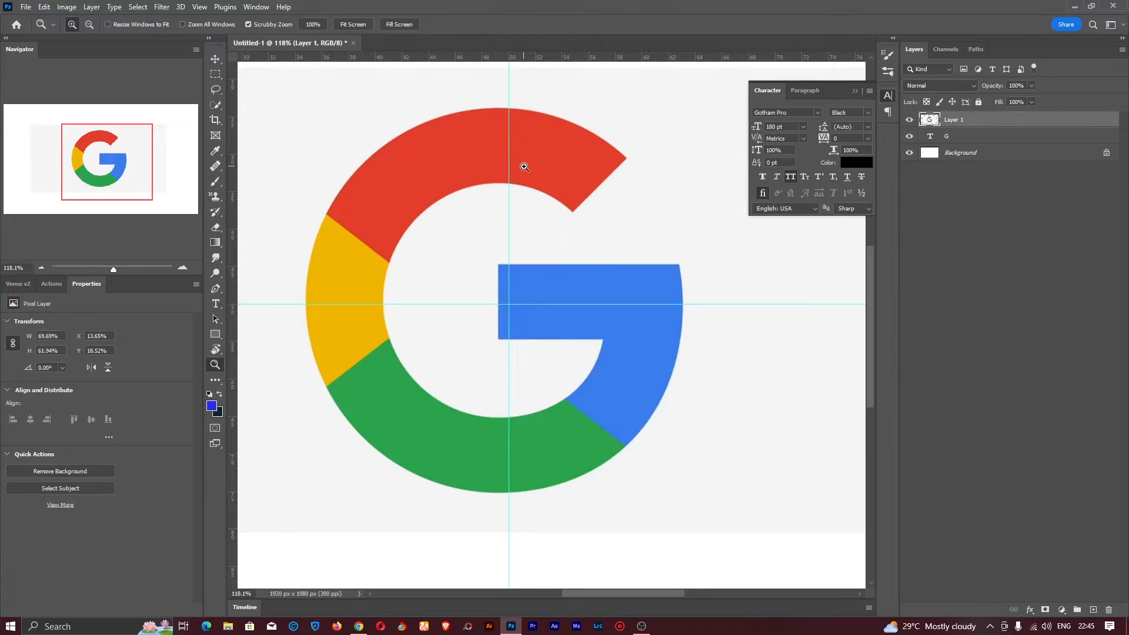
# Outline the logo's red segment with the Polygonal Lasso tool and hide the logo layer to check the selection against the G.
pyautogui.press('l')
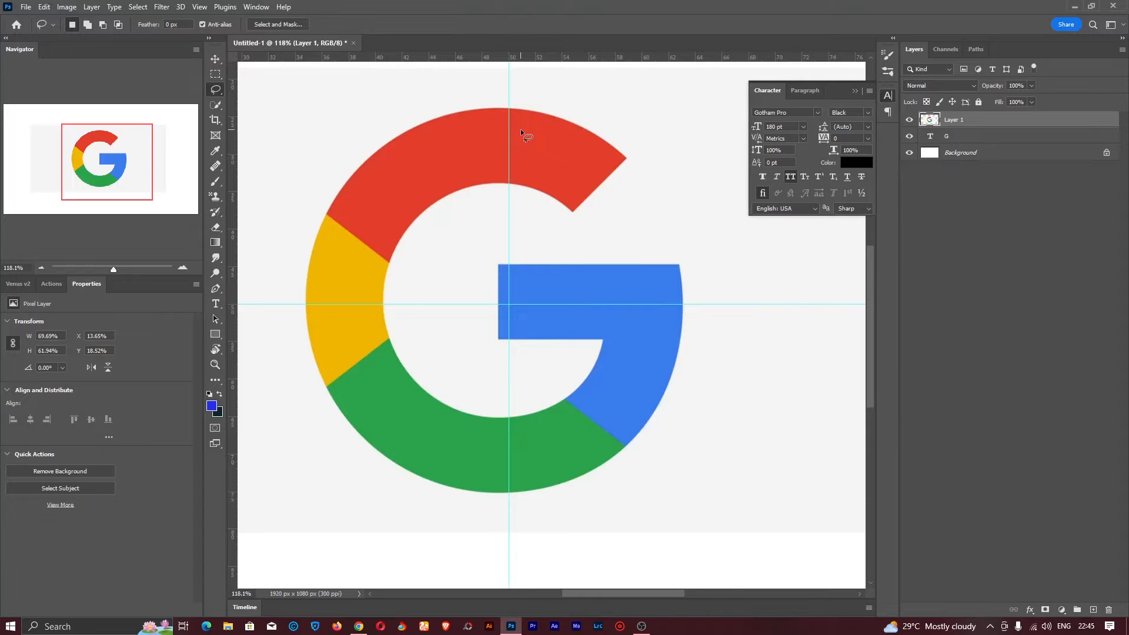
pyautogui.moveTo(215, 89); pyautogui.dragTo(262, 101)
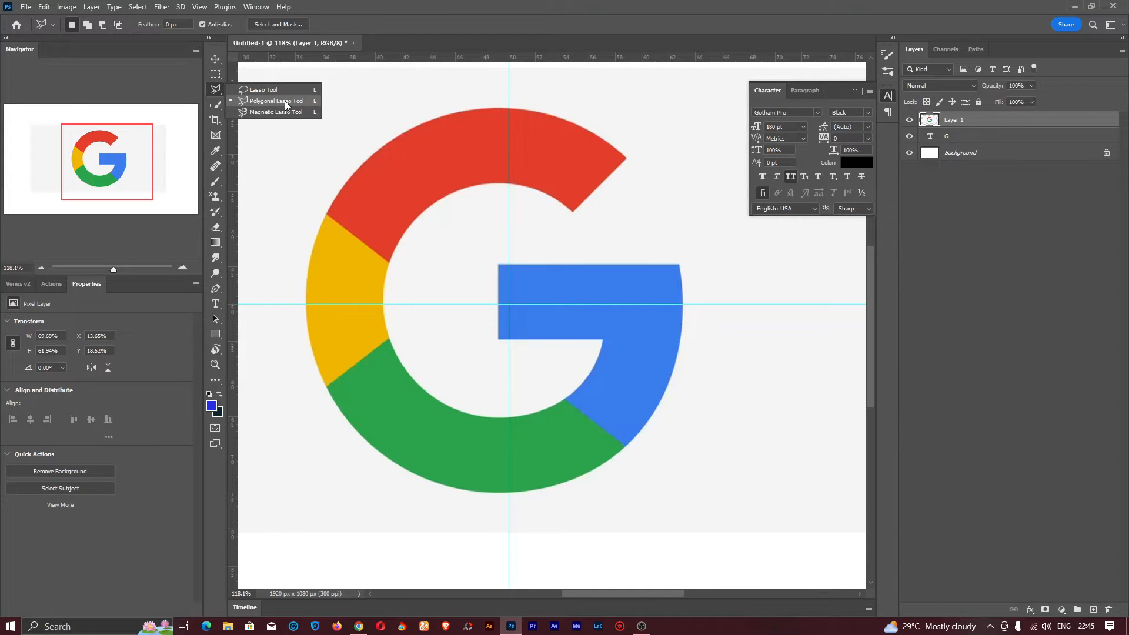
pyautogui.click(284, 101)
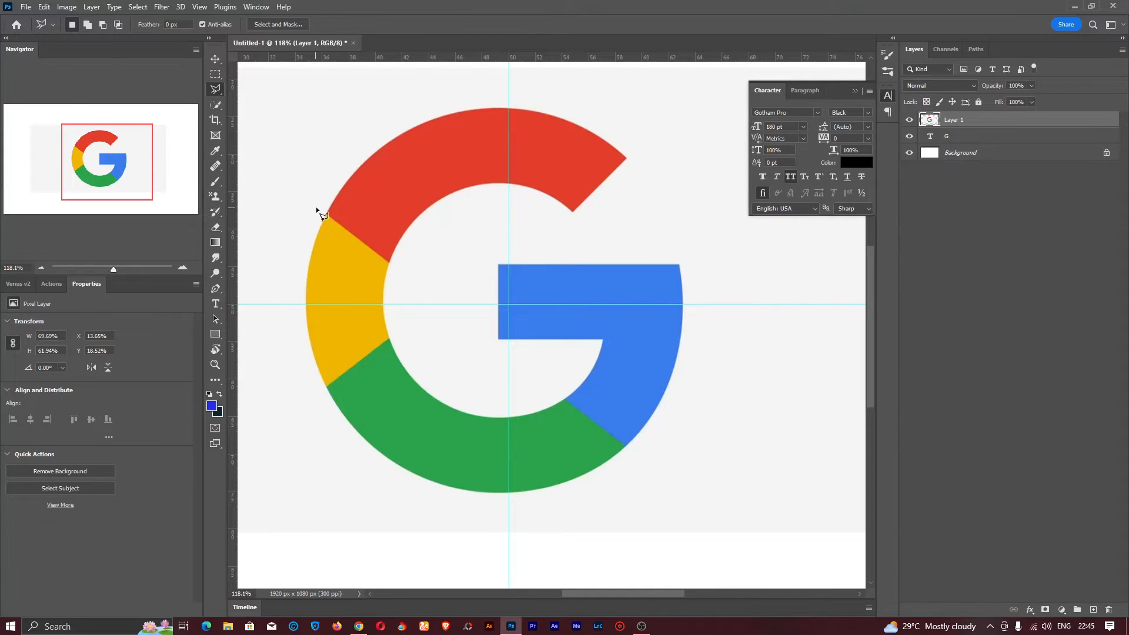
pyautogui.click(389, 265)
pyautogui.click(397, 269)
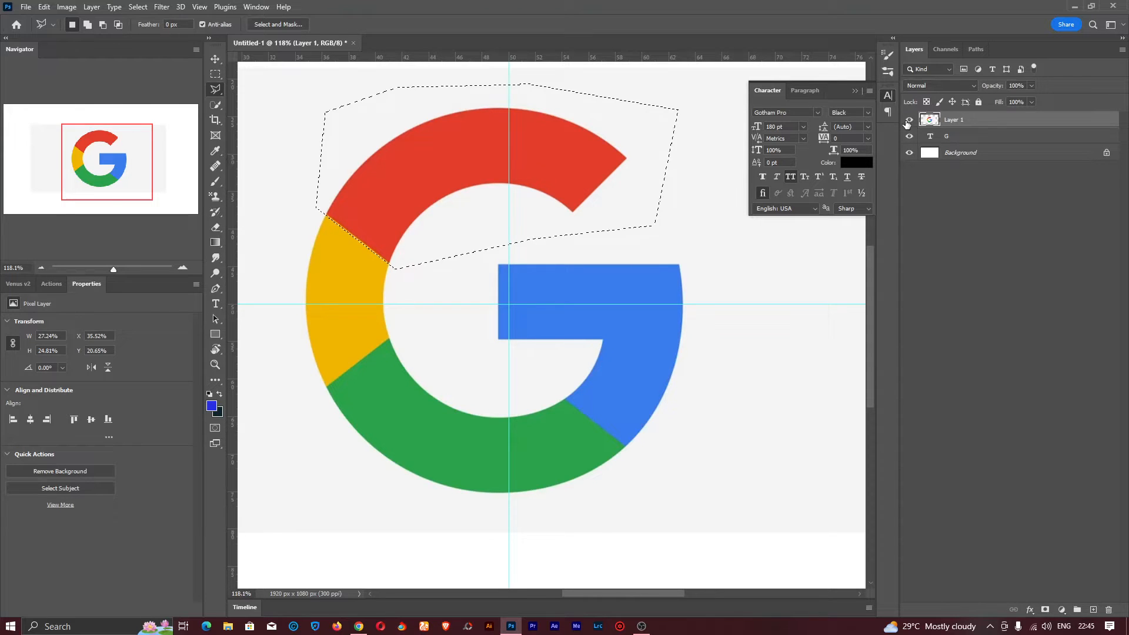
pyautogui.click(908, 119)
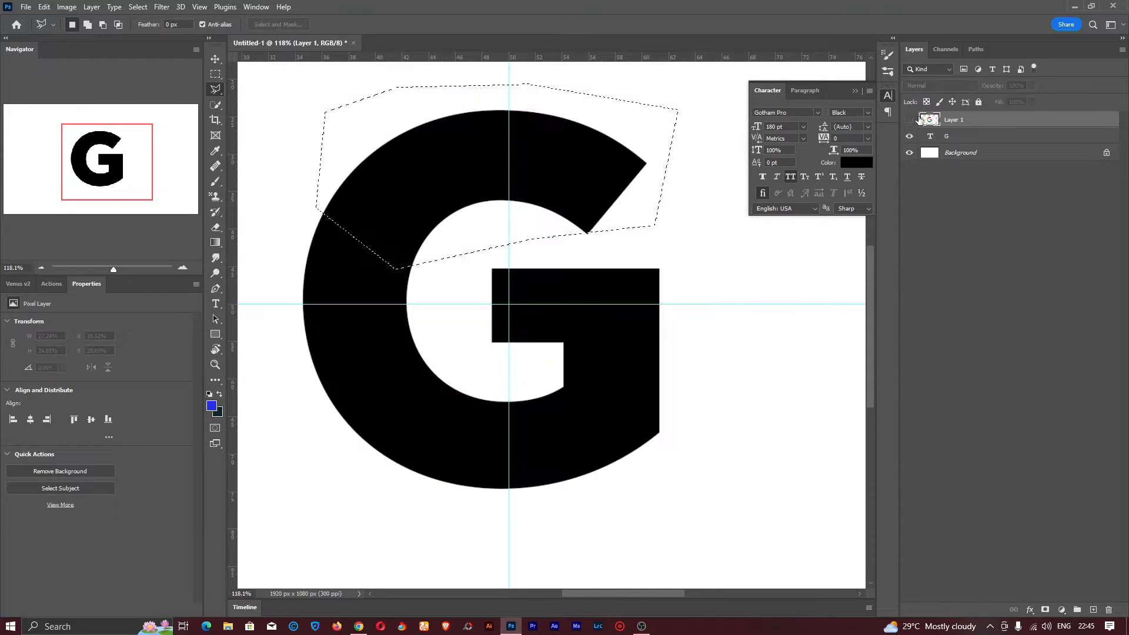
# Make three hidden duplicates of the G text layer with no selection active, and select the original G layer.
pyautogui.click(963, 137)
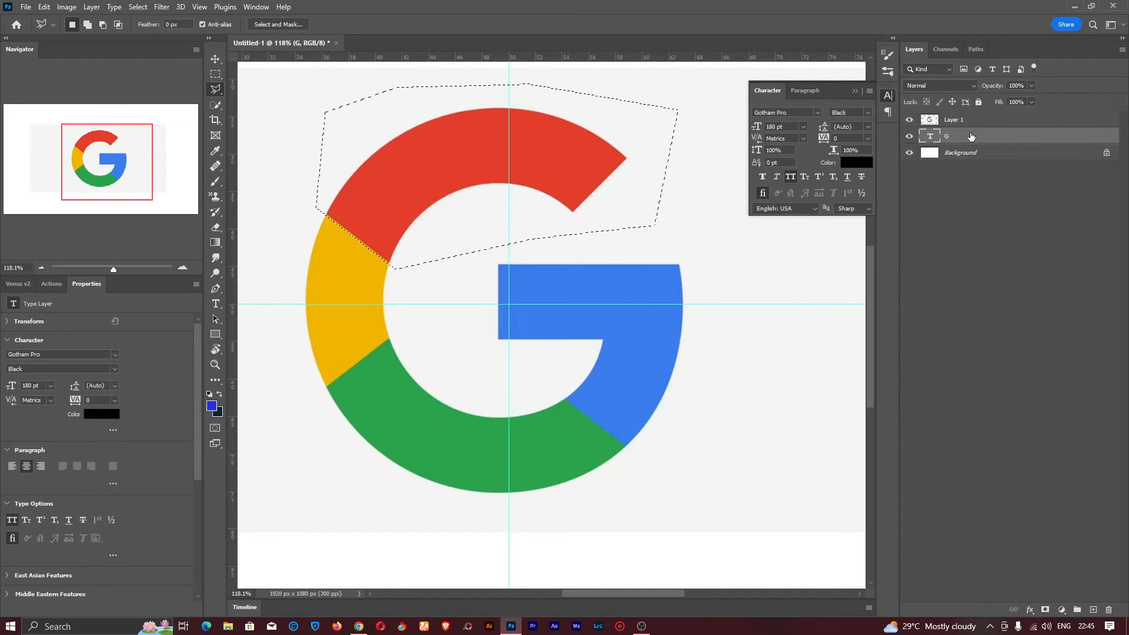
pyautogui.moveTo(936, 138); pyautogui.dragTo(1092, 609)
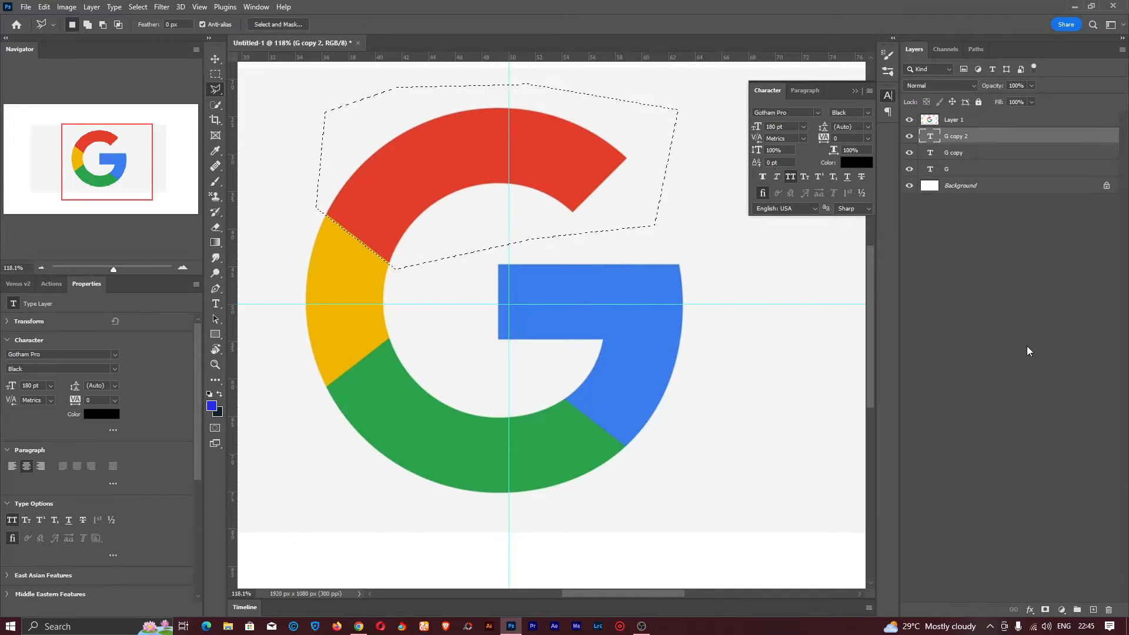
pyautogui.press('Delete')
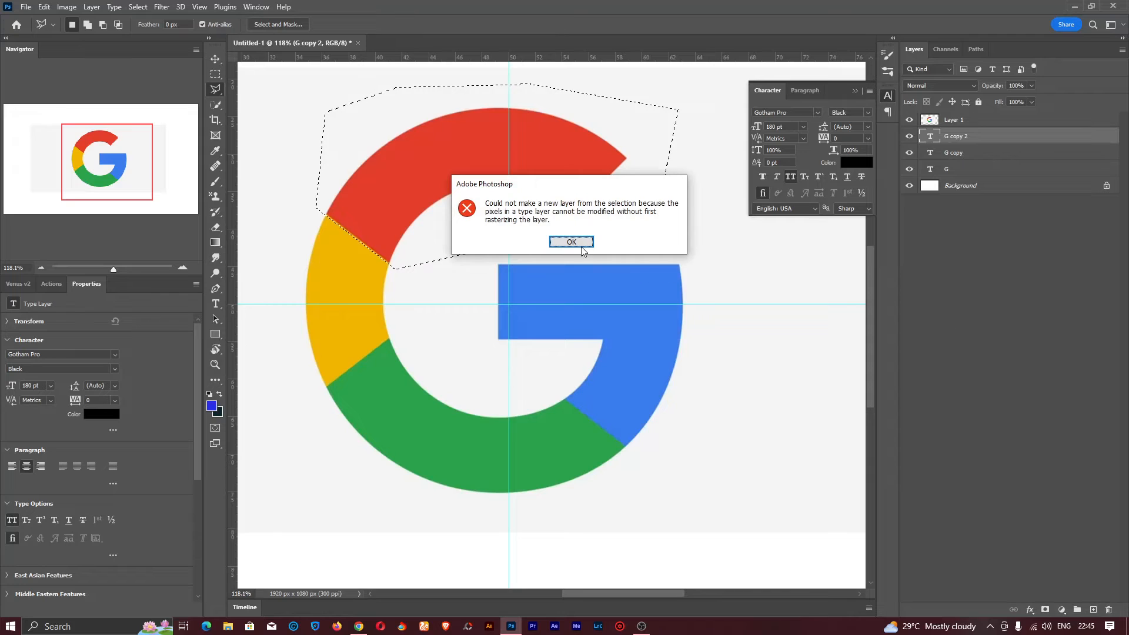
pyautogui.click(570, 239)
pyautogui.hotkey('ctrl', 'd')
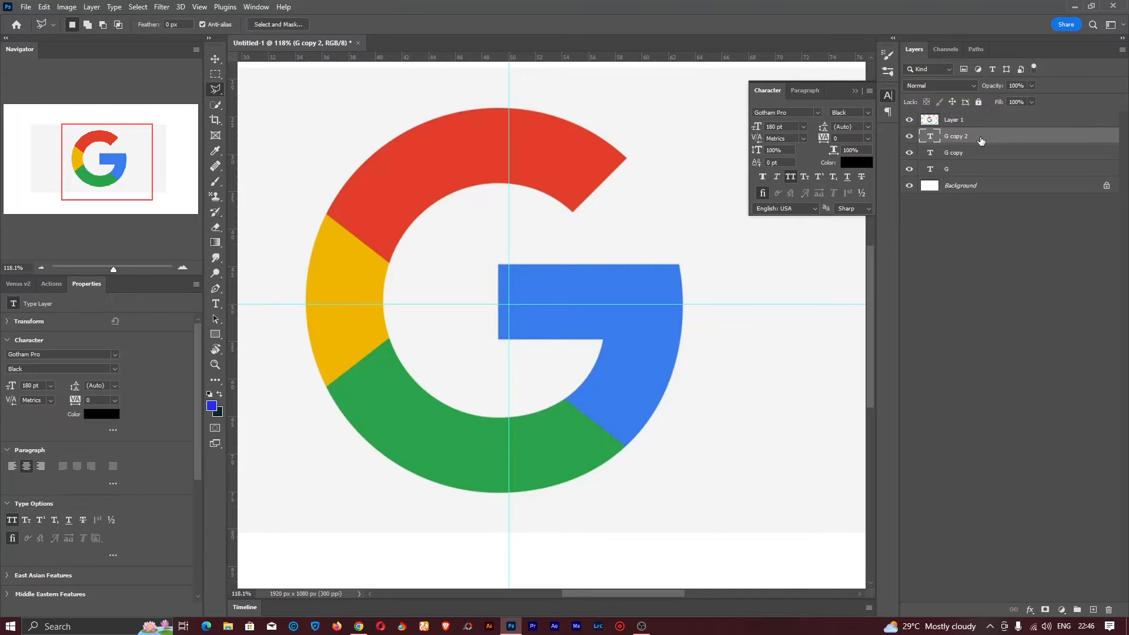
pyautogui.hotkey('ctrl', 'j')
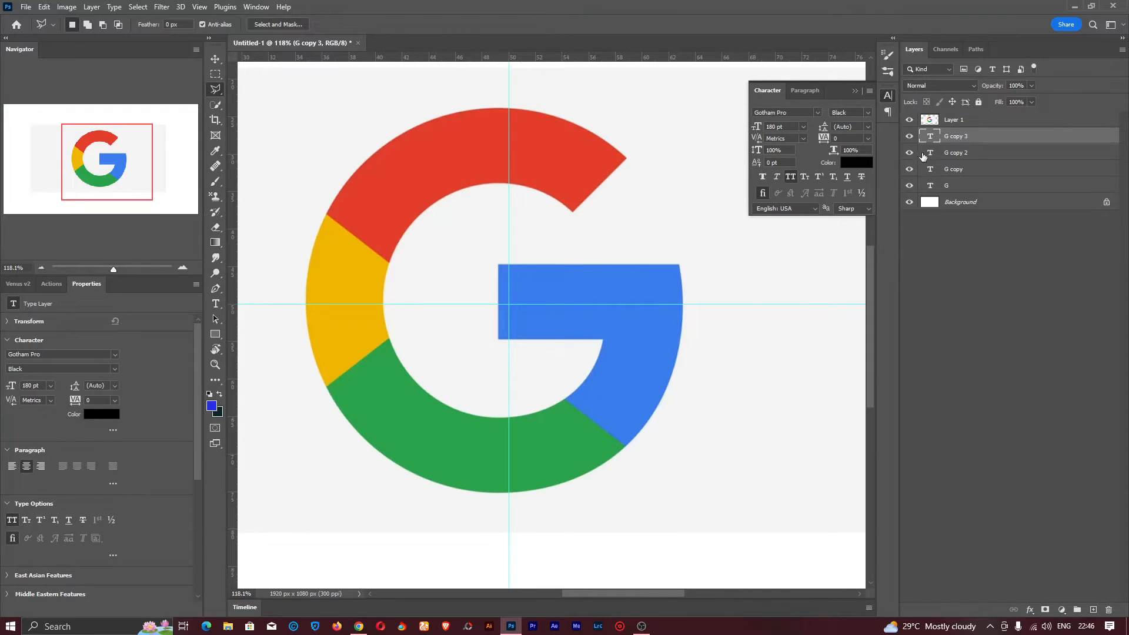
pyautogui.moveTo(912, 143); pyautogui.dragTo(909, 169)
pyautogui.click(970, 185)
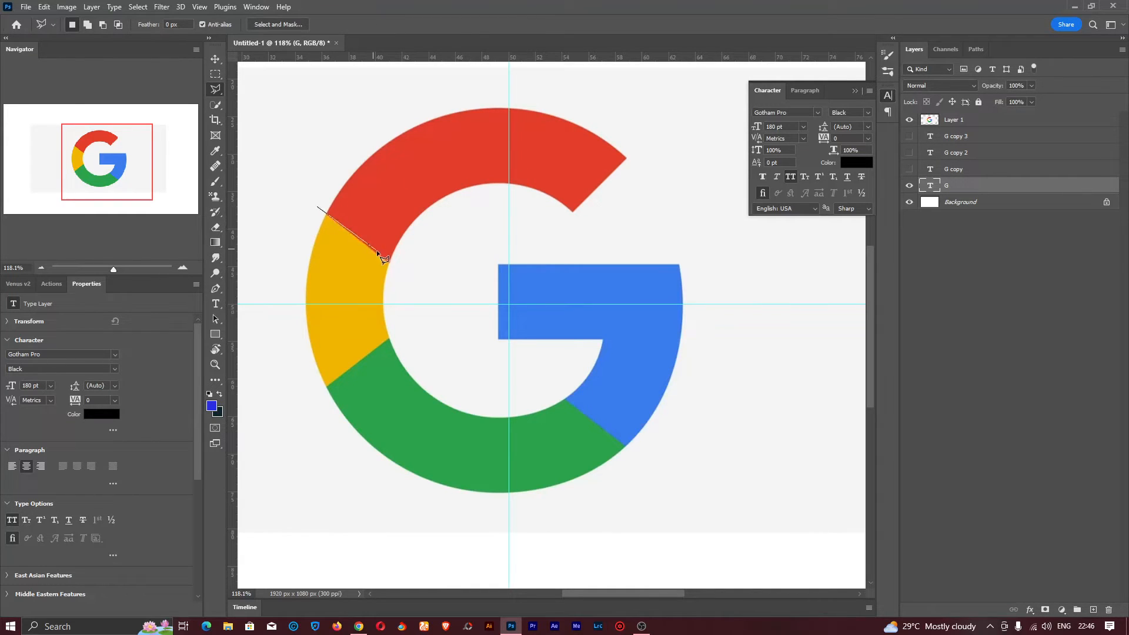
# Draw a polygonal selection around the logo's red segment, following its border with the yellow segment.
pyautogui.click(396, 268)
pyautogui.click(574, 238)
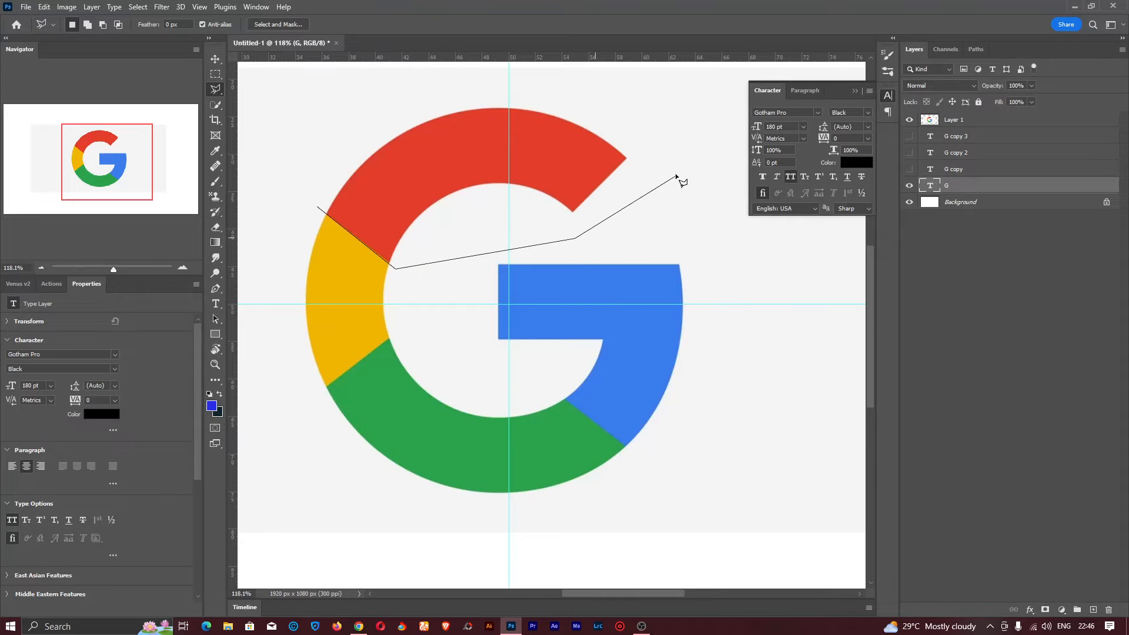
pyautogui.click(674, 174)
pyautogui.click(640, 109)
pyautogui.click(490, 87)
pyautogui.click(331, 115)
pyautogui.doubleClick(308, 160)
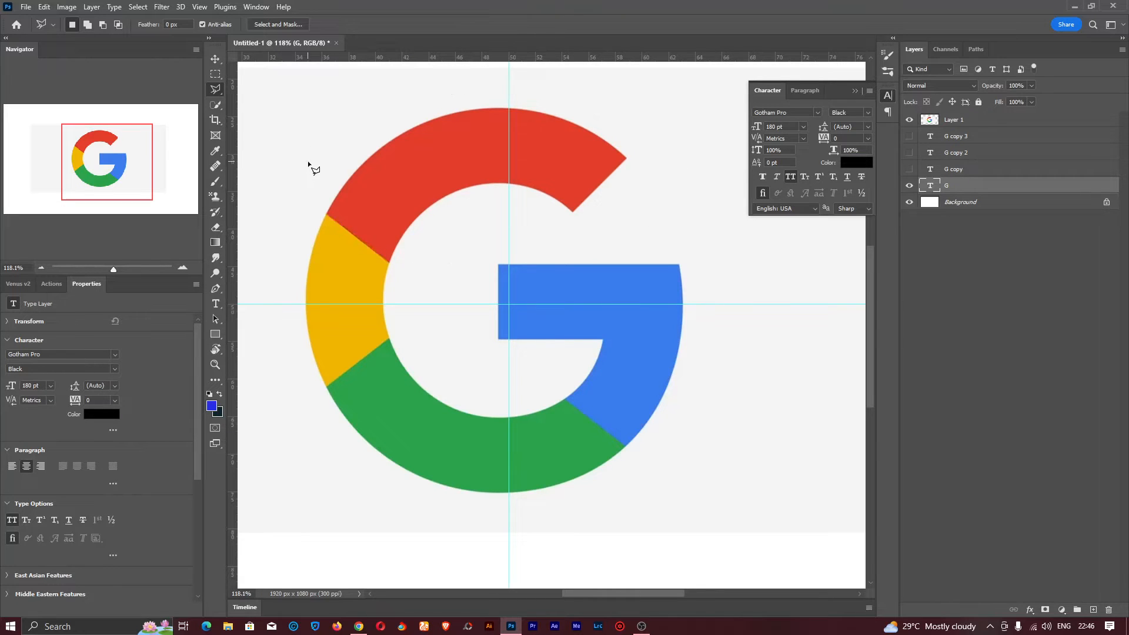
# Recolor the original G text with the red sampled from the logo (e43e2b) and commit it.
pyautogui.doubleClick(930, 187)
pyautogui.click(857, 163)
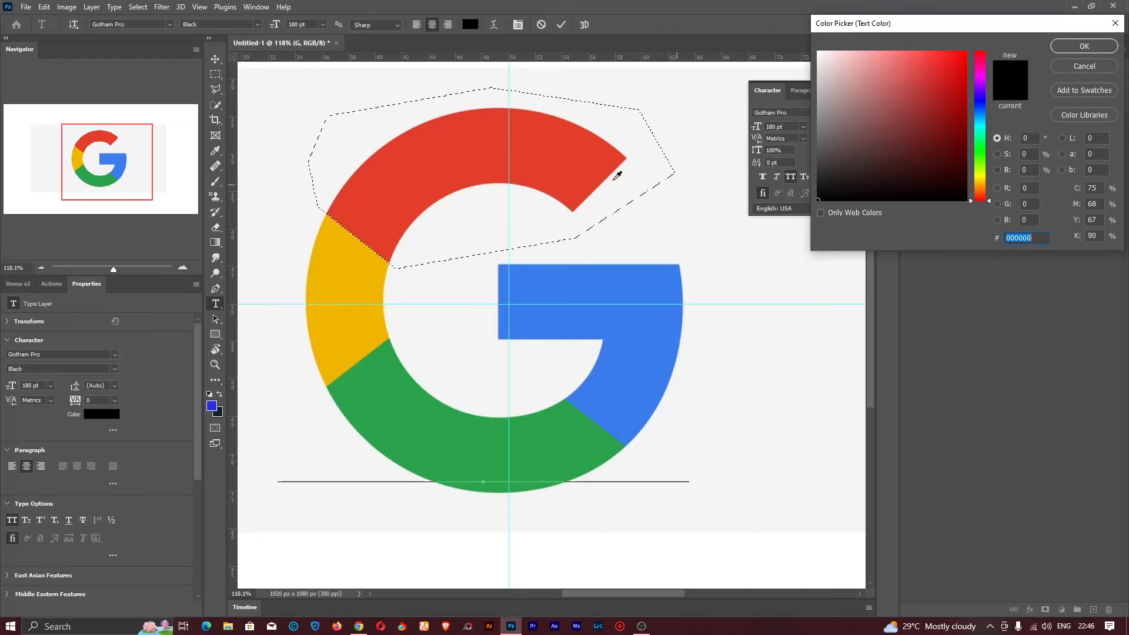
pyautogui.click(549, 148)
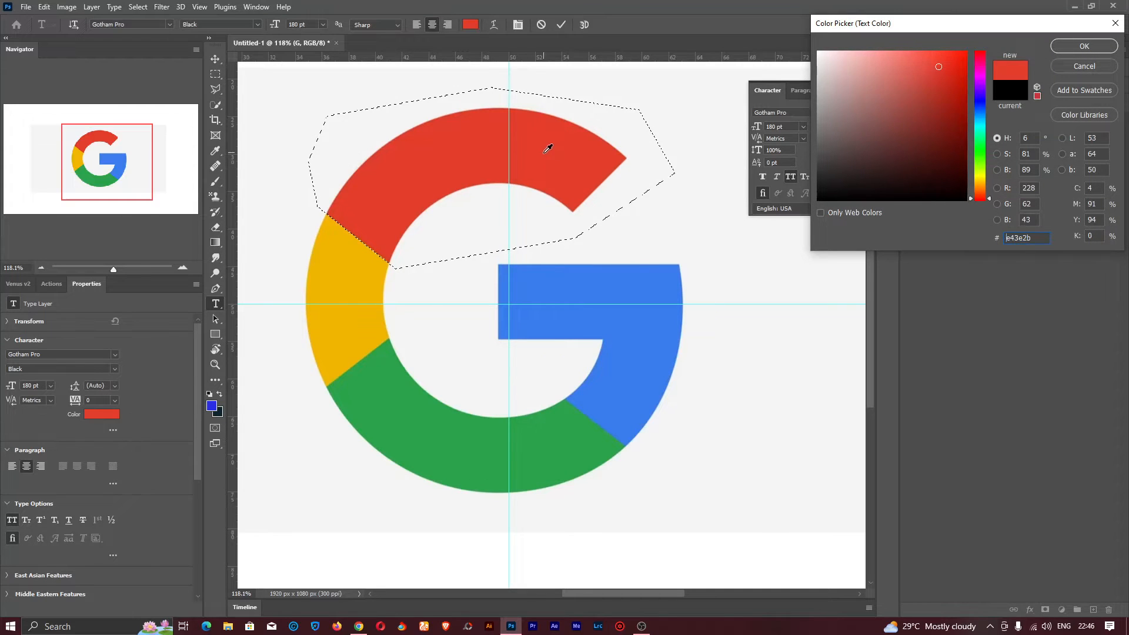
pyautogui.click(1059, 47)
pyautogui.click(562, 24)
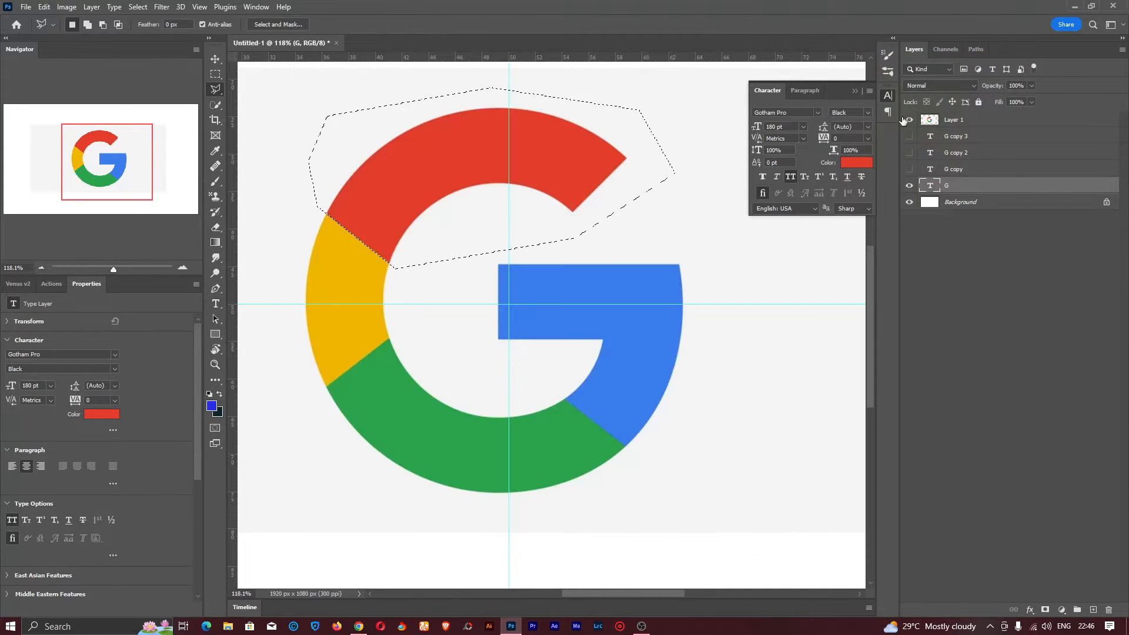
# With the logo hidden, extend the selection to the full upper arc of the G and mask the red G layer to it.
pyautogui.click(909, 120)
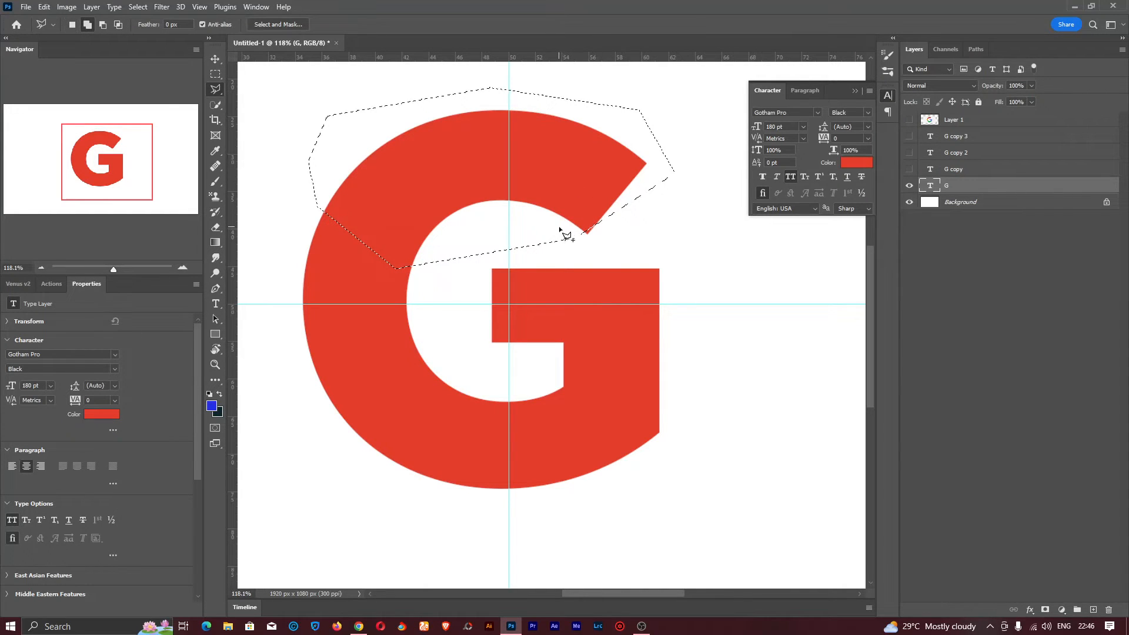
pyautogui.press('shift')
pyautogui.keyDown('shift'); pyautogui.click(565, 226); pyautogui.keyUp('shift')
pyautogui.click(588, 246)
pyautogui.click(626, 234)
pyautogui.click(548, 211)
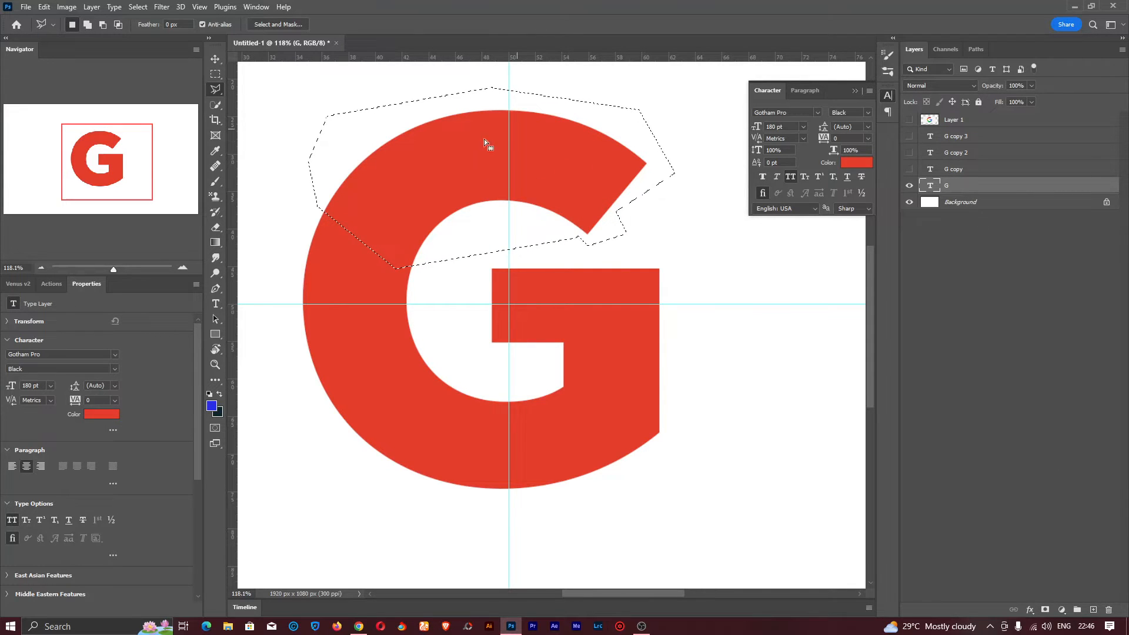
pyautogui.click(1045, 610)
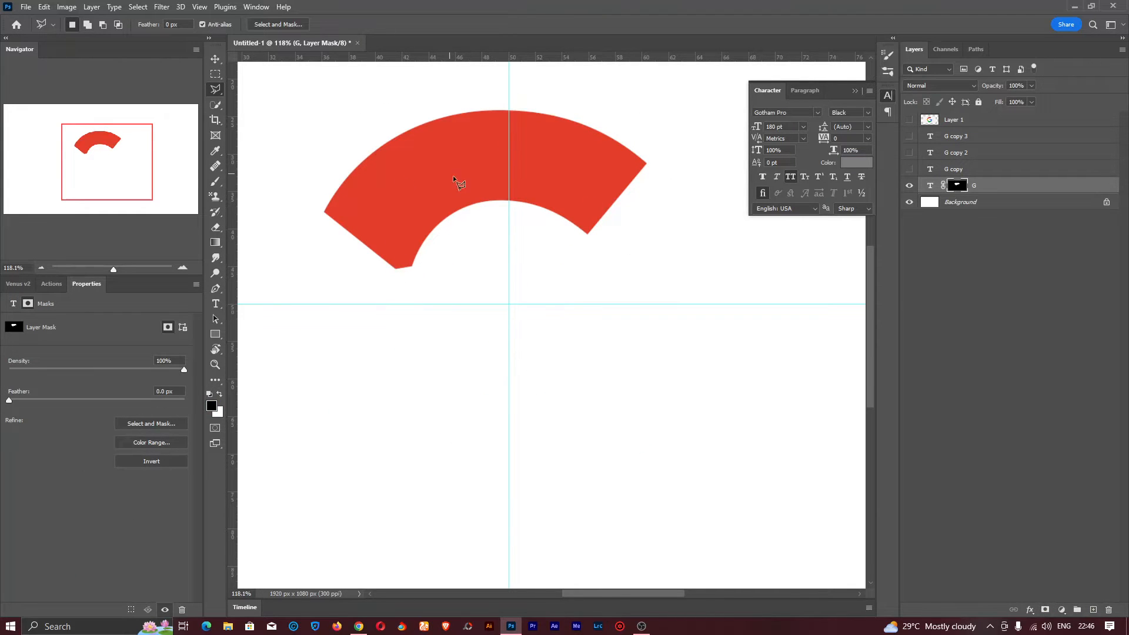
pyautogui.hotkey('ctrl', 'z')
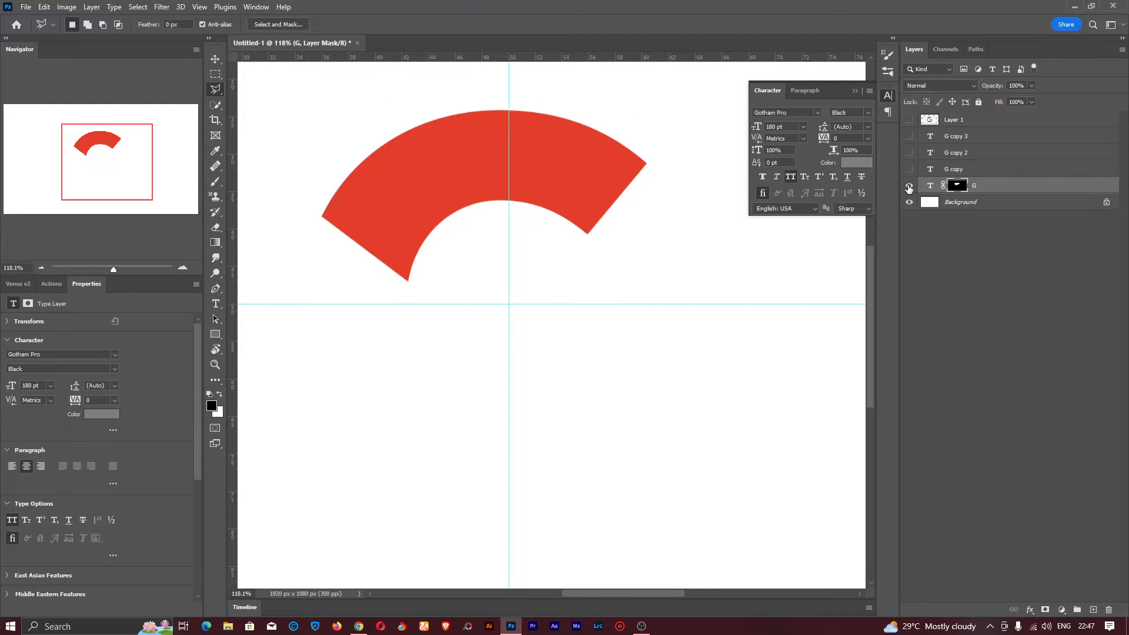
# Hide the masked red G, show the first G copy and the logo, and outline the logo's yellow segment with a polygonal selection.
pyautogui.click(909, 186)
pyautogui.click(910, 169)
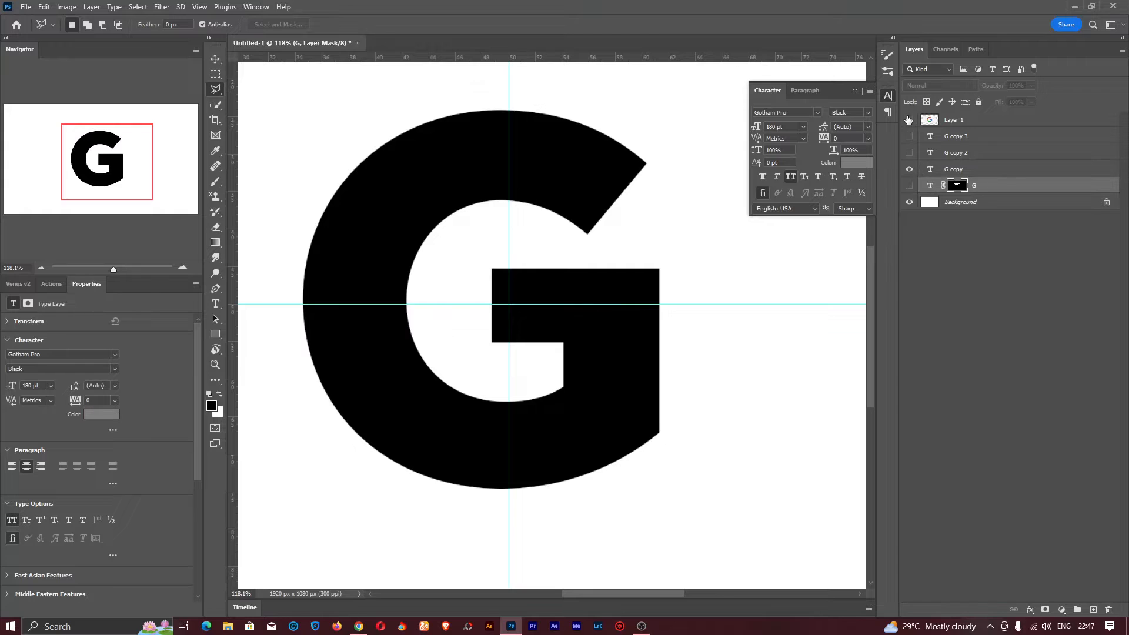
pyautogui.click(909, 120)
pyautogui.click(318, 203)
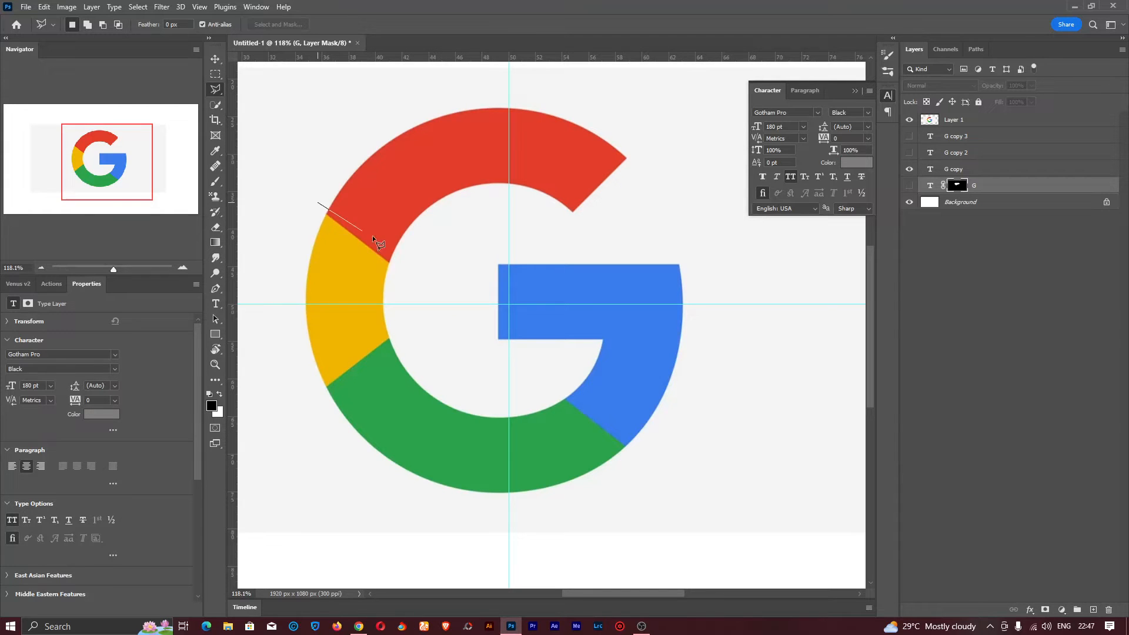
pyautogui.click(414, 275)
pyautogui.click(413, 327)
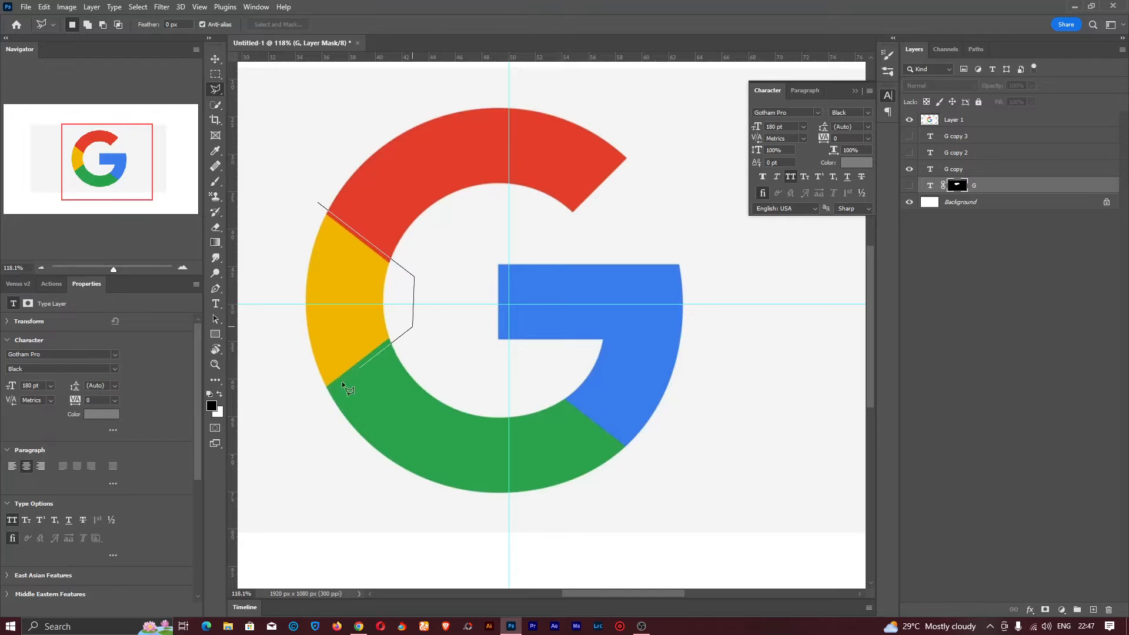
pyautogui.click(317, 409)
pyautogui.doubleClick(273, 243)
# Hide the logo and mask the first G copy to the yellow-segment selection.
pyautogui.click(954, 170)
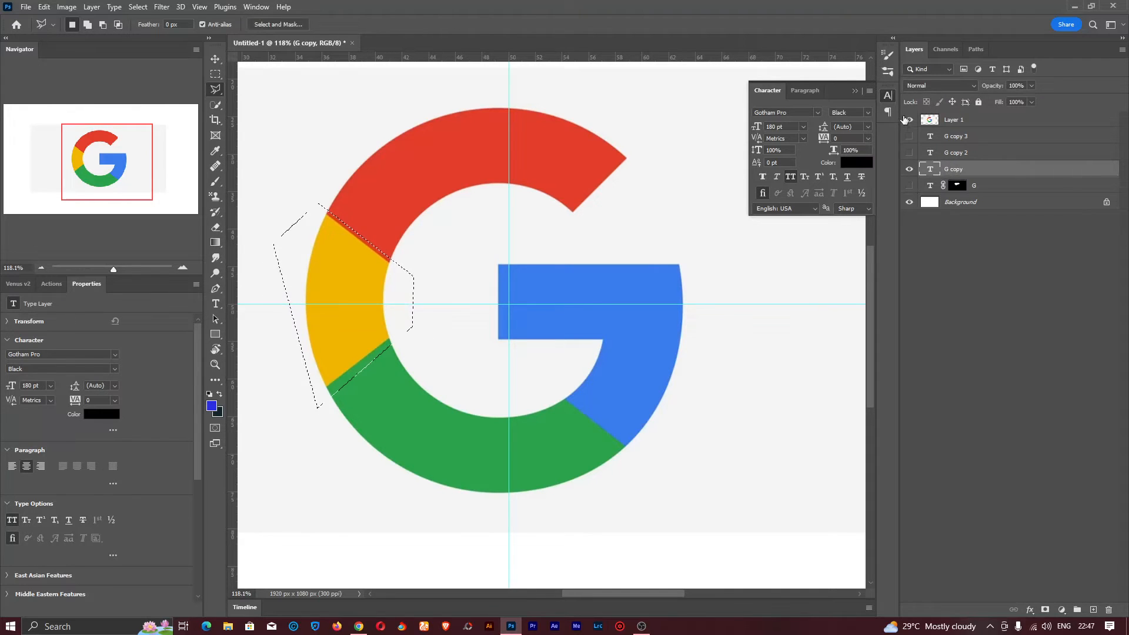
pyautogui.click(910, 120)
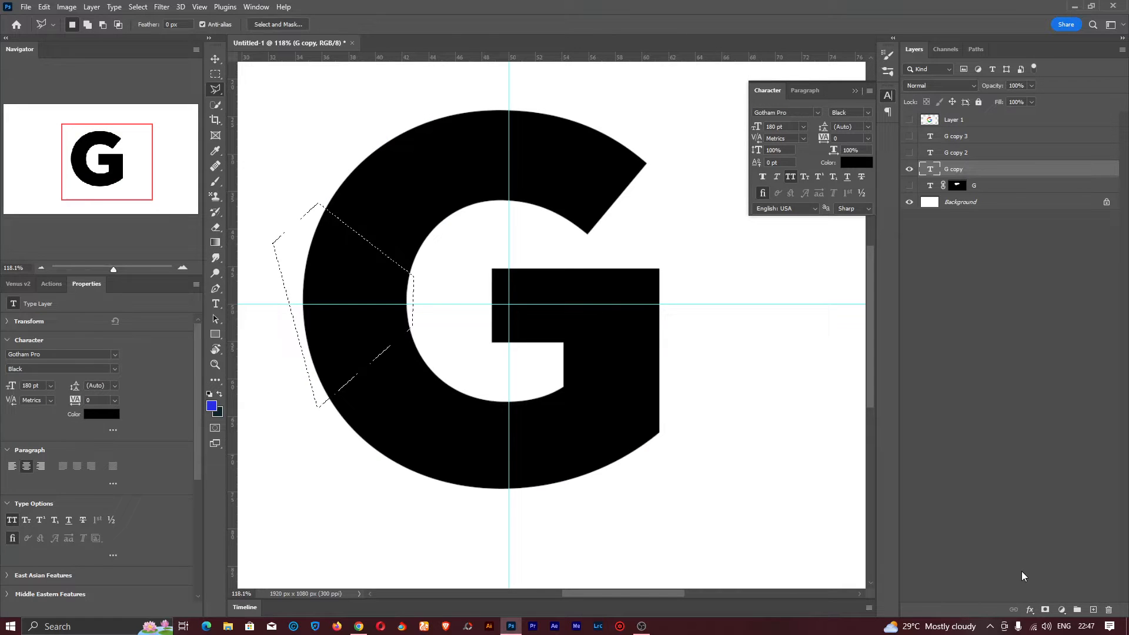
pyautogui.click(1046, 610)
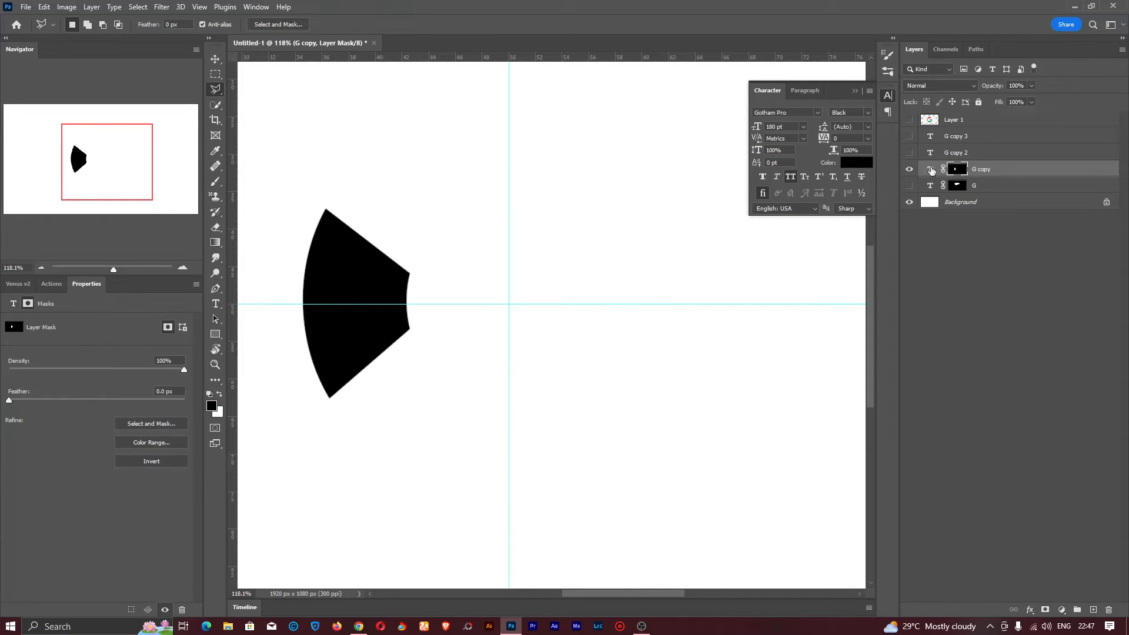
# Recolor the masked G copy's text with the yellow sampled from the logo (f0b501).
pyautogui.doubleClick(930, 169)
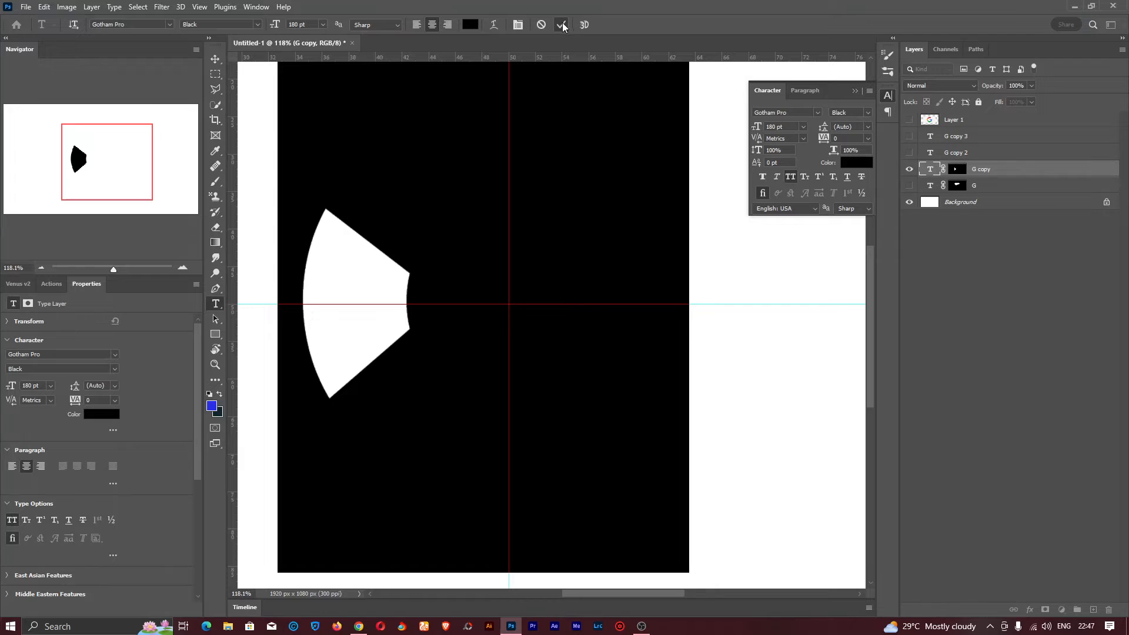
pyautogui.click(561, 24)
pyautogui.press('l')
pyautogui.click(909, 120)
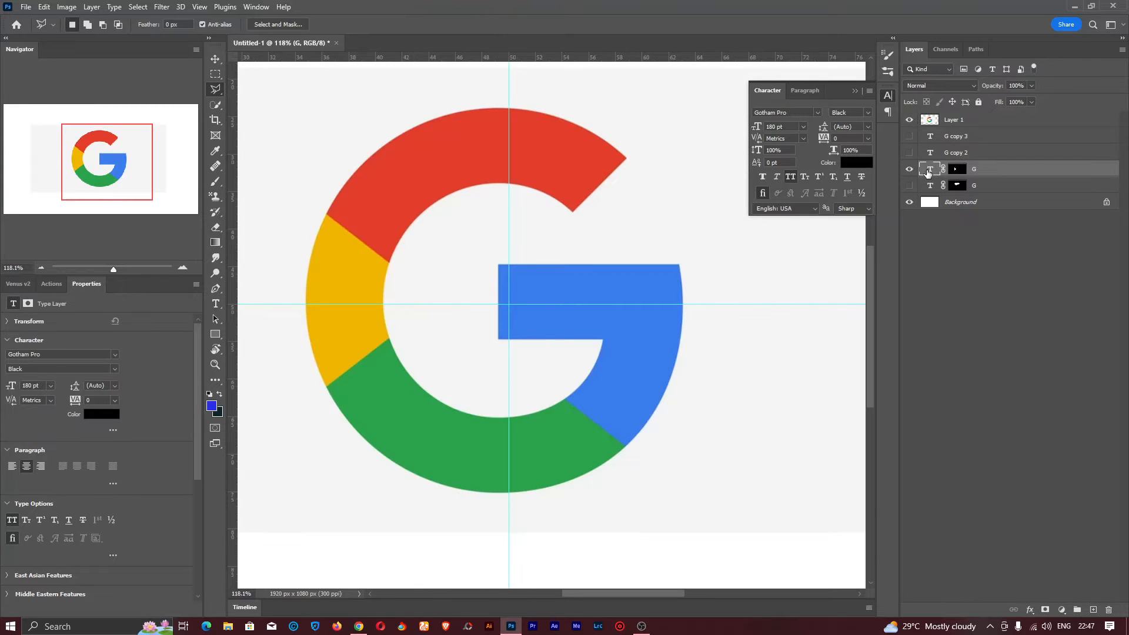
pyautogui.doubleClick(929, 169)
pyautogui.click(858, 164)
pyautogui.click(342, 274)
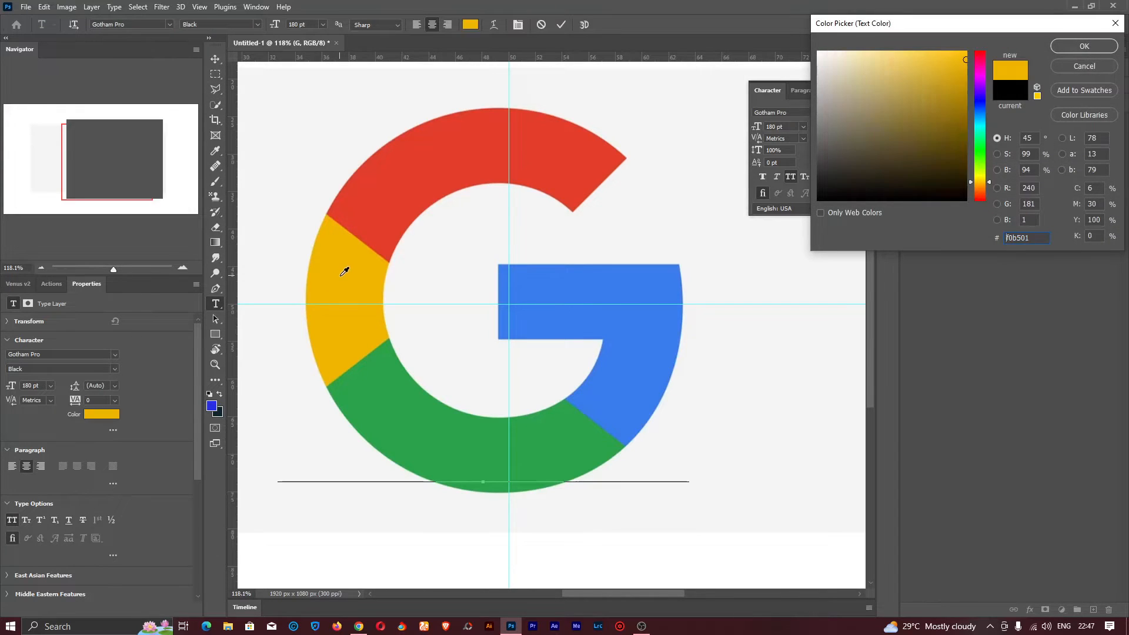
pyautogui.press('Return')
# Hide the masked yellow G, show and select G copy 2, and outline the logo's green segment with a polygonal selection.
pyautogui.click(925, 171)
pyautogui.click(909, 153)
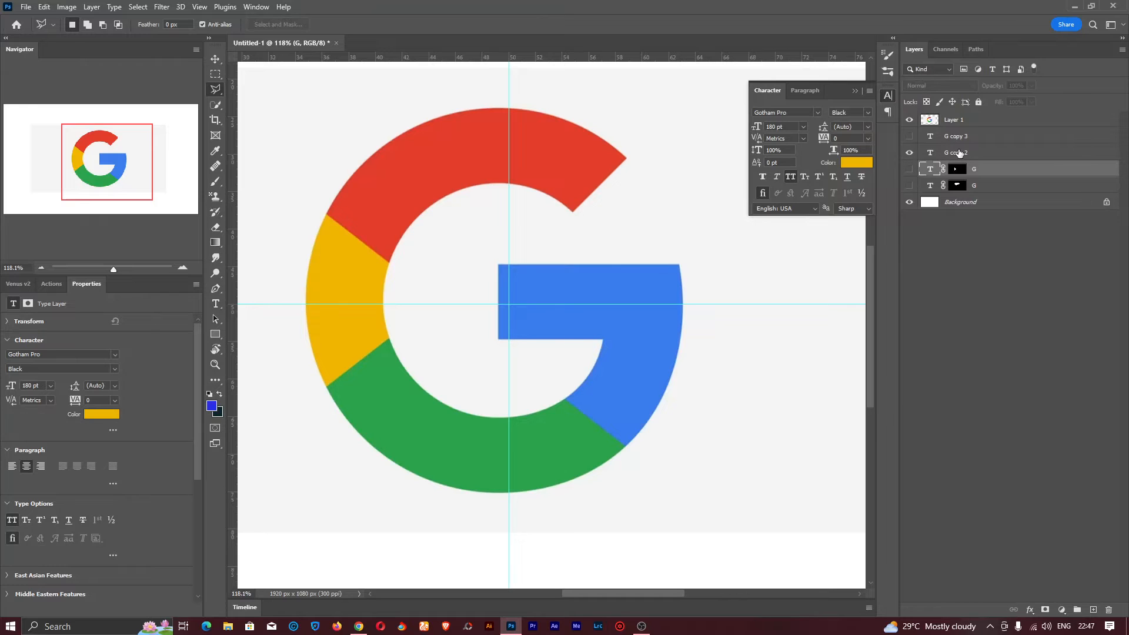
pyautogui.click(955, 153)
pyautogui.click(312, 394)
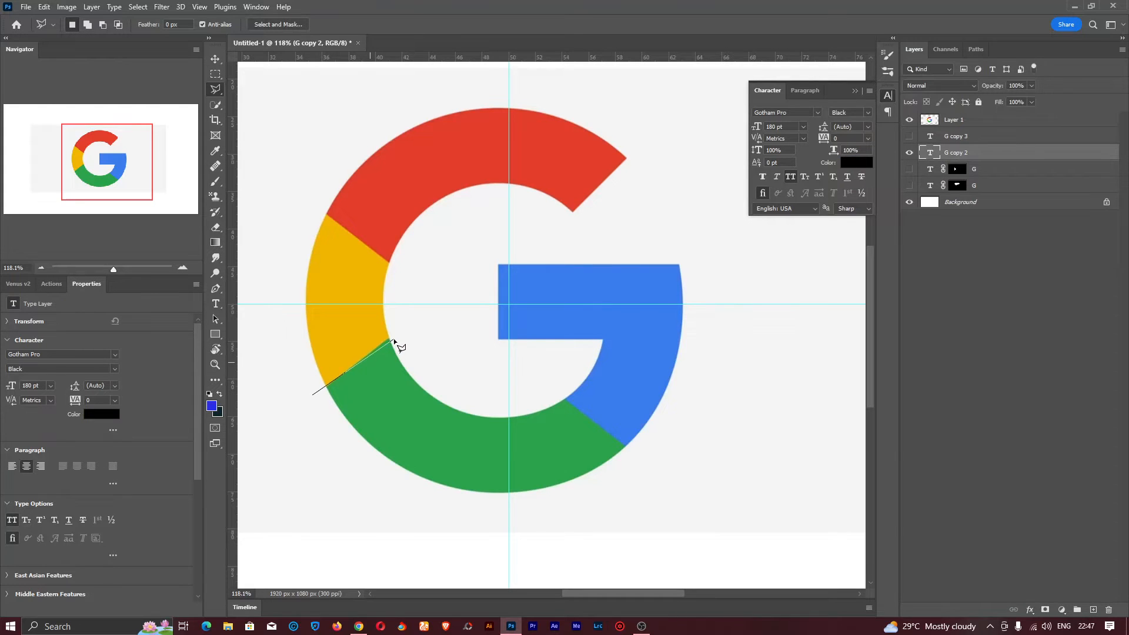
pyautogui.click(396, 333)
pyautogui.click(634, 454)
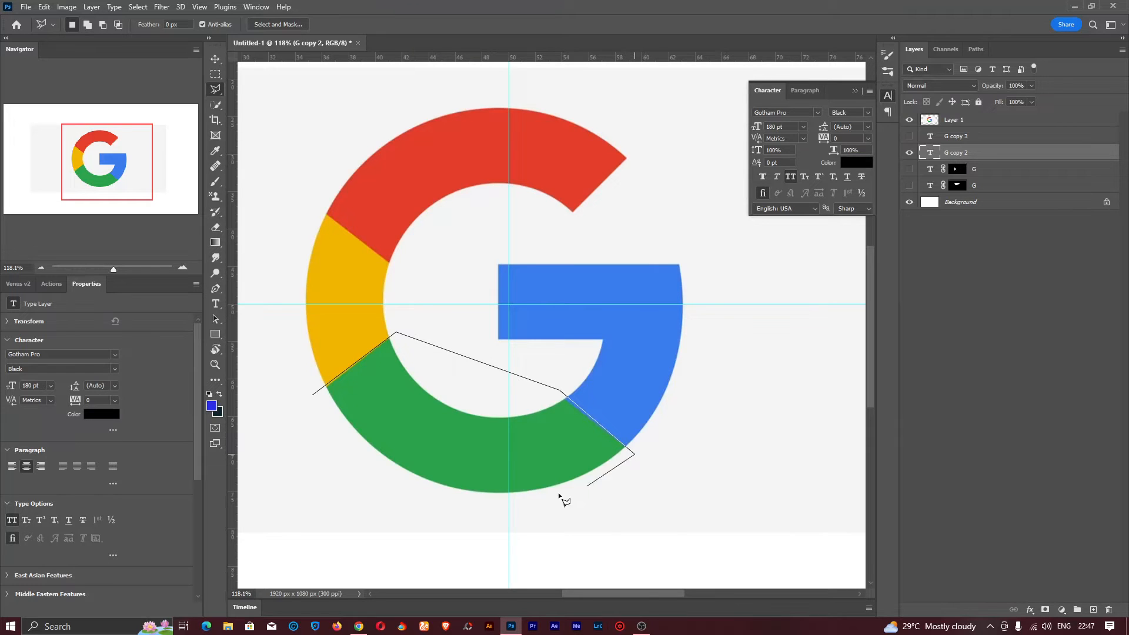
pyautogui.click(558, 516)
pyautogui.click(391, 514)
pyautogui.doubleClick(310, 453)
# Recolor G copy 2 with the green sampled from the logo, and mask it to the green-segment selection with the logo hidden.
pyautogui.doubleClick(930, 153)
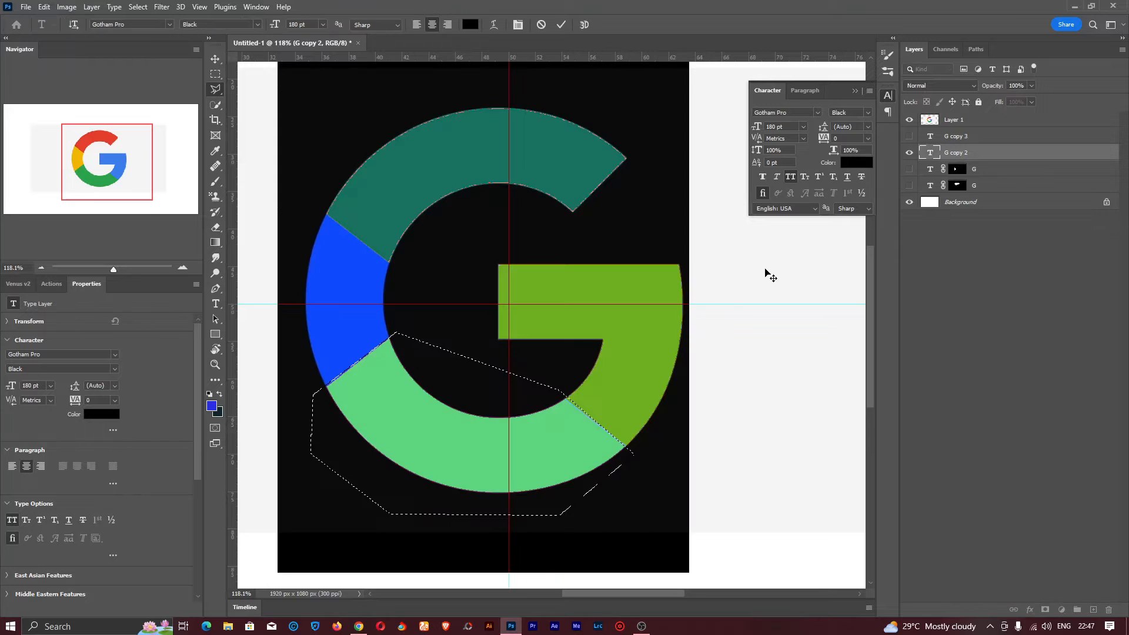
pyautogui.click(855, 163)
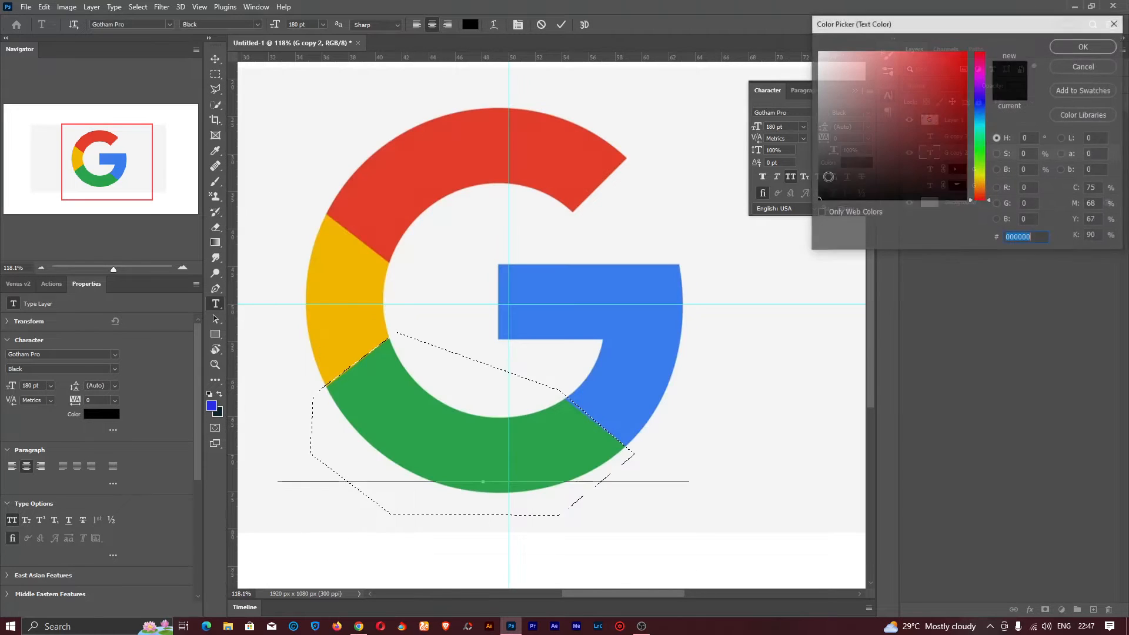
pyautogui.click(442, 422)
pyautogui.click(1083, 46)
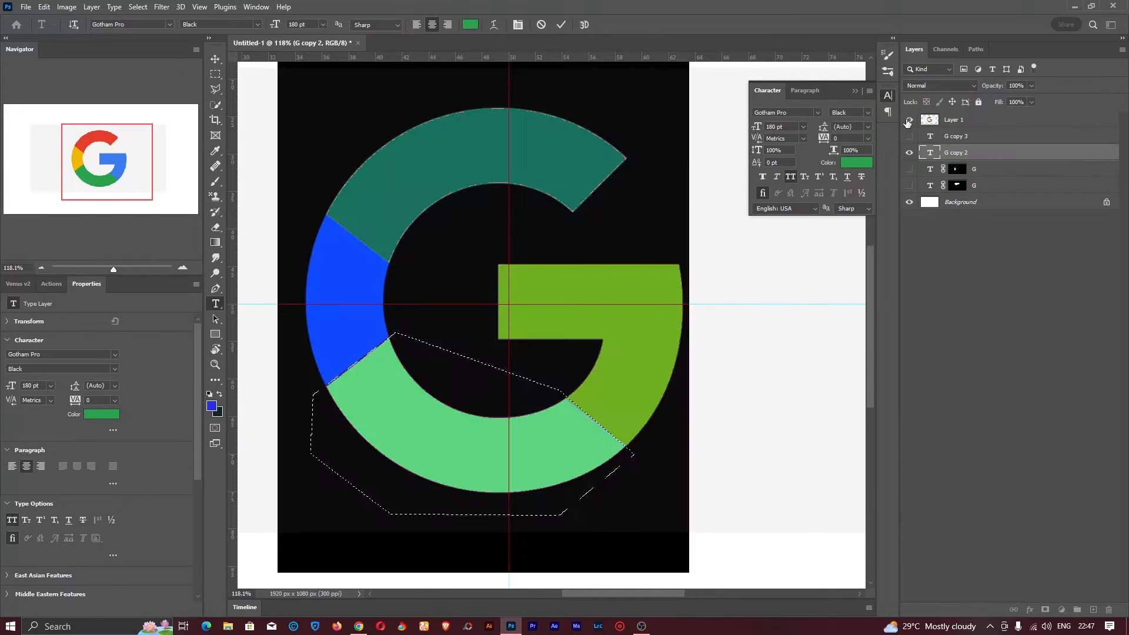
pyautogui.click(908, 121)
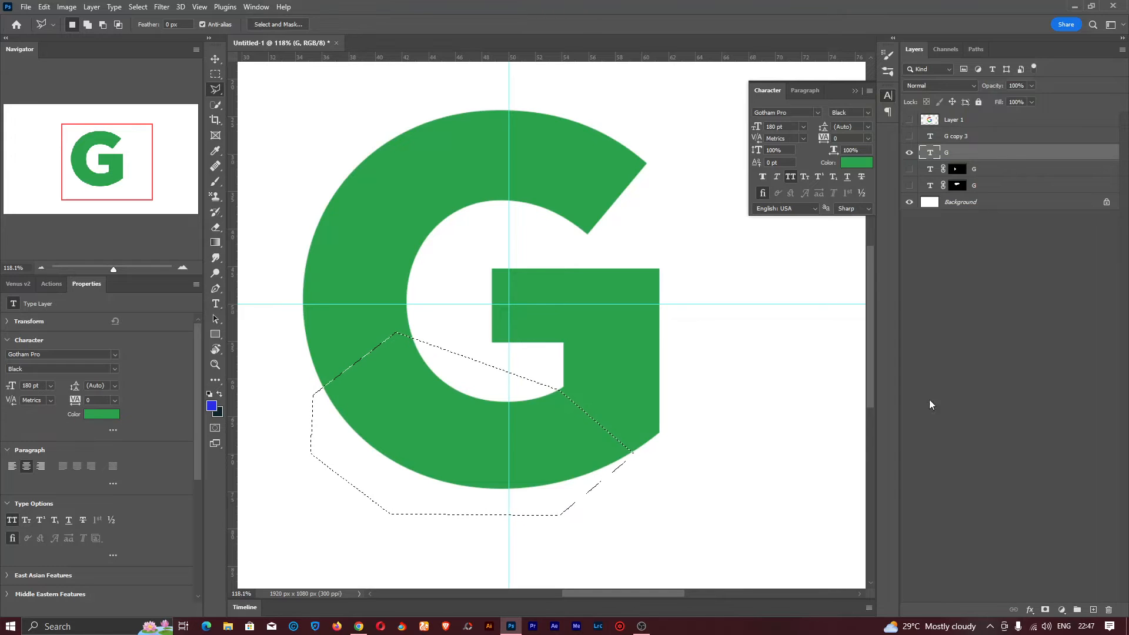
pyautogui.click(1045, 610)
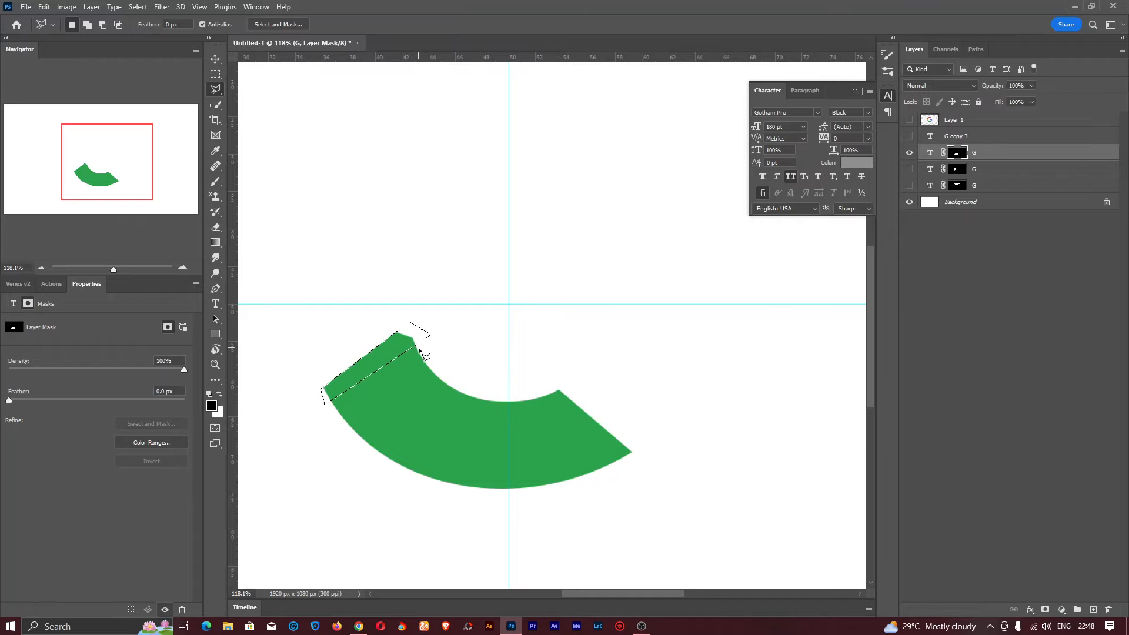
# Paint white on the green G's mask inside the selection to complete the segment's upper-left end, and deselect.
pyautogui.press('b')
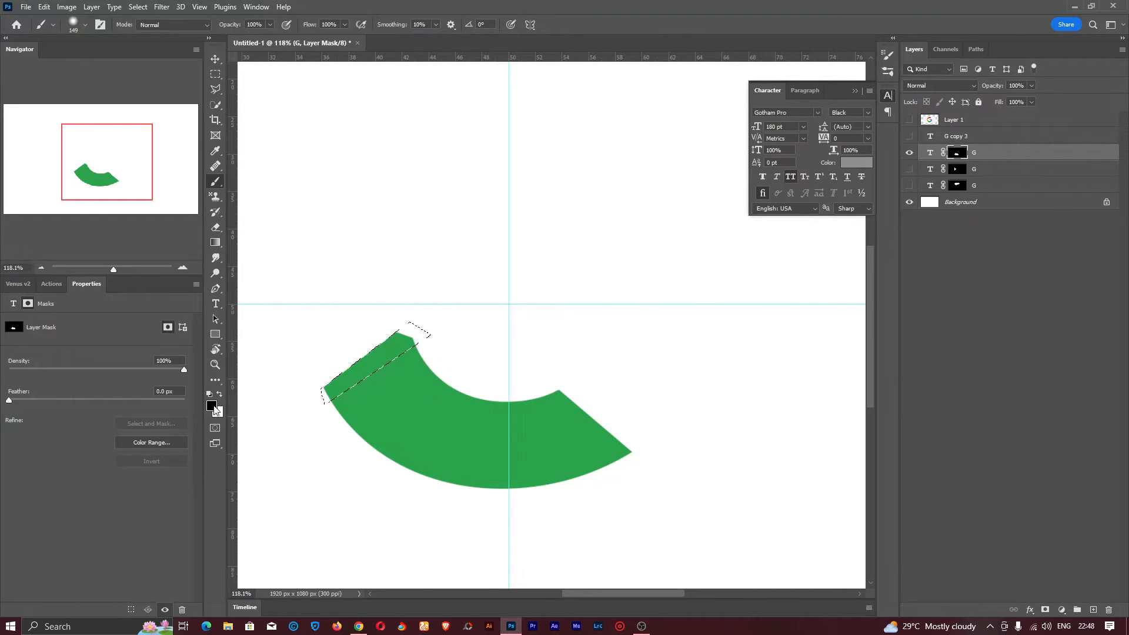
pyautogui.moveTo(348, 377)
pyautogui.mouseDown()
pyautogui.moveTo(405, 339)
pyautogui.moveTo(290, 440)
pyautogui.moveTo(349, 366)
pyautogui.moveTo(463, 288)
pyautogui.moveTo(343, 367)
pyautogui.moveTo(375, 335)
pyautogui.mouseUp()
pyautogui.hotkey('ctrl', 'z')
pyautogui.click(219, 395)
pyautogui.moveTo(282, 403)
pyautogui.mouseDown()
pyautogui.moveTo(398, 332)
pyautogui.moveTo(274, 407)
pyautogui.mouseUp()
pyautogui.hotkey('ctrl', 'd')
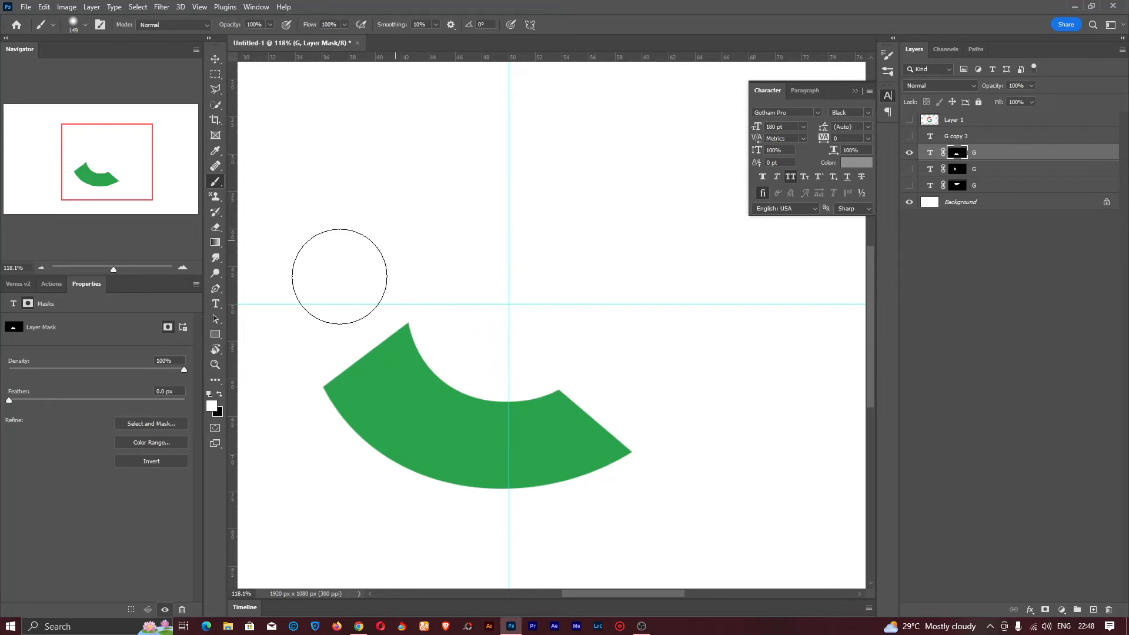
# Hide the masked green G, show G copy 3, and recolor its text with the blue sampled from the logo (3b7ded).
pyautogui.click(912, 152)
pyautogui.click(910, 136)
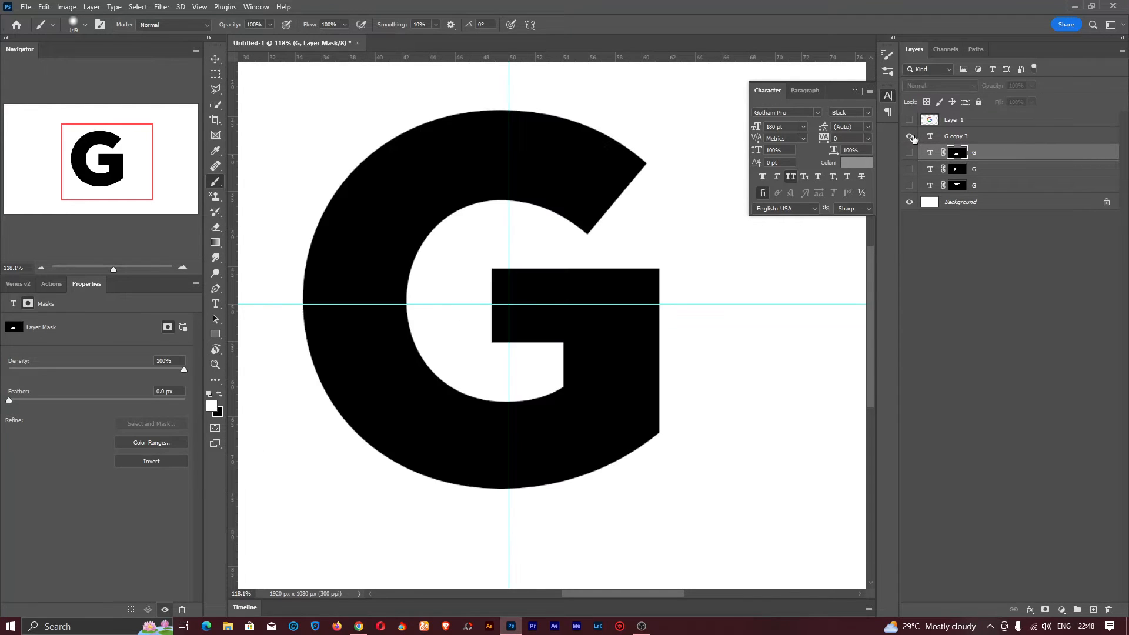
pyautogui.click(913, 119)
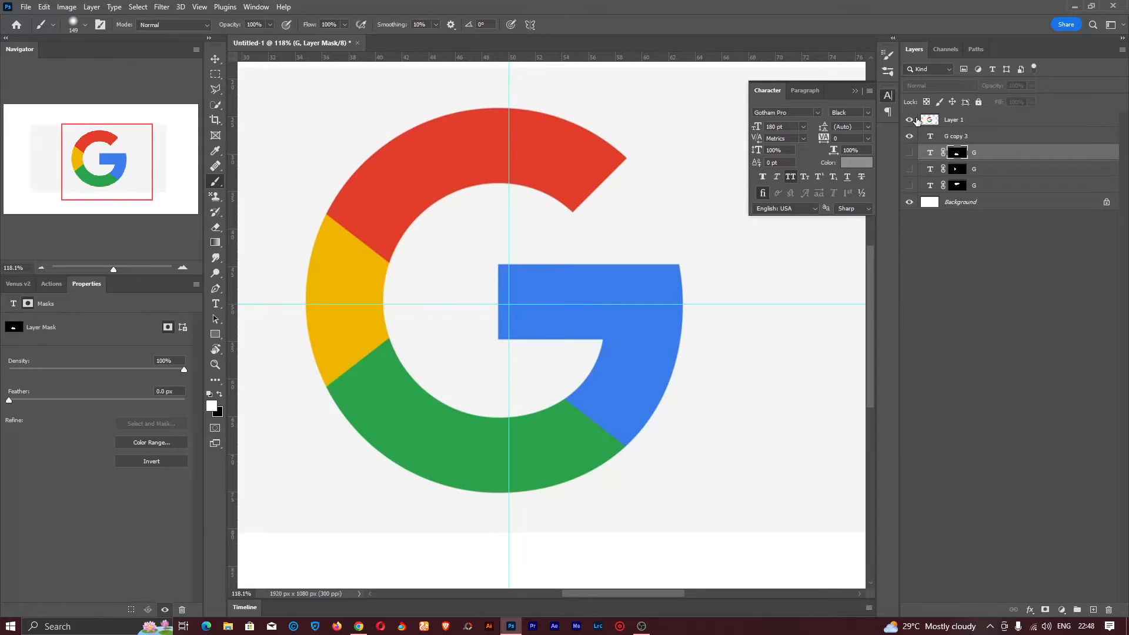
pyautogui.click(912, 120)
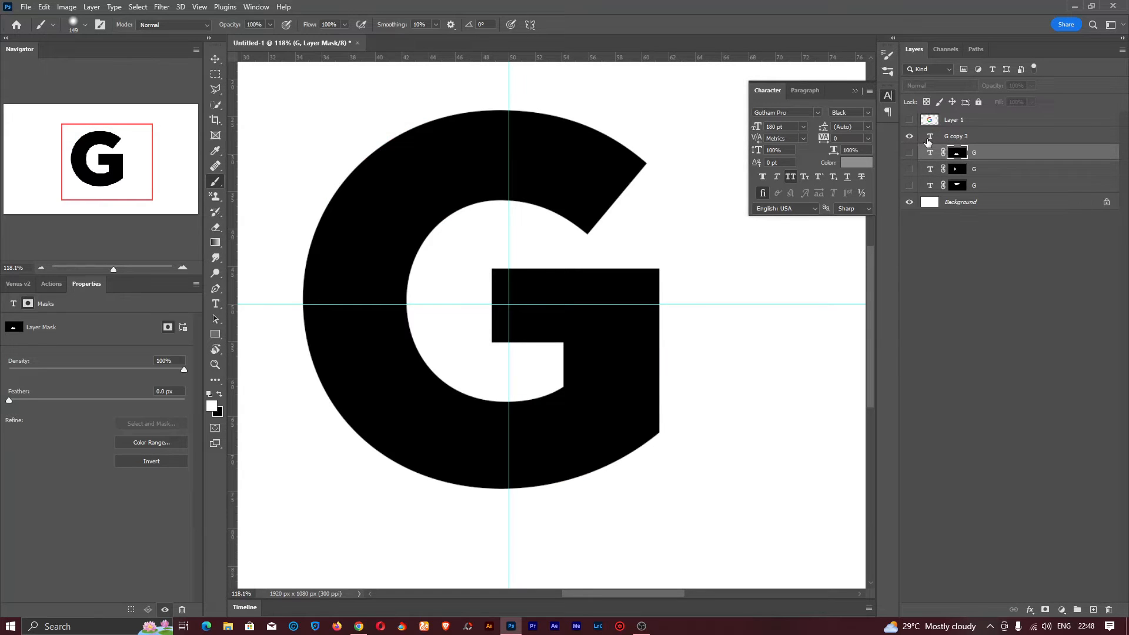
pyautogui.doubleClick(928, 139)
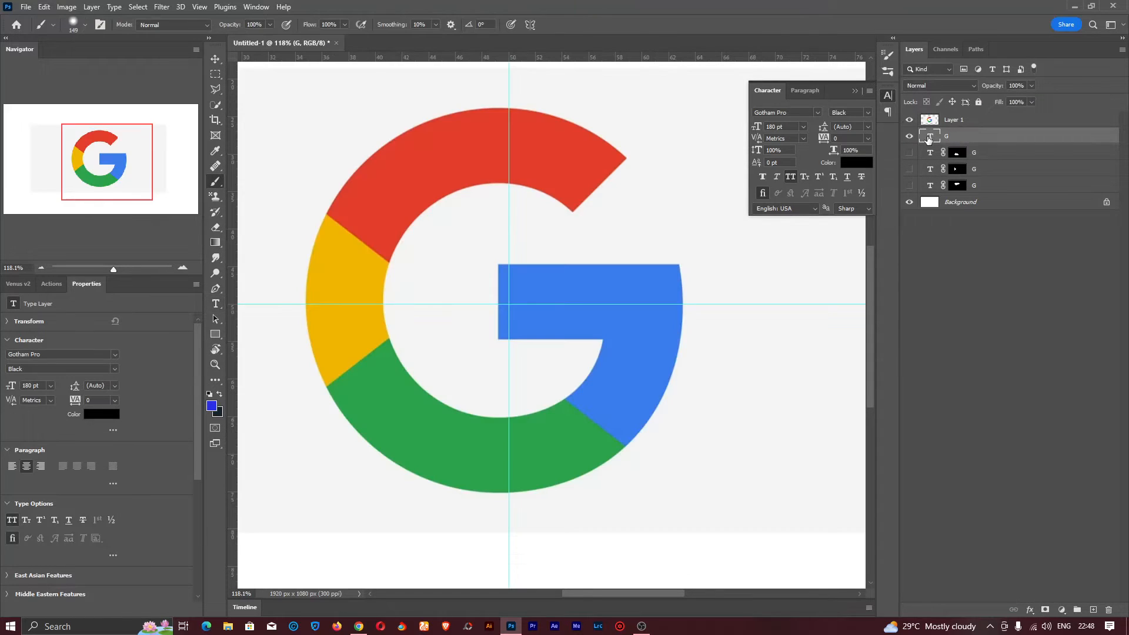
pyautogui.doubleClick(928, 139)
pyautogui.click(861, 163)
pyautogui.click(646, 301)
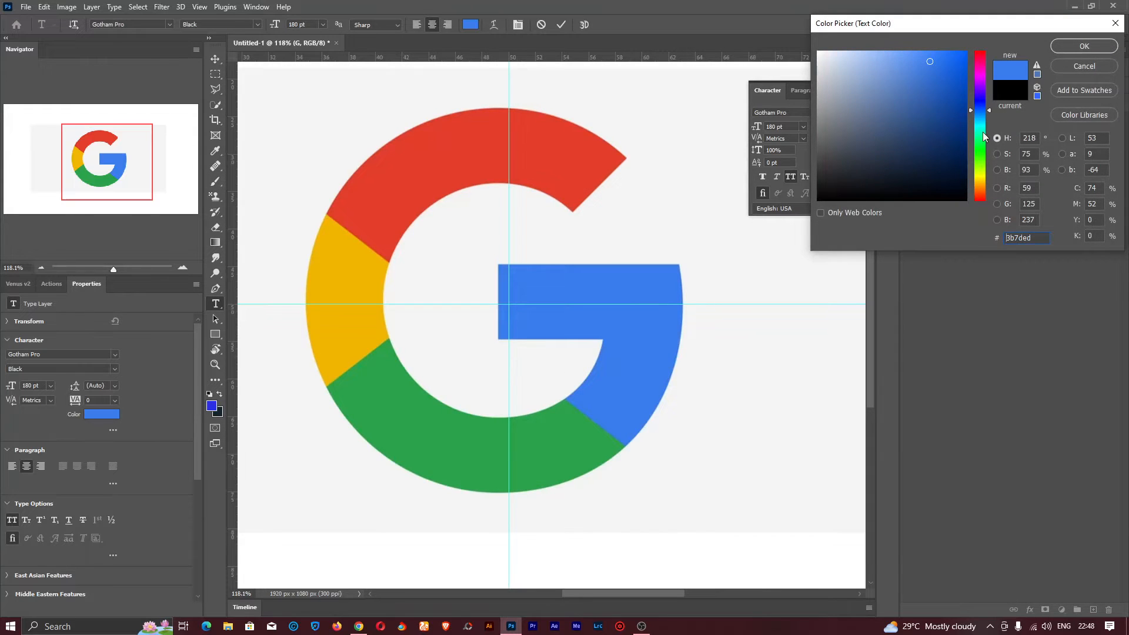
pyautogui.click(1075, 45)
# Hide the logo, show the three masked G layers, and move the blue G directly above the Background.
pyautogui.click(910, 119)
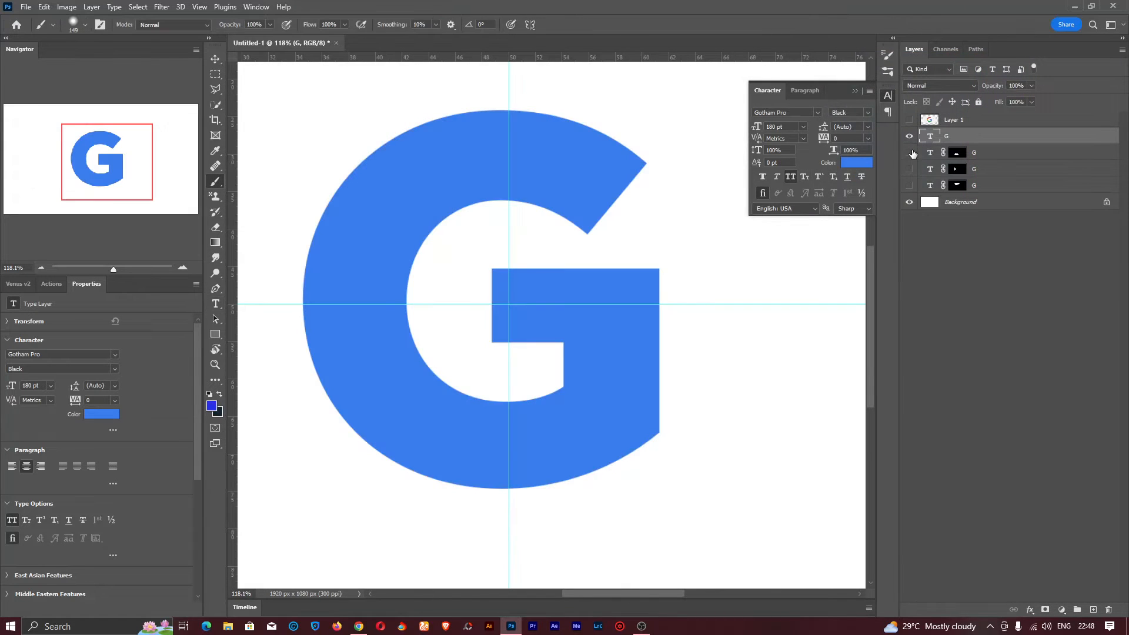
pyautogui.moveTo(912, 153); pyautogui.dragTo(915, 199)
pyautogui.moveTo(962, 135); pyautogui.dragTo(993, 191)
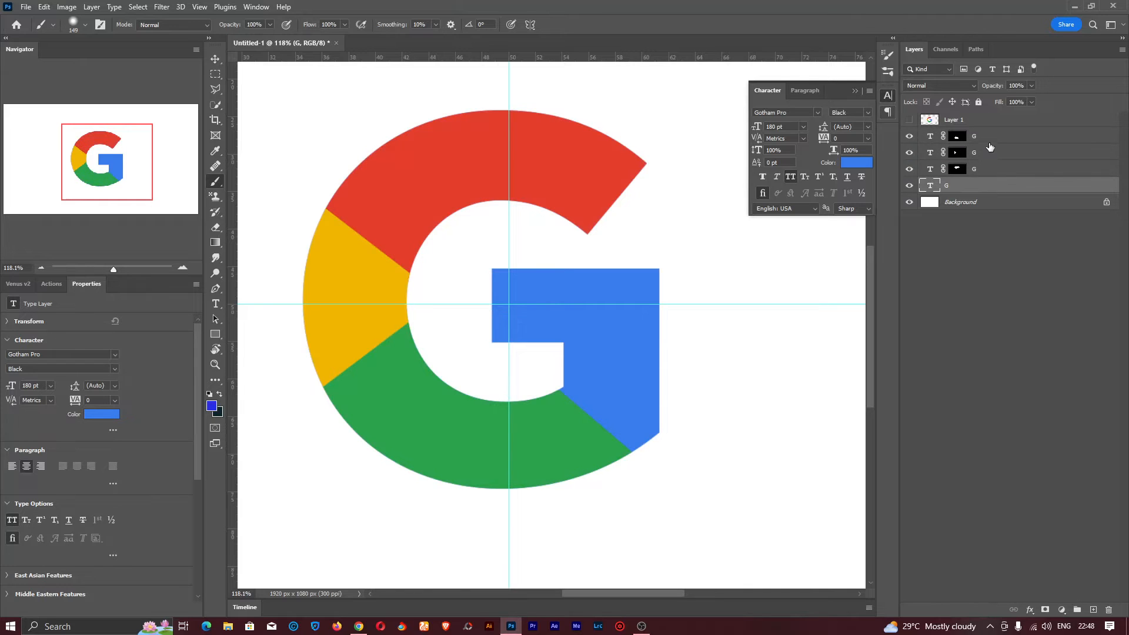
# Delete the reference logo layer and collapse the floating character settings.
pyautogui.press('Delete')
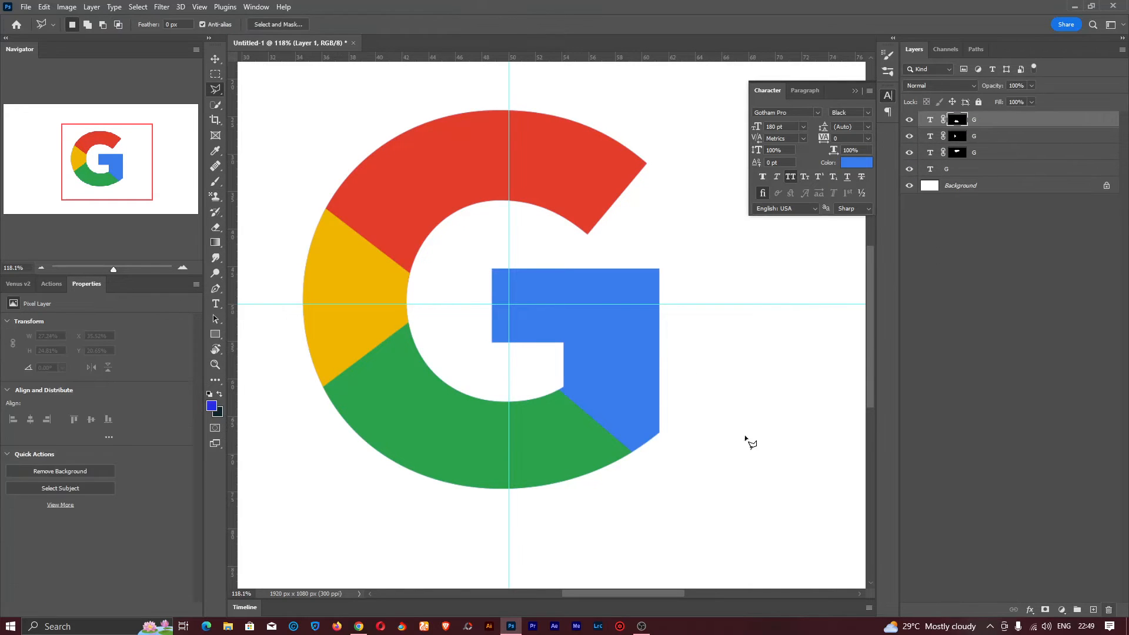
pyautogui.press('z')
pyautogui.moveTo(588, 296); pyautogui.dragTo(545, 305)
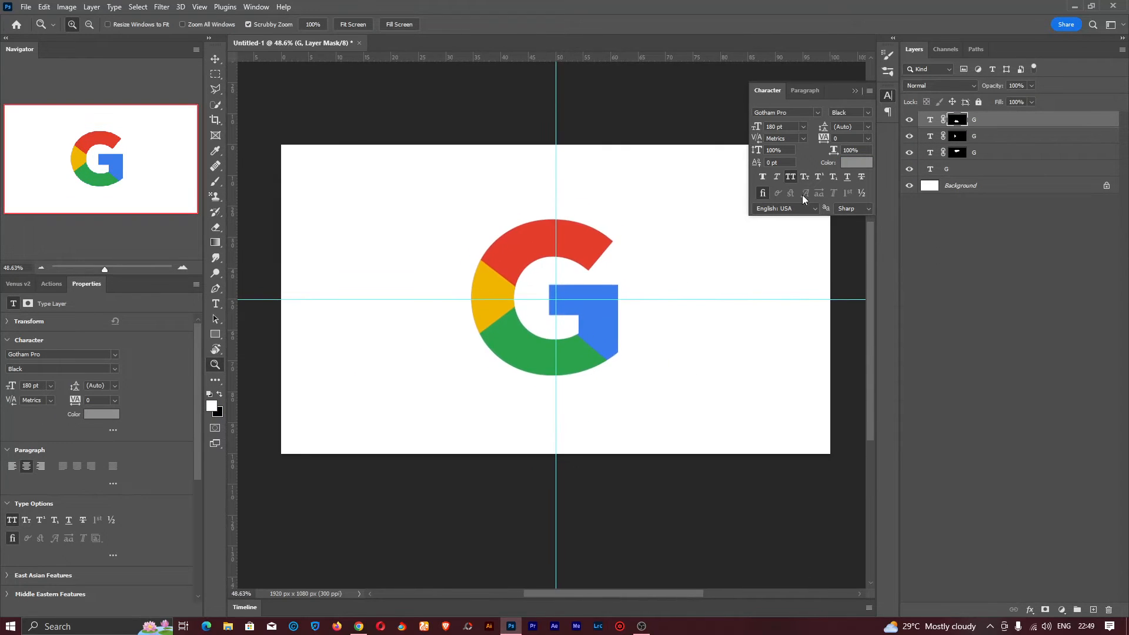
pyautogui.click(887, 94)
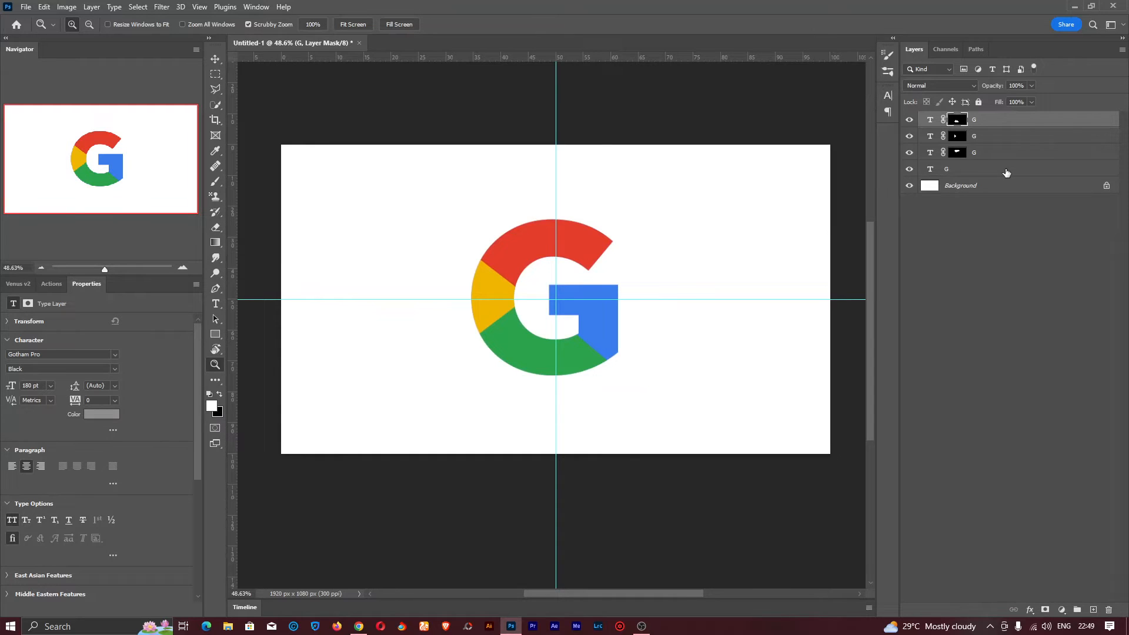
pyautogui.keyDown('shift'); pyautogui.click(1005, 170); pyautogui.keyUp('shift')
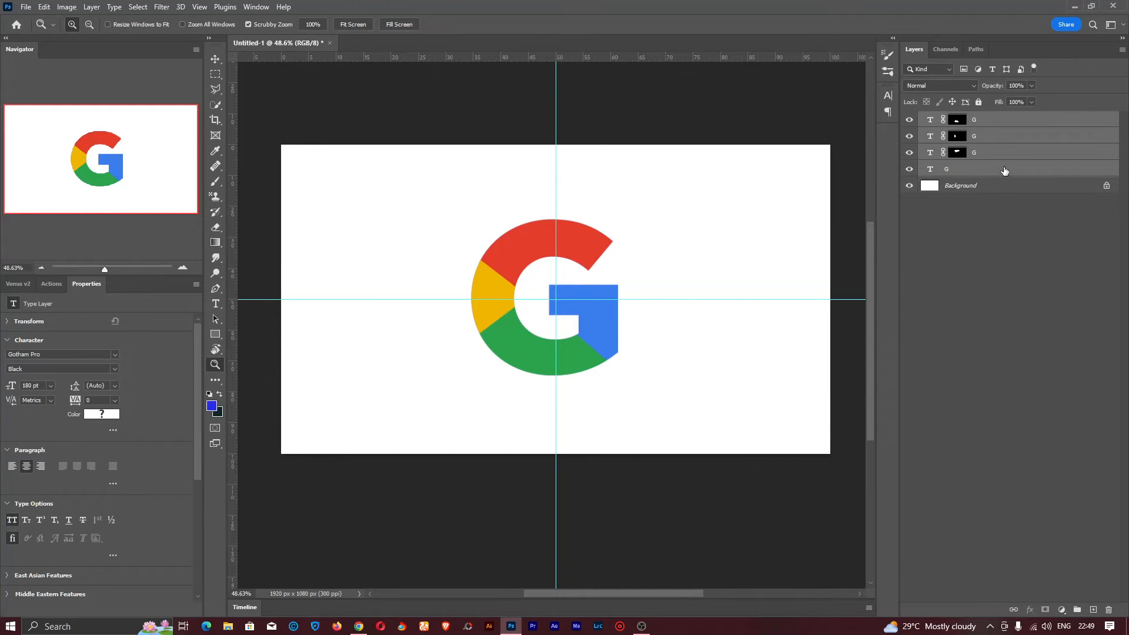
pyautogui.hotkey('ctrl', 'g')
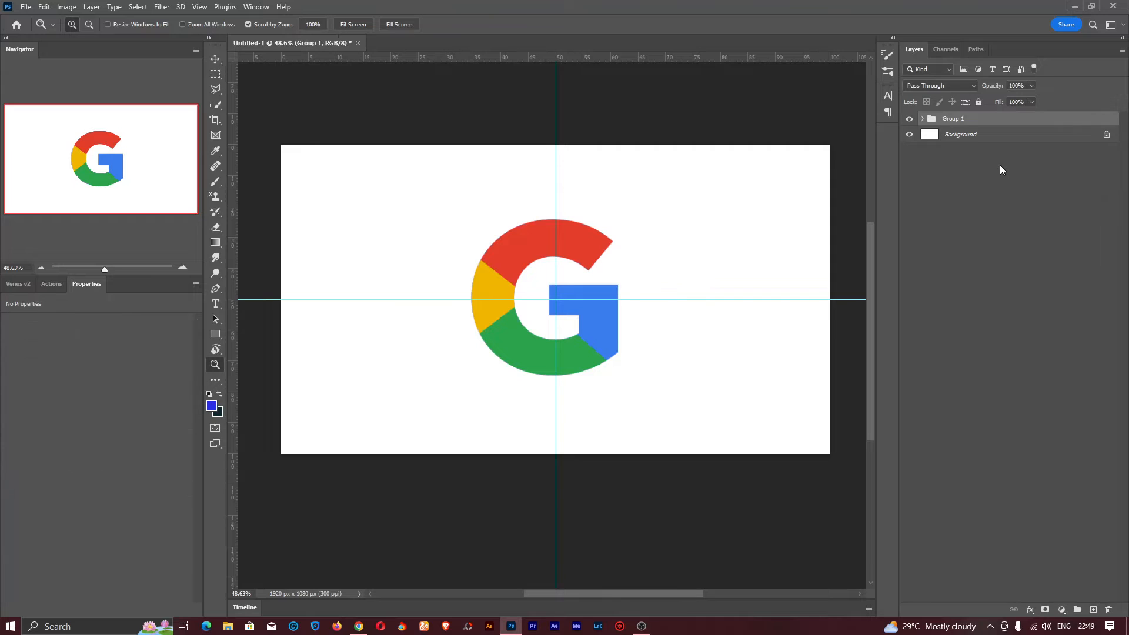
pyautogui.hotkey('ctrl', 'z')
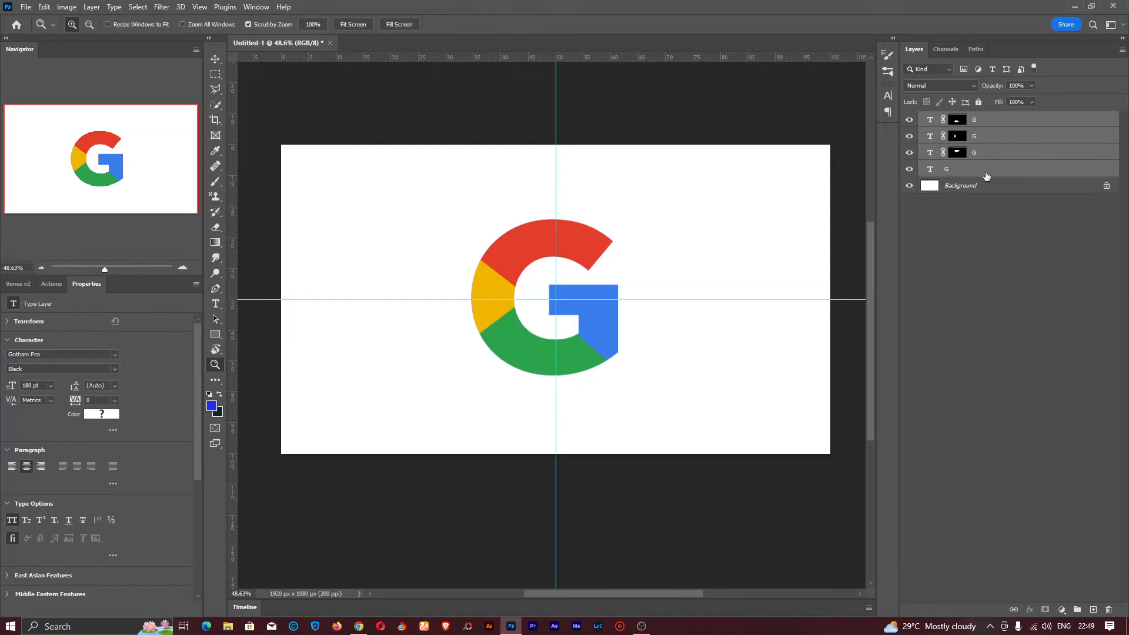
# Select all four G layers and put them in a group.
pyautogui.click(991, 172)
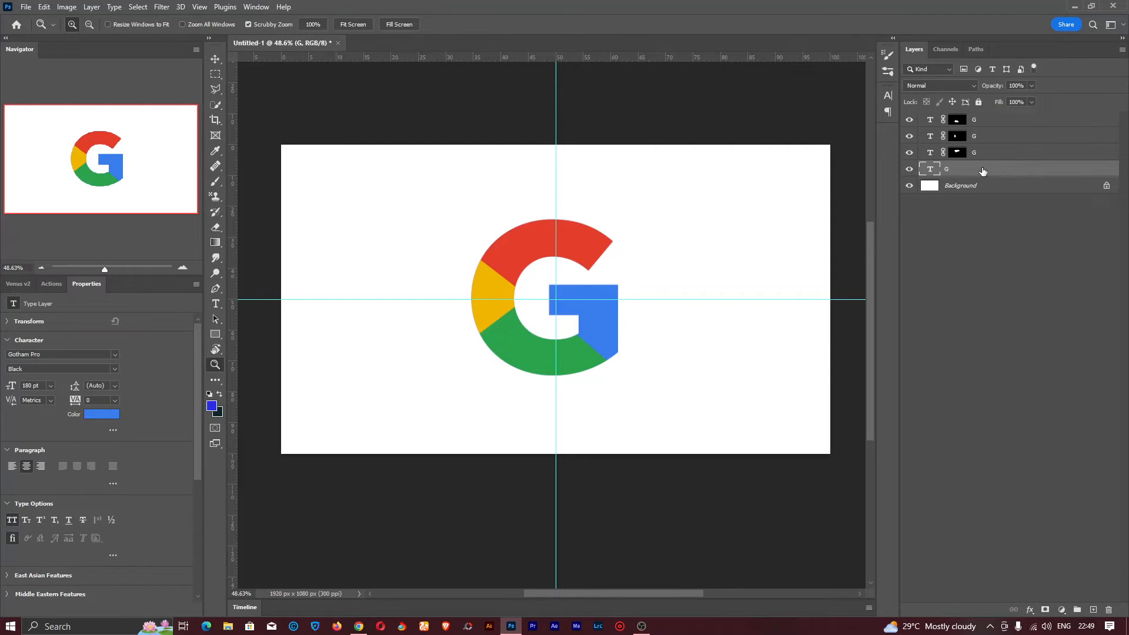
pyautogui.keyDown('shift'); pyautogui.click(986, 122); pyautogui.keyUp('shift')
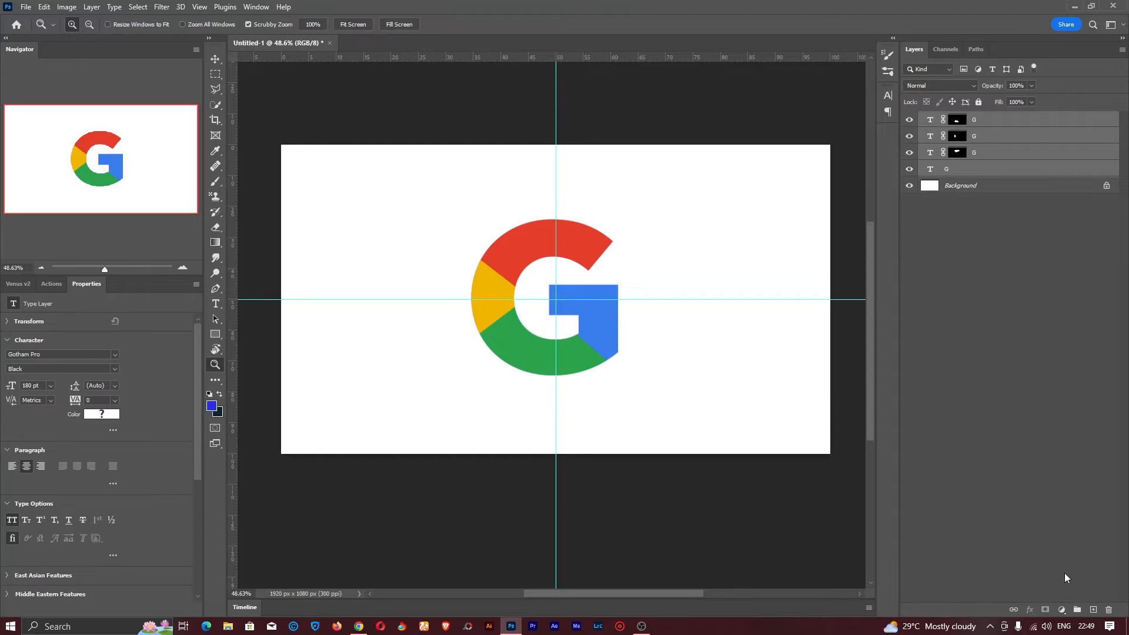
pyautogui.click(1076, 610)
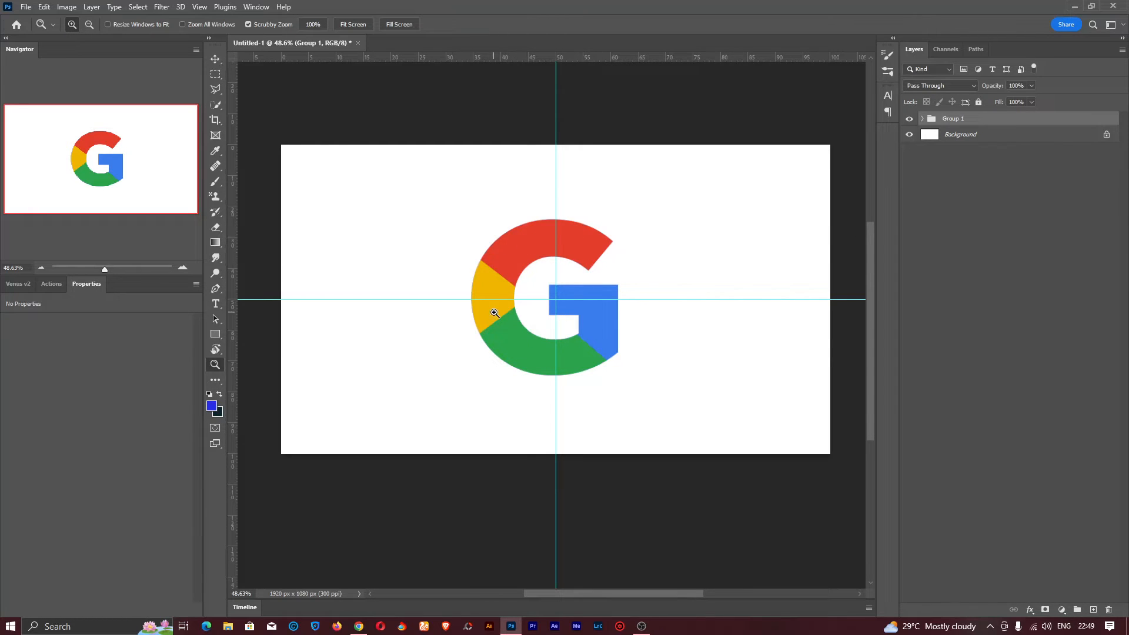
# Create a video timeline for the document and expand Group 1 in an enlarged Timeline so all four G tracks show.
pyautogui.click(257, 6)
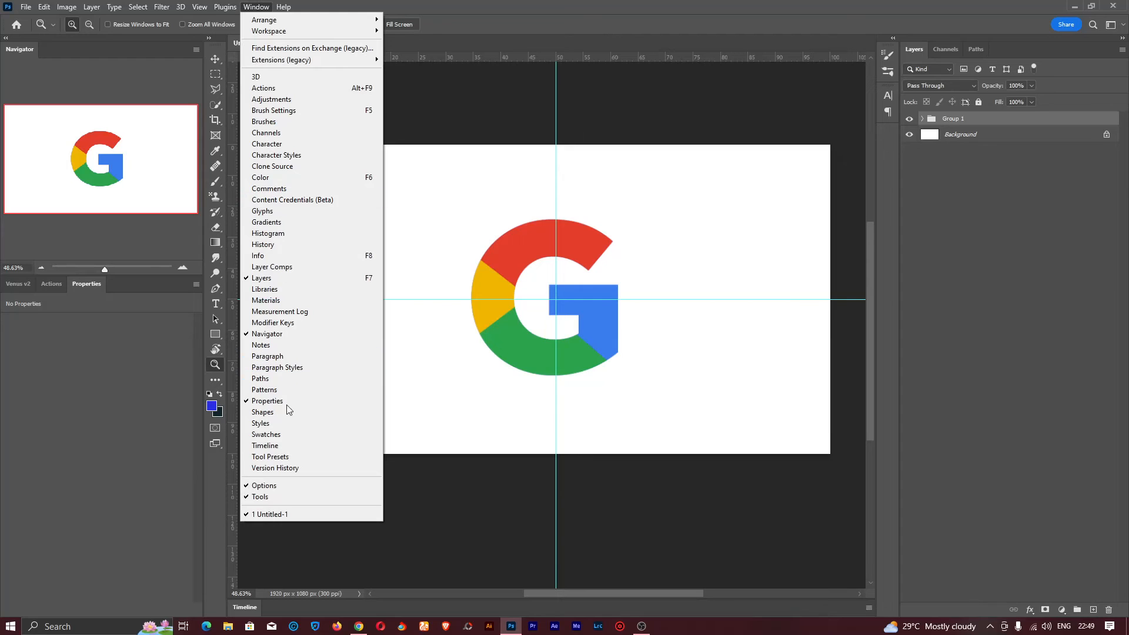
pyautogui.click(289, 445)
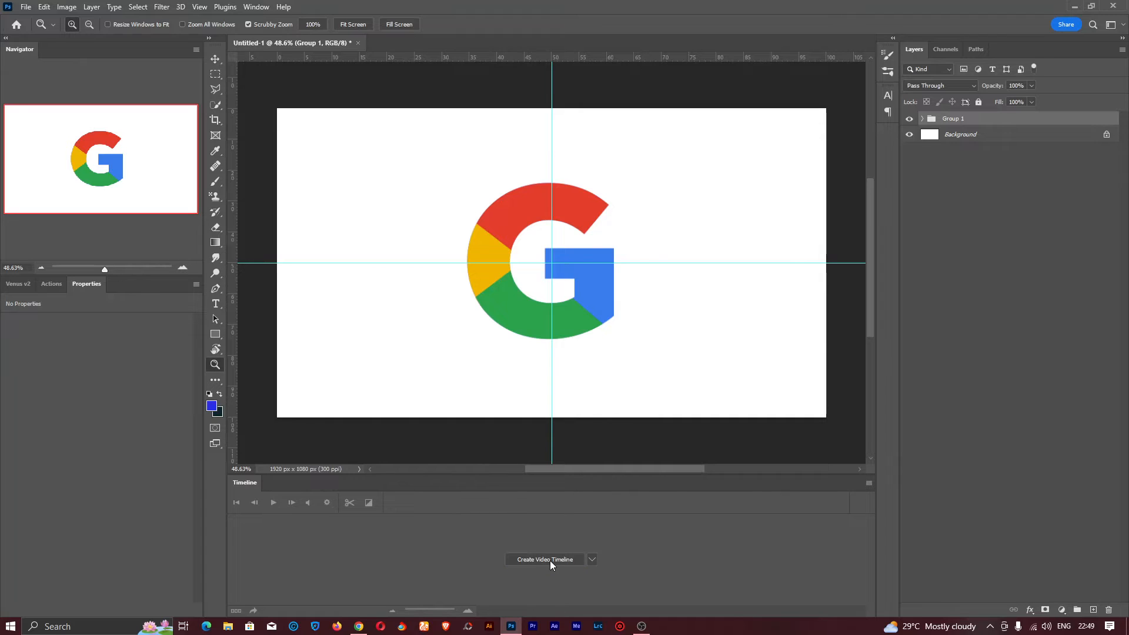
pyautogui.click(550, 563)
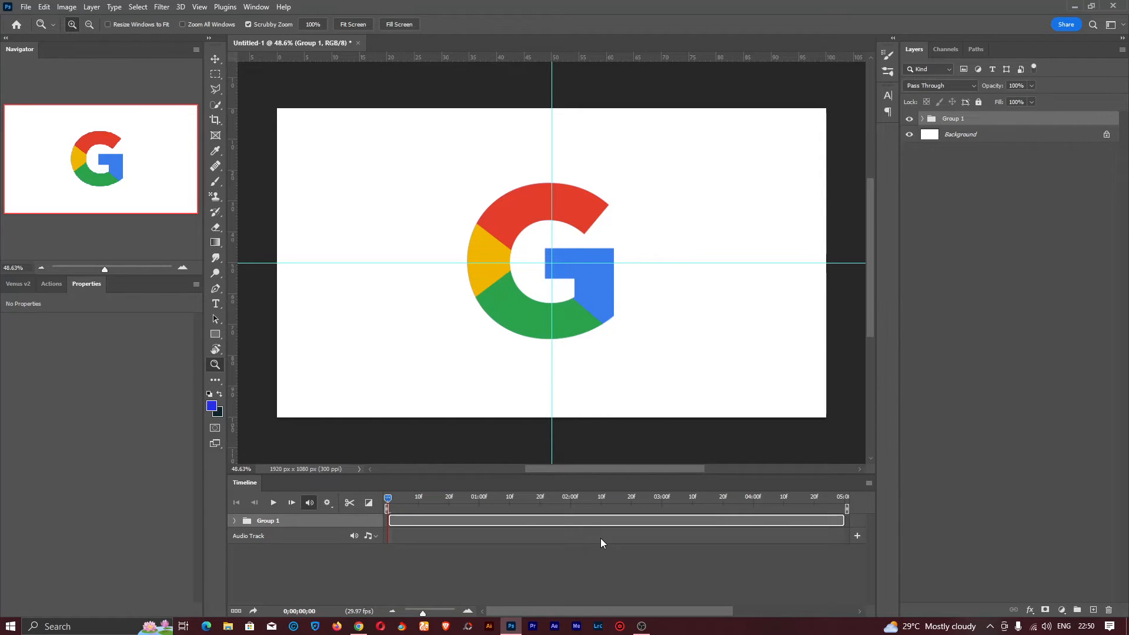
pyautogui.click(233, 520)
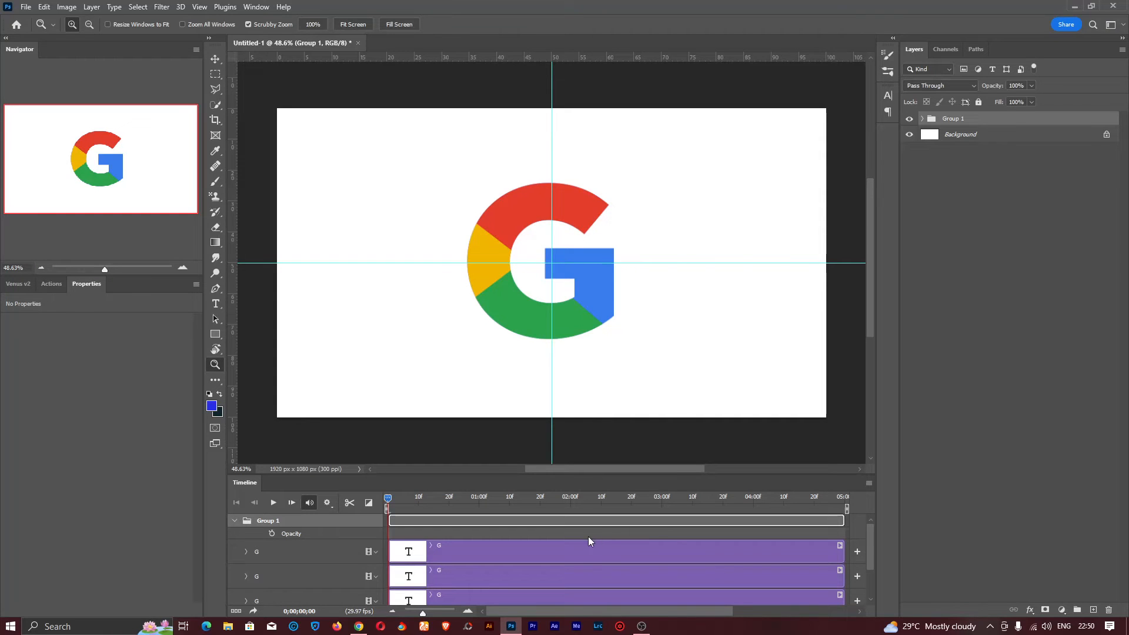
pyautogui.moveTo(499, 472); pyautogui.dragTo(493, 419)
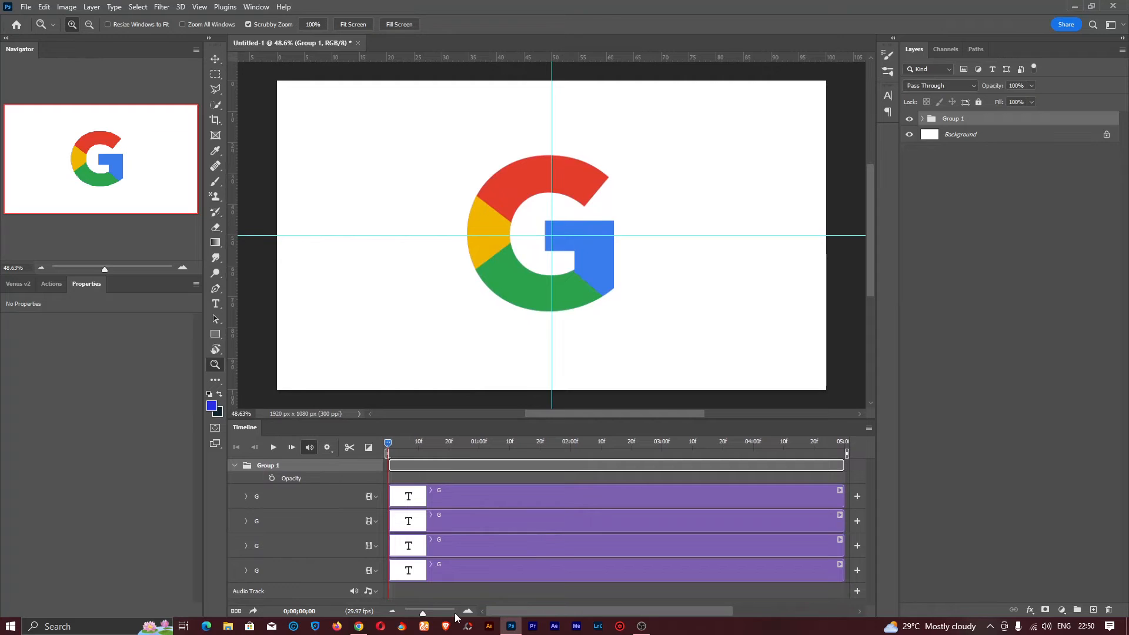
pyautogui.click(392, 611)
pyautogui.moveTo(708, 571); pyautogui.dragTo(817, 571)
pyautogui.click(703, 540)
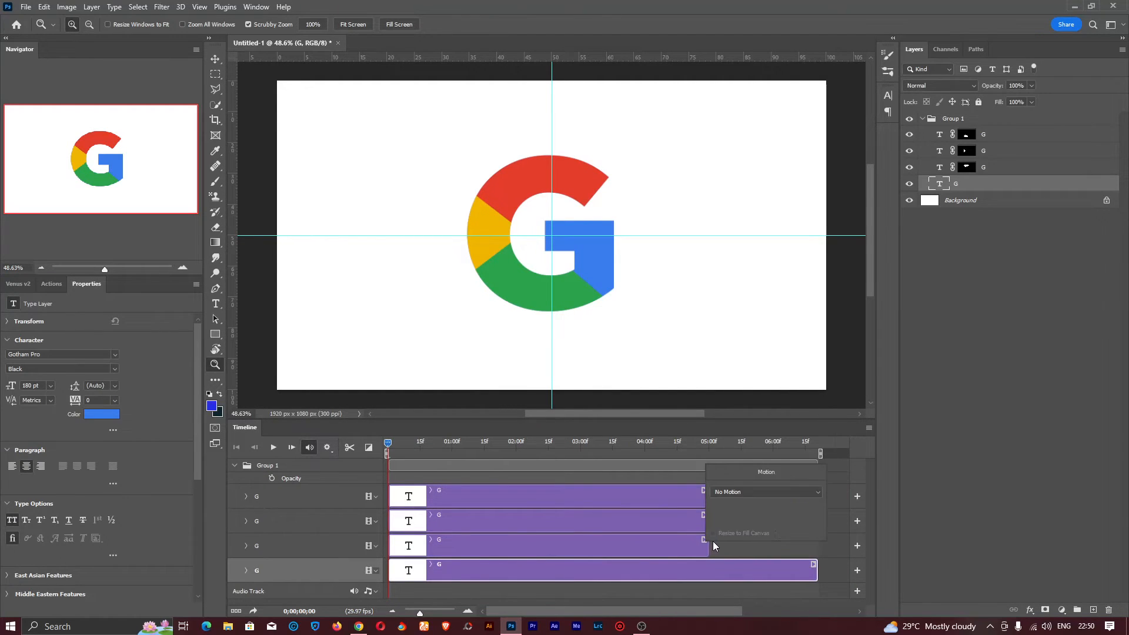
pyautogui.click(763, 555)
pyautogui.hotkey('ctrl', 'z')
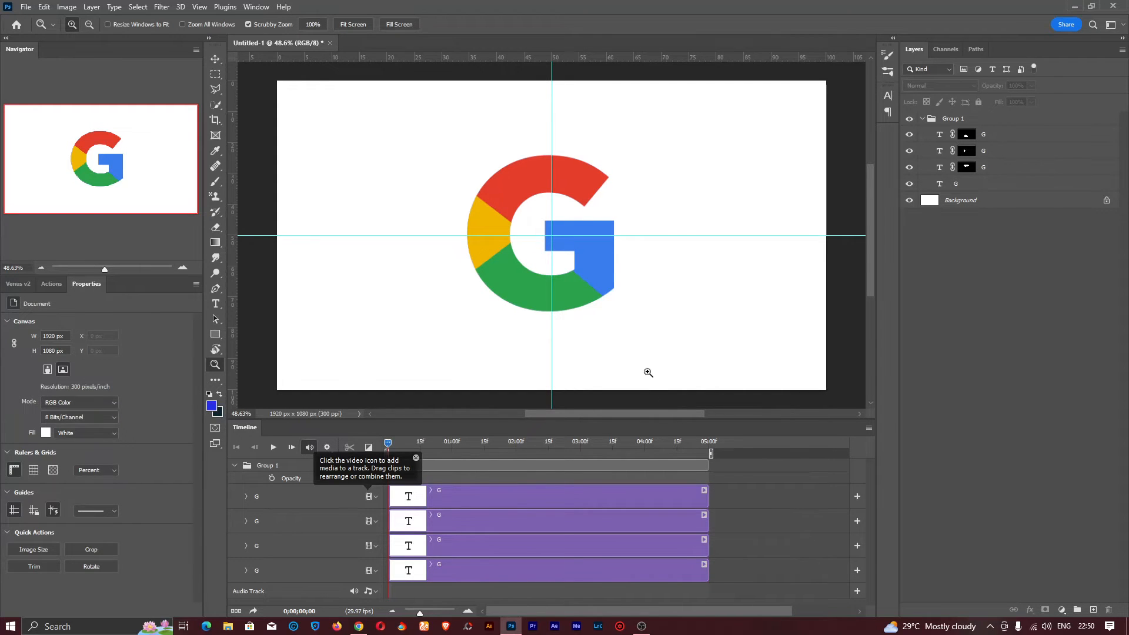
# Rename the unmasked blue G layer directly above the Background as BLUE.
pyautogui.moveTo(538, 211); pyautogui.dragTo(566, 211)
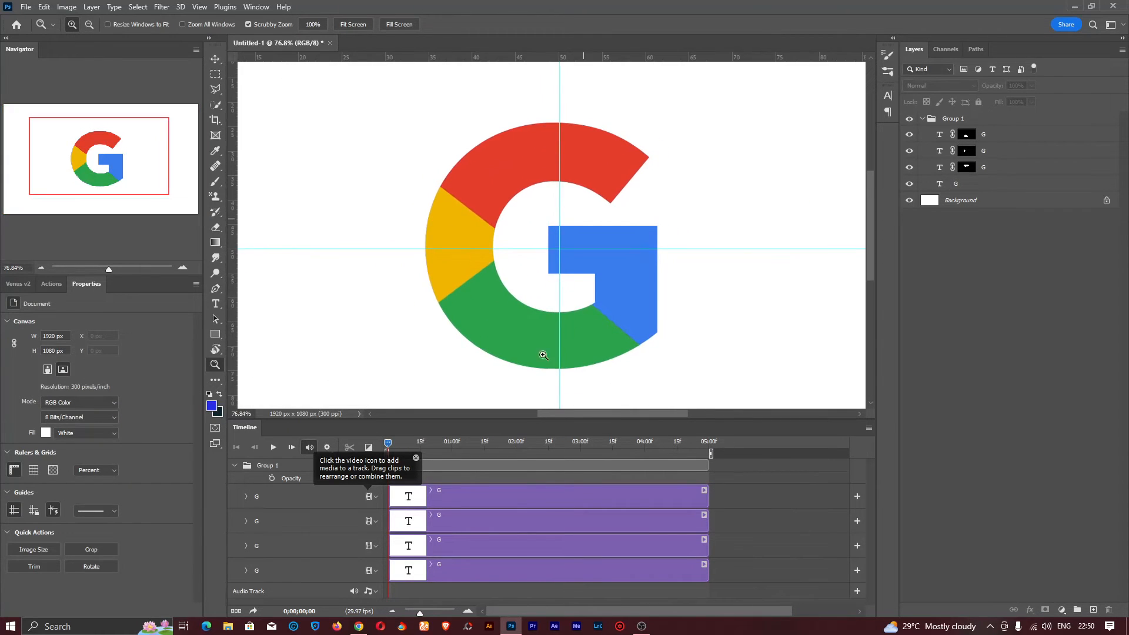
pyautogui.click(966, 168)
pyautogui.click(956, 186)
pyautogui.press('b')
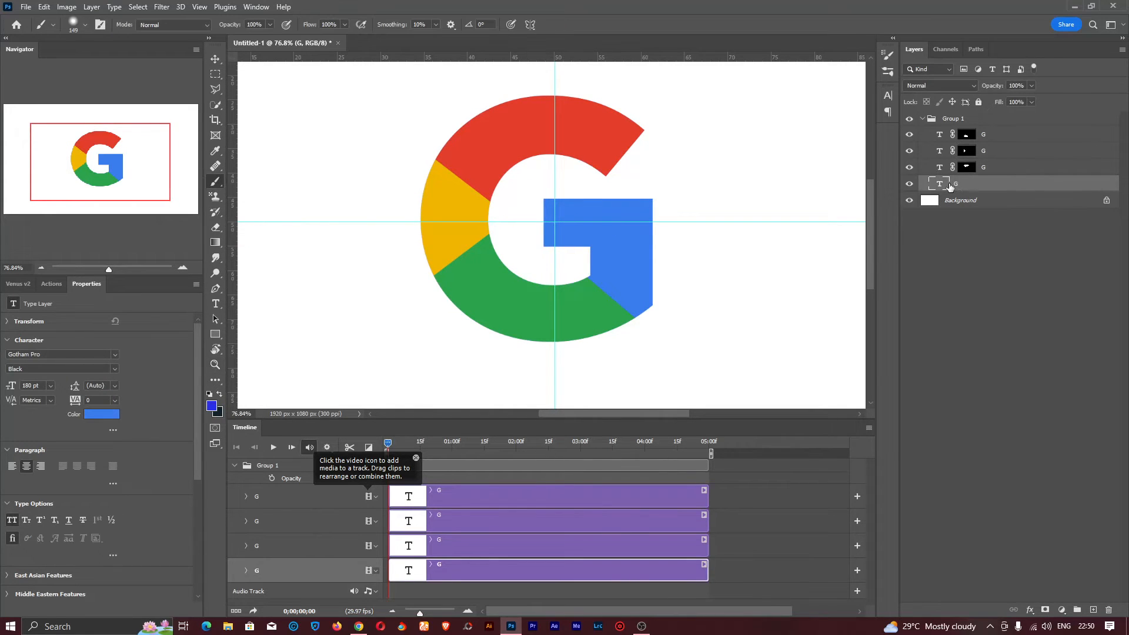
pyautogui.press('v')
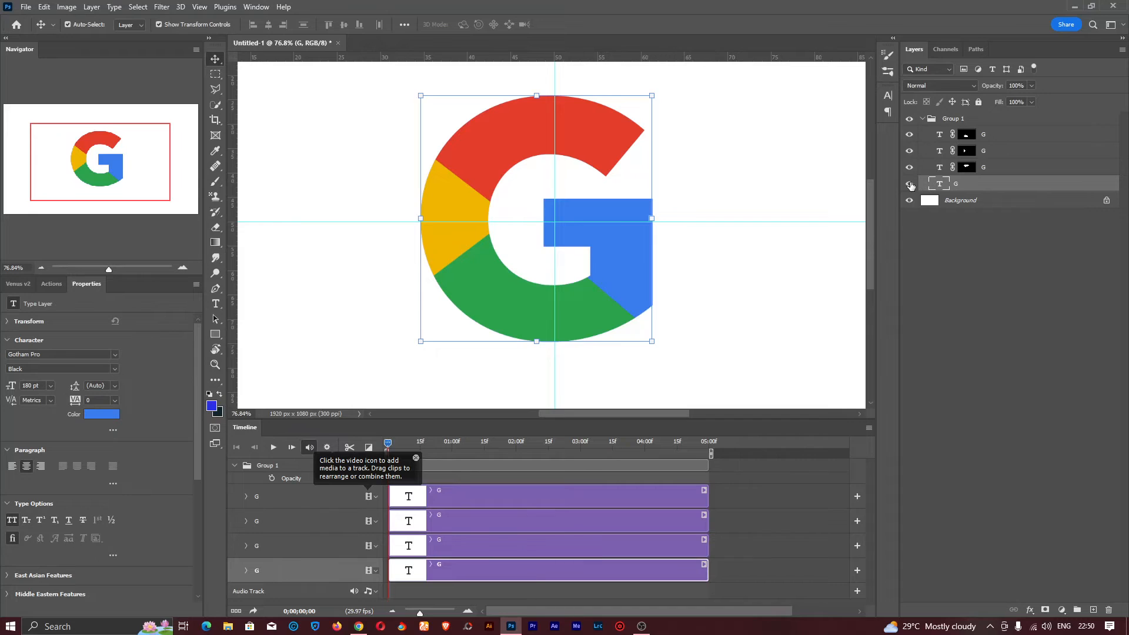
pyautogui.click(909, 185)
pyautogui.click(909, 185)
pyautogui.doubleClick(956, 184)
pyautogui.write('BLUE')
pyautogui.press('Return')
# Rename the three masked G layers by their colors: RED, YELLOW and GREEN, from the lowest to the highest.
pyautogui.click(910, 168)
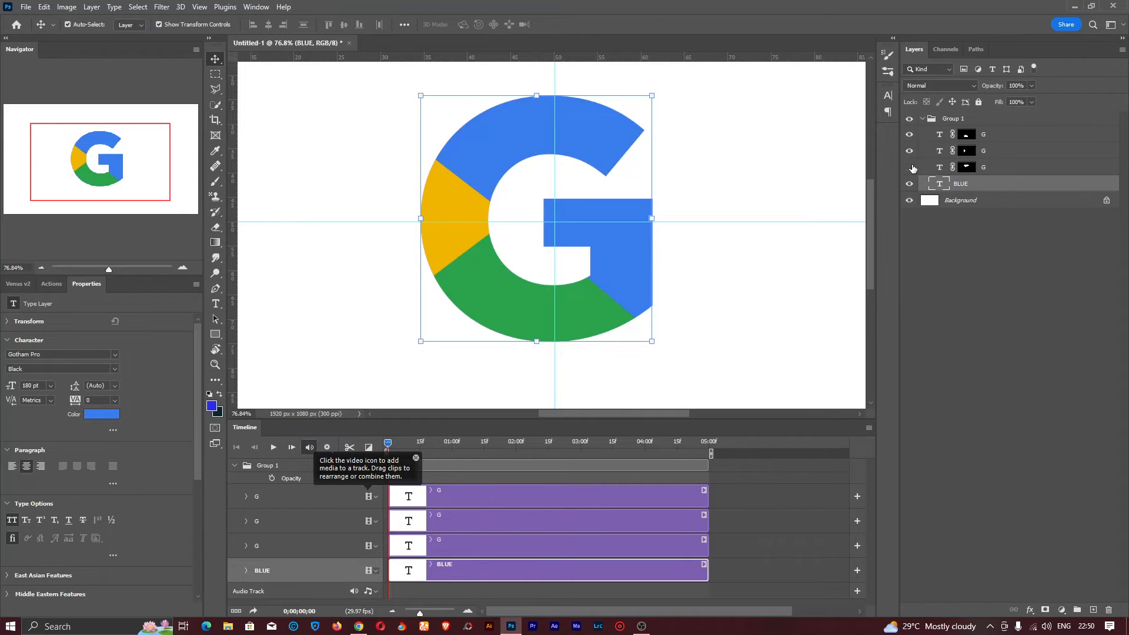
pyautogui.click(910, 169)
pyautogui.doubleClick(984, 169)
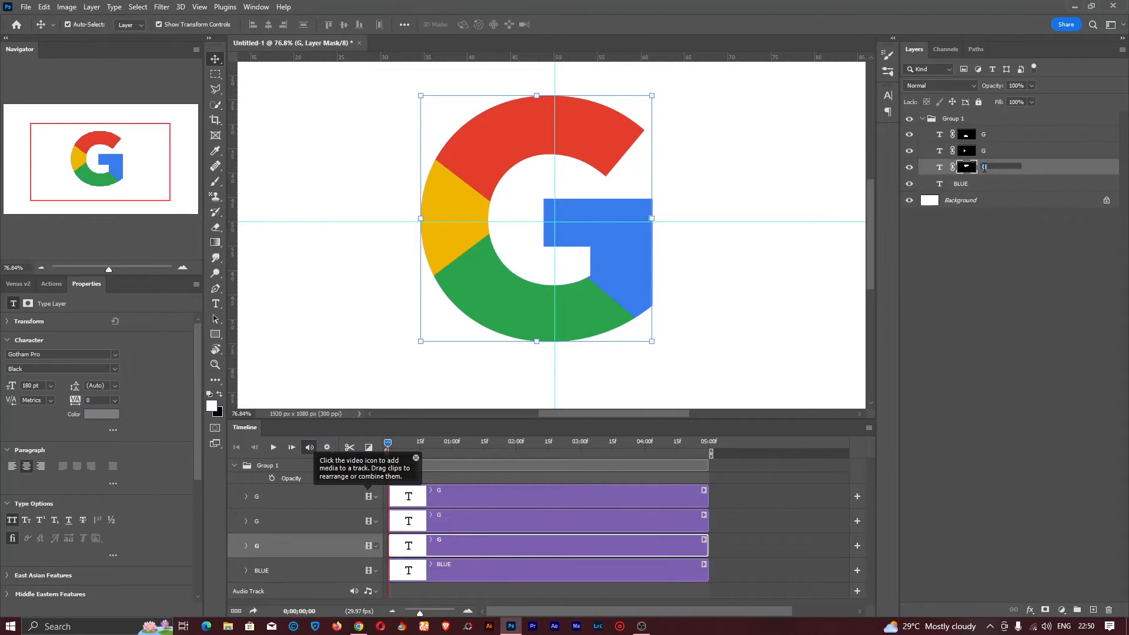
pyautogui.write('RED')
pyautogui.doubleClick(983, 152)
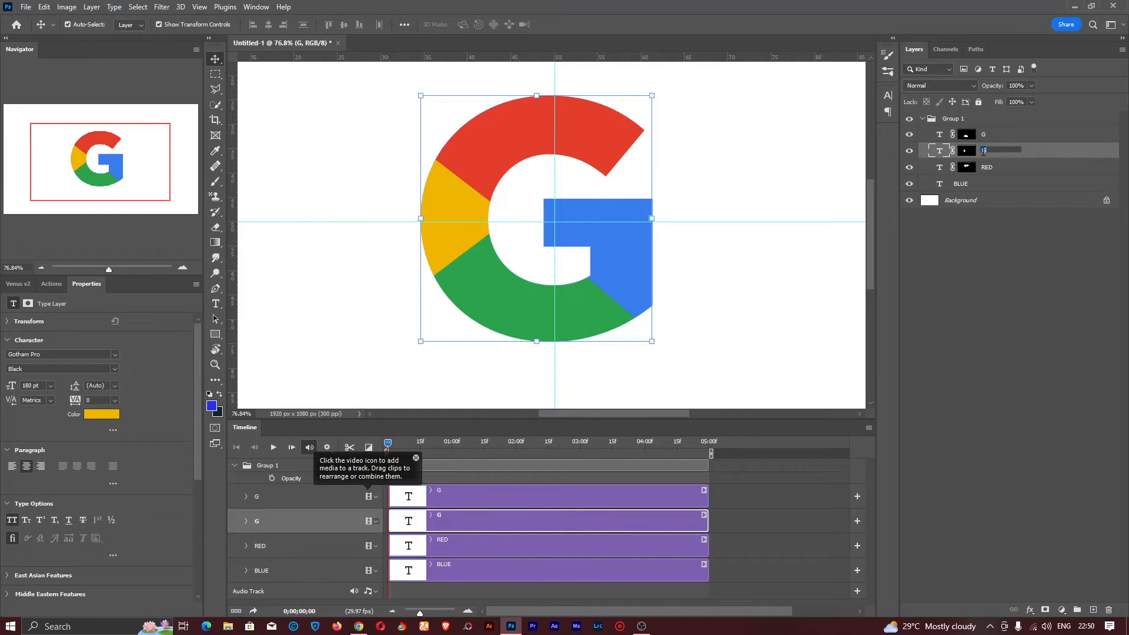
pyautogui.write('YELLOW')
pyautogui.doubleClick(986, 135)
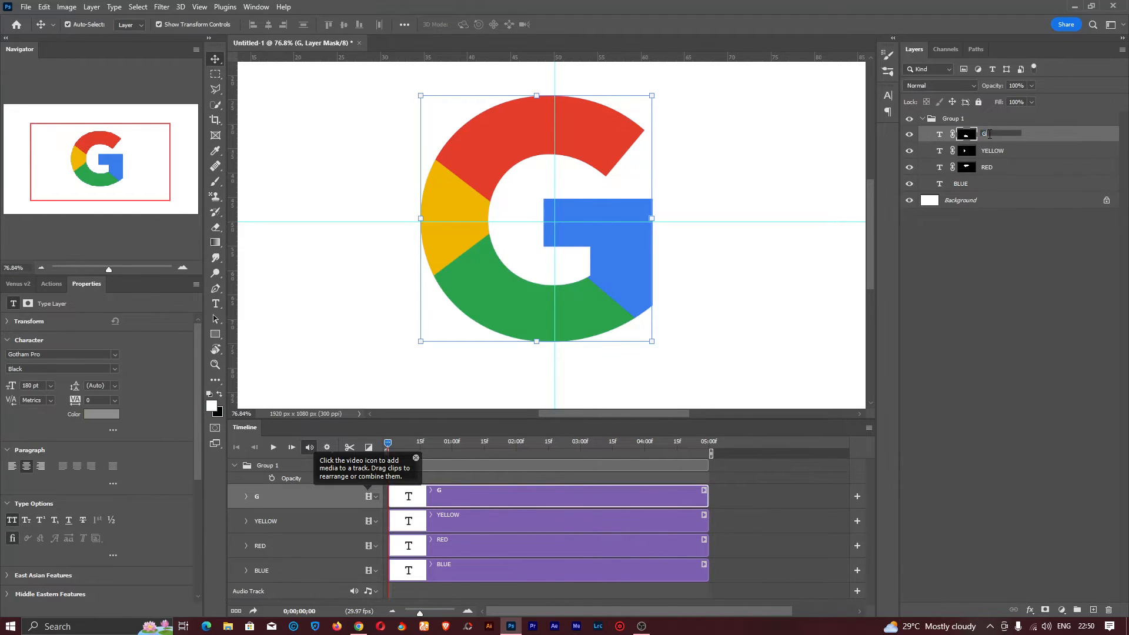
pyautogui.write('GREEN')
pyautogui.press('Return')
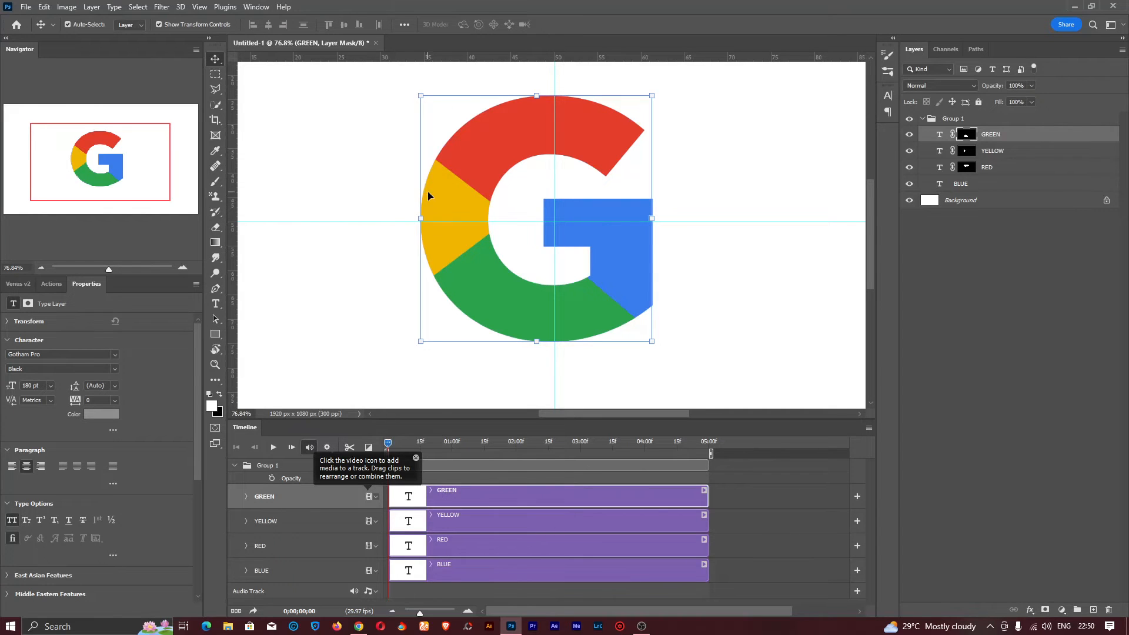
# Fit the whole canvas in view and enlarge the Timeline so all four color tracks and the audio track show.
pyautogui.press('z')
pyautogui.moveTo(541, 234); pyautogui.dragTo(507, 234)
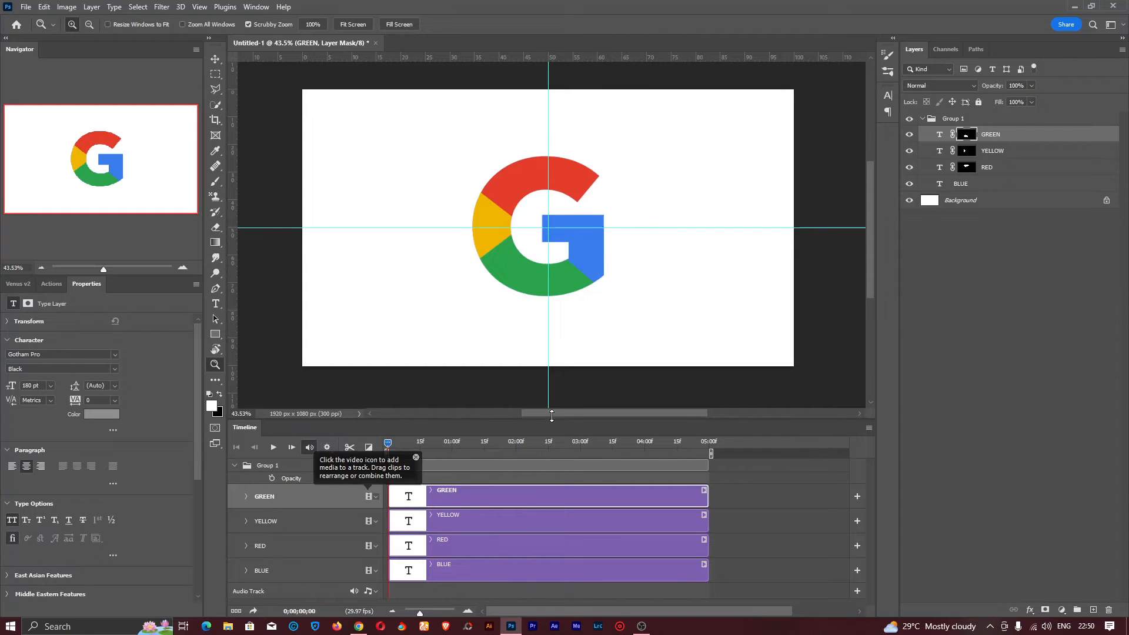
pyautogui.moveTo(551, 418); pyautogui.dragTo(552, 368)
pyautogui.click(415, 409)
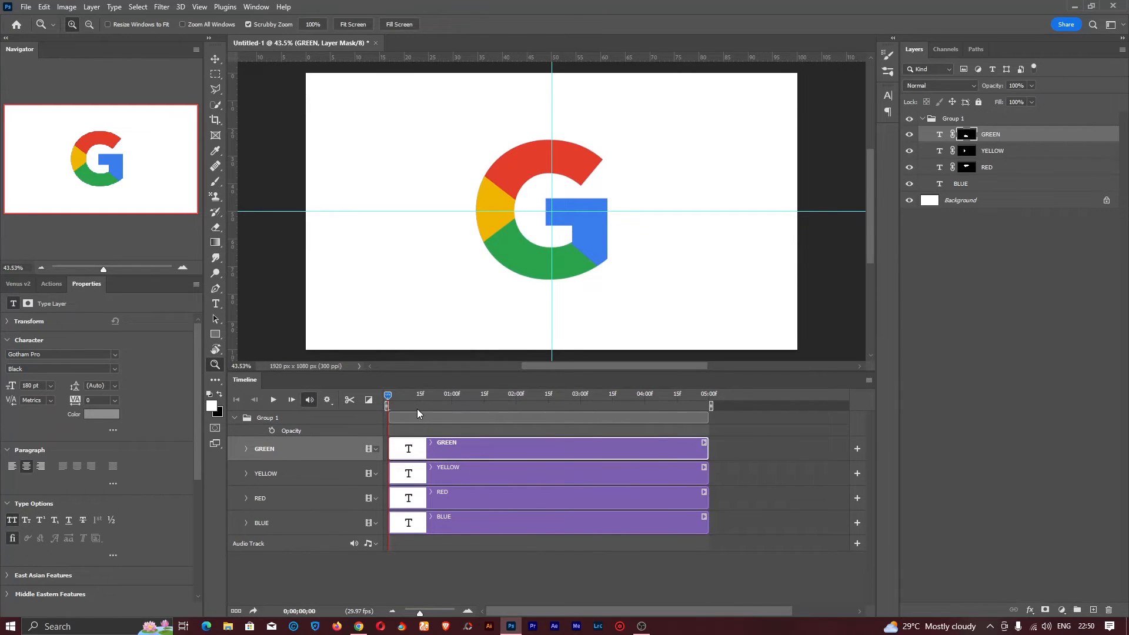
pyautogui.click(246, 449)
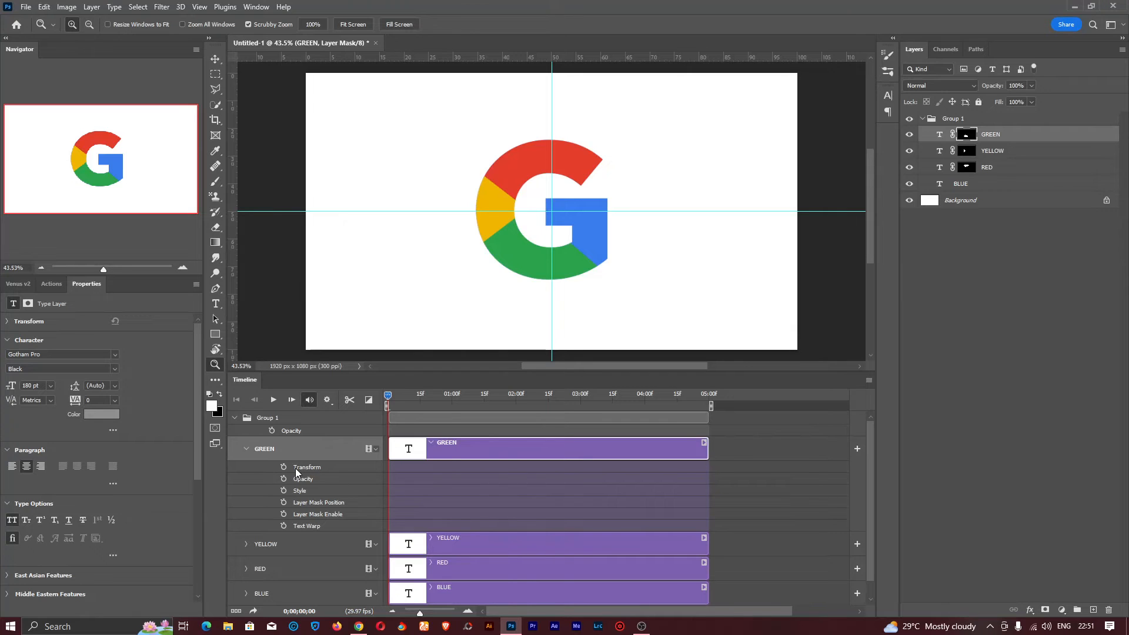
pyautogui.press('v')
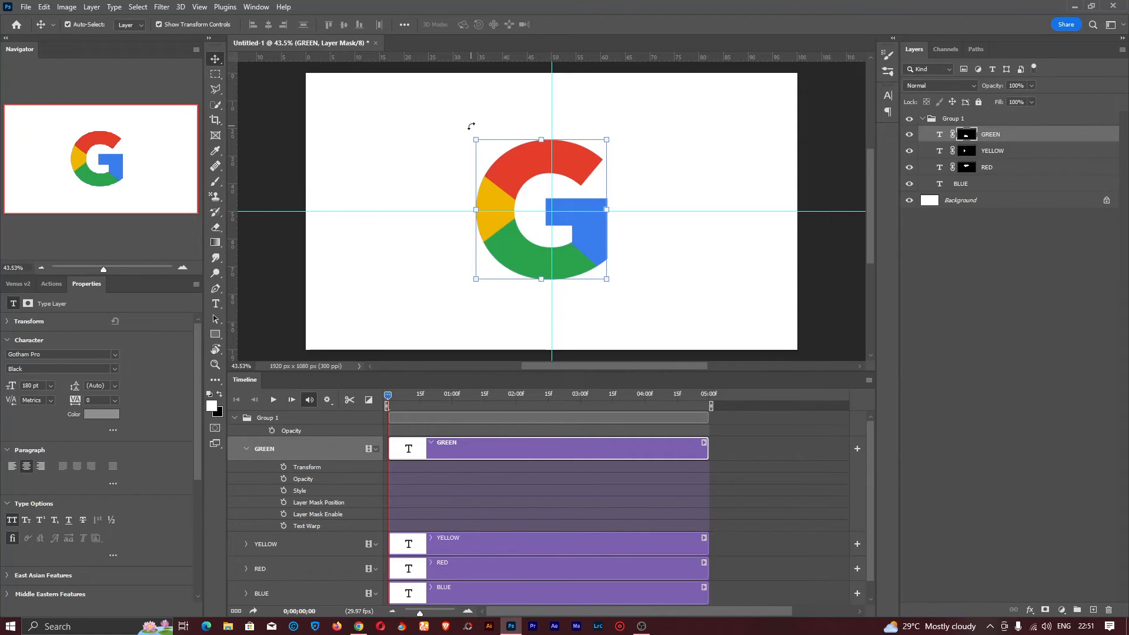
pyautogui.moveTo(471, 125); pyautogui.dragTo(453, 165)
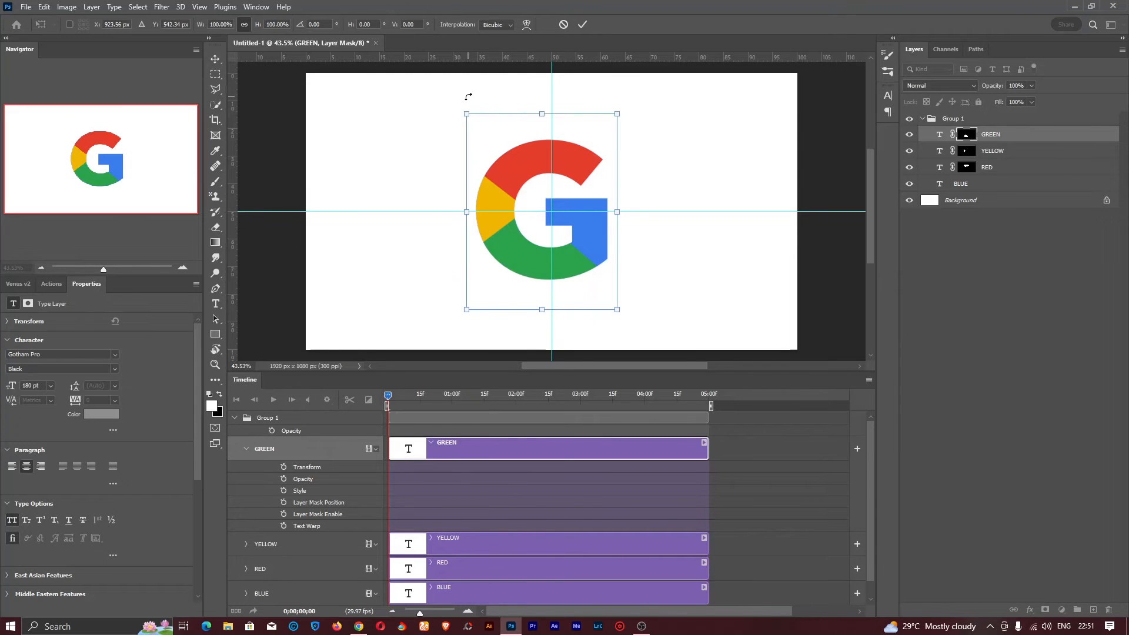
pyautogui.moveTo(468, 94); pyautogui.dragTo(441, 111)
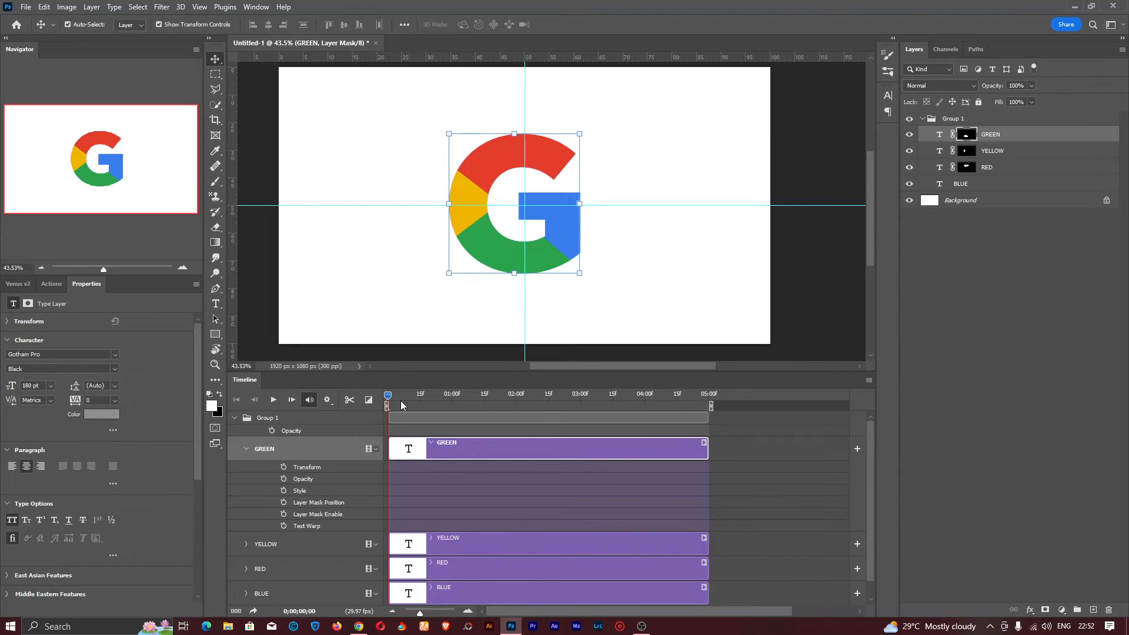
pyautogui.moveTo(387, 395)
pyautogui.mouseDown()
pyautogui.moveTo(610, 395)
pyautogui.moveTo(368, 389)
pyautogui.mouseUp()
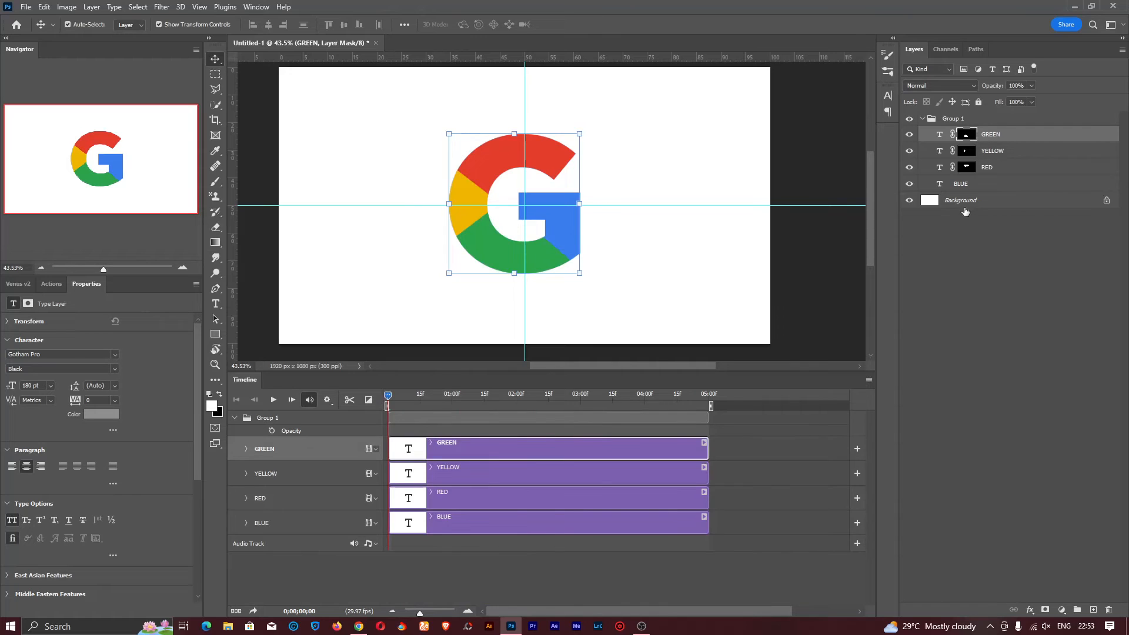
# Rasterize the type of the GREEN, YELLOW, RED and BLUE layers.
pyautogui.rightClick(997, 135)
pyautogui.click(886, 270)
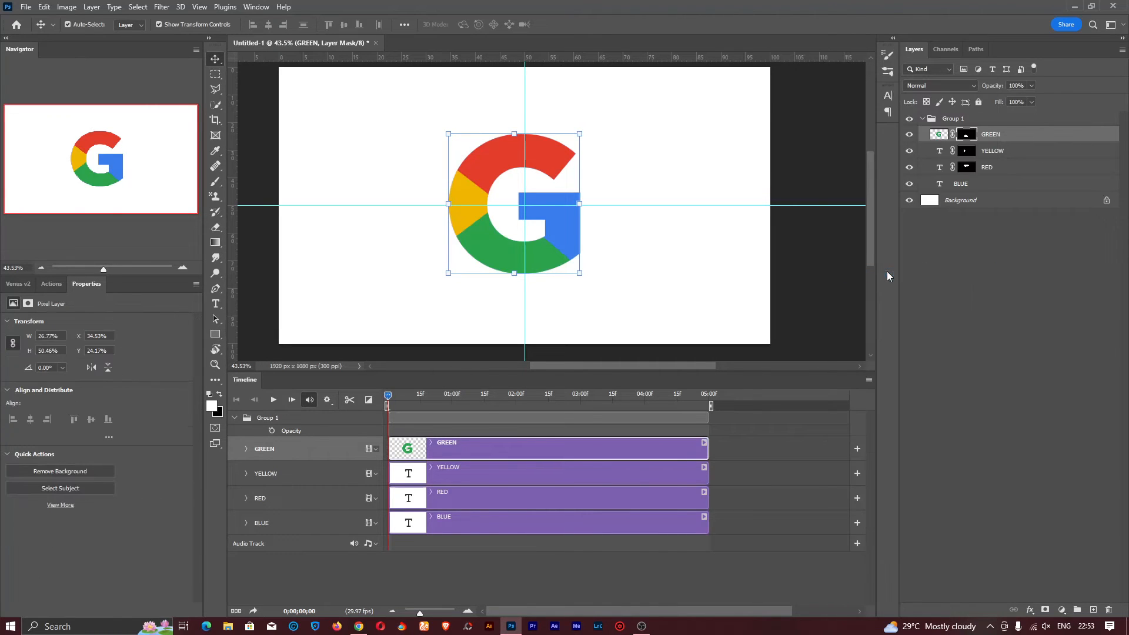
pyautogui.rightClick(993, 151)
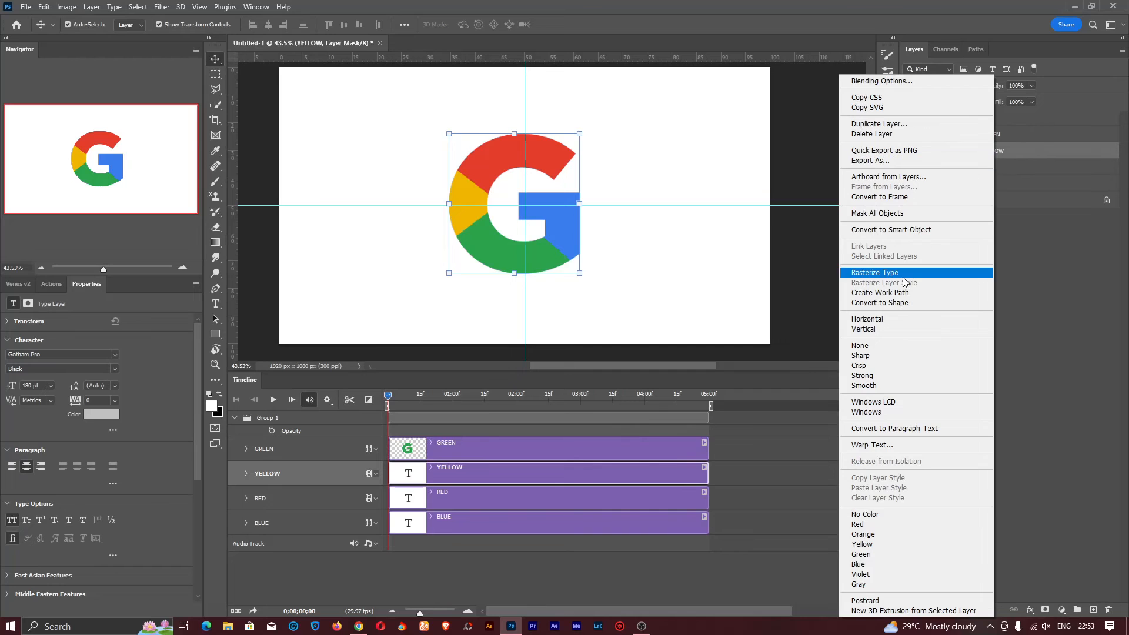
pyautogui.click(903, 273)
pyautogui.rightClick(993, 166)
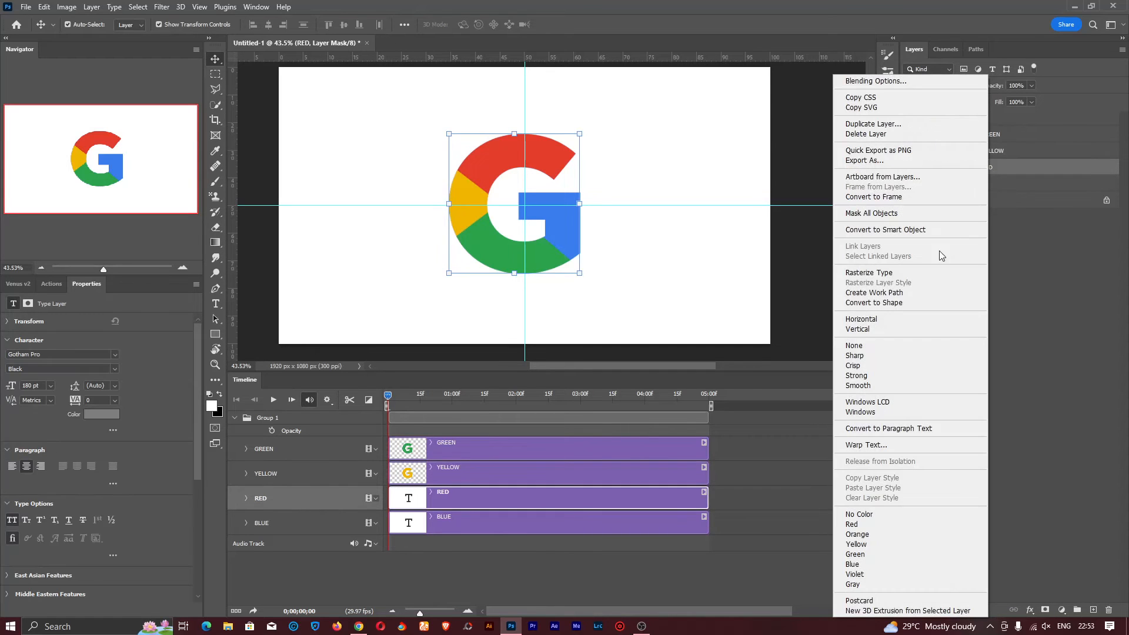
pyautogui.click(905, 273)
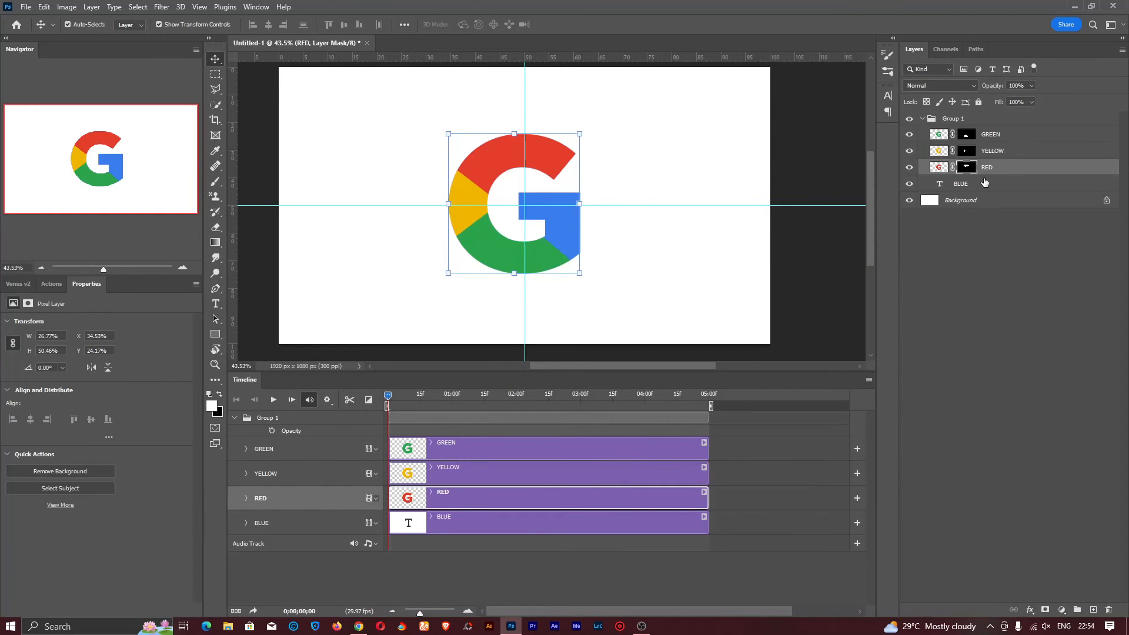
pyautogui.rightClick(988, 183)
pyautogui.click(890, 271)
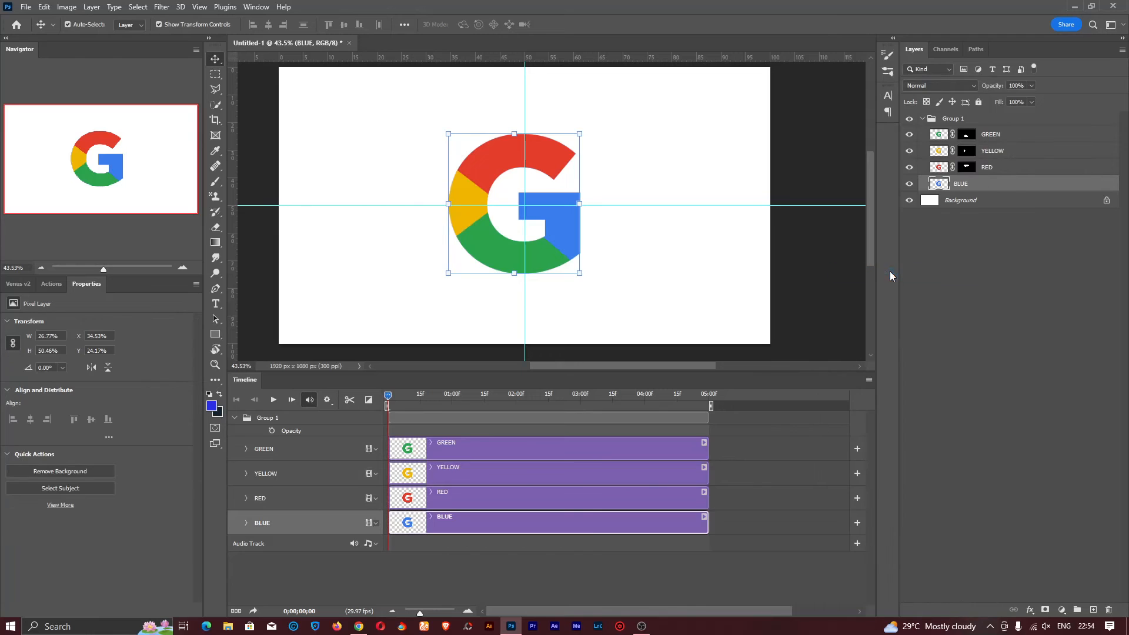
# Apply the layer masks of the RED, YELLOW and GREEN layers.
pyautogui.rightClick(967, 169)
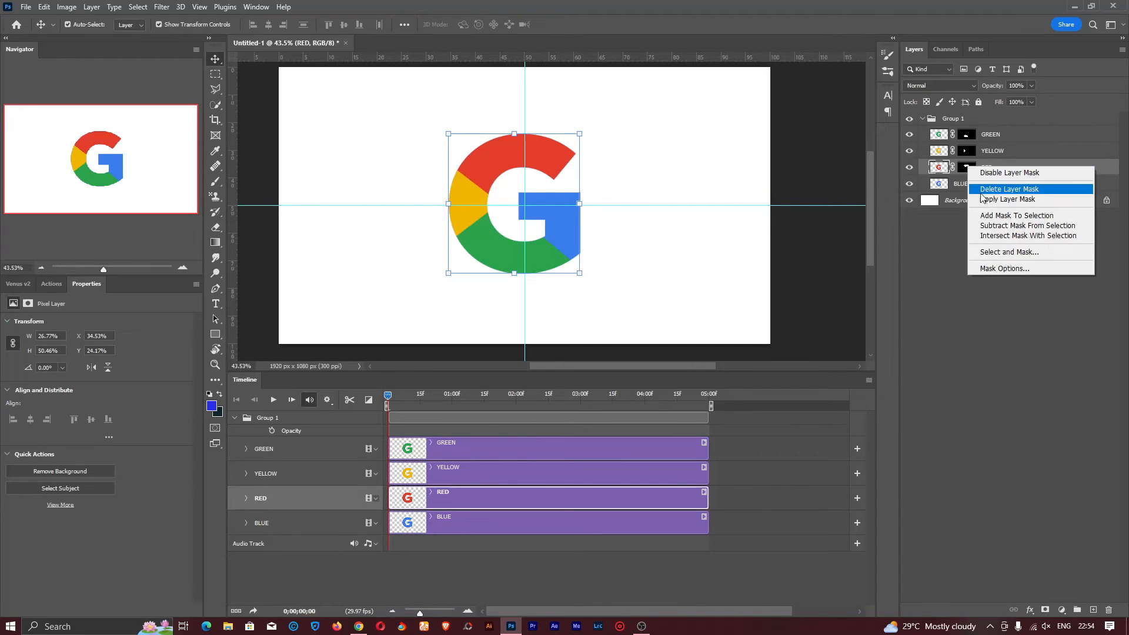
pyautogui.click(1014, 200)
pyautogui.rightClick(967, 151)
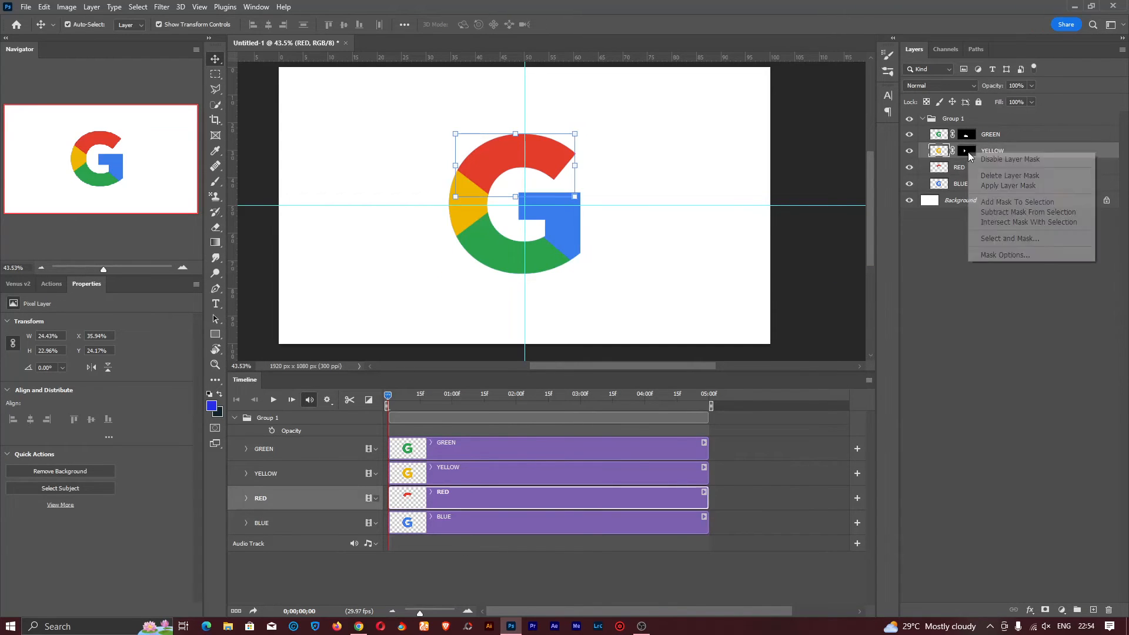
pyautogui.click(1003, 186)
pyautogui.rightClick(967, 134)
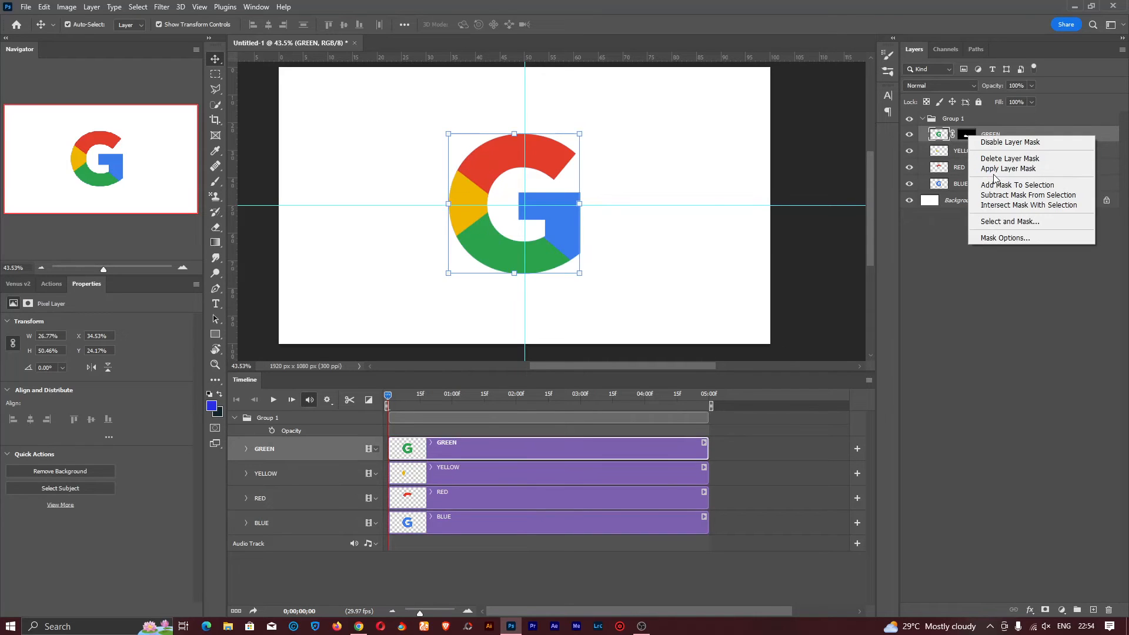
pyautogui.click(1005, 167)
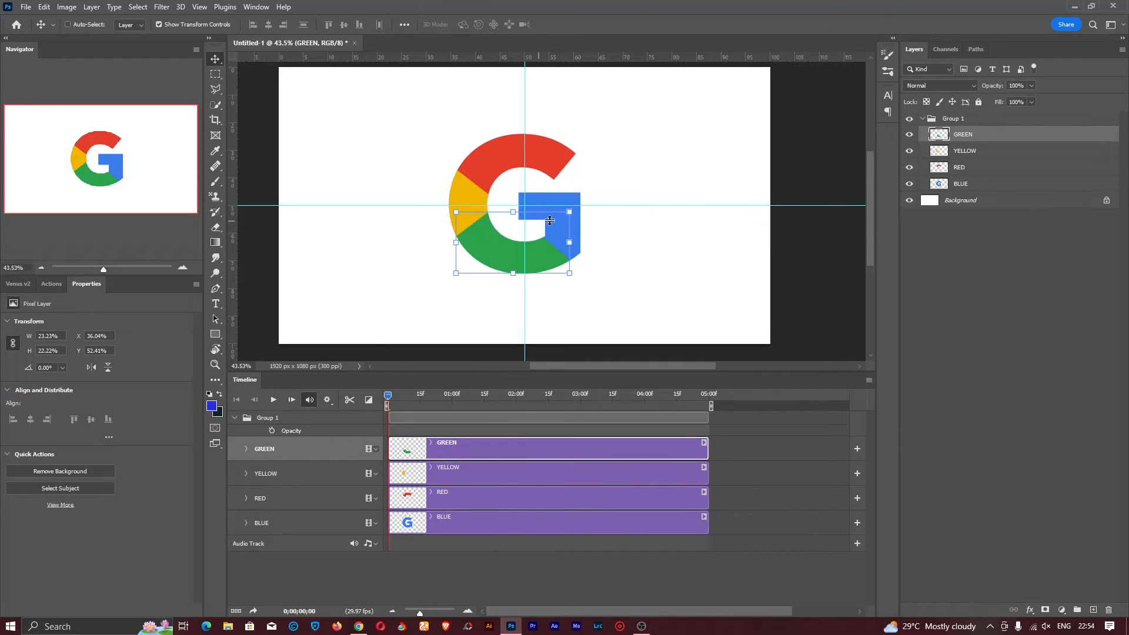
pyautogui.moveTo(673, 242); pyautogui.dragTo(646, 254)
pyautogui.hotkey('ctrl', 'z')
pyautogui.click(245, 449)
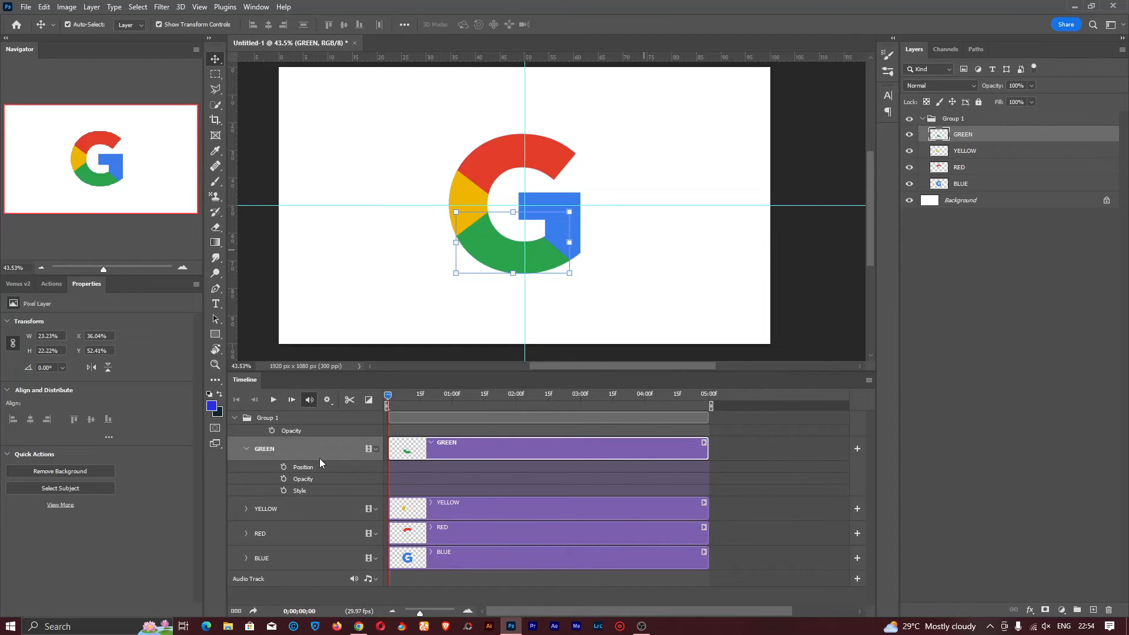
pyautogui.click(246, 449)
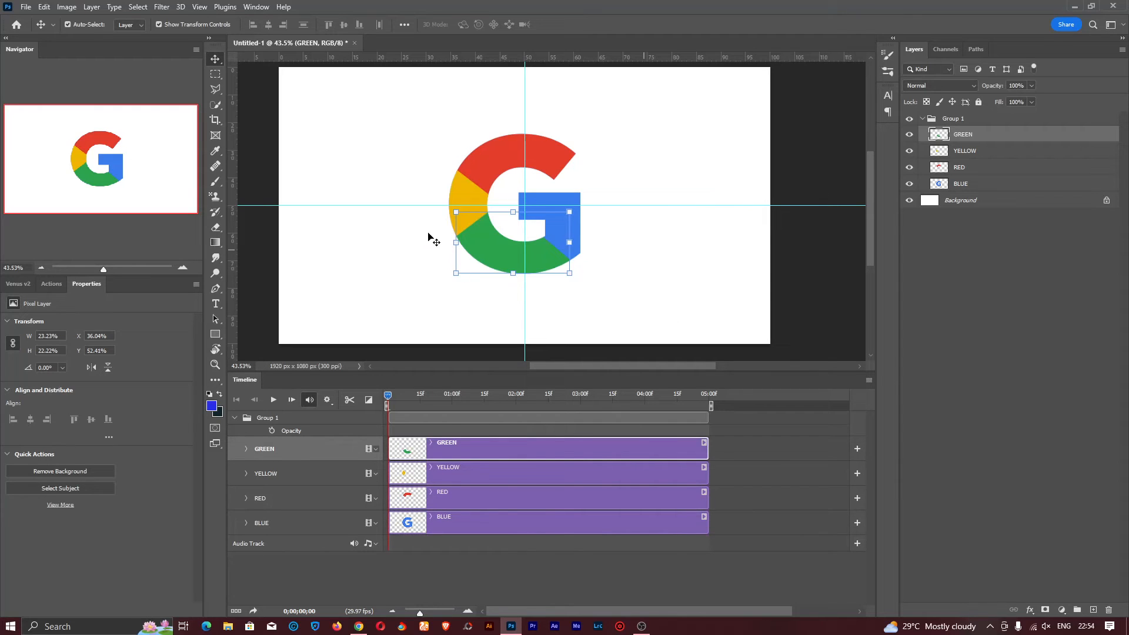
# Convert the GREEN, YELLOW, RED and BLUE layers each to its own smart object.
pyautogui.rightClick(976, 133)
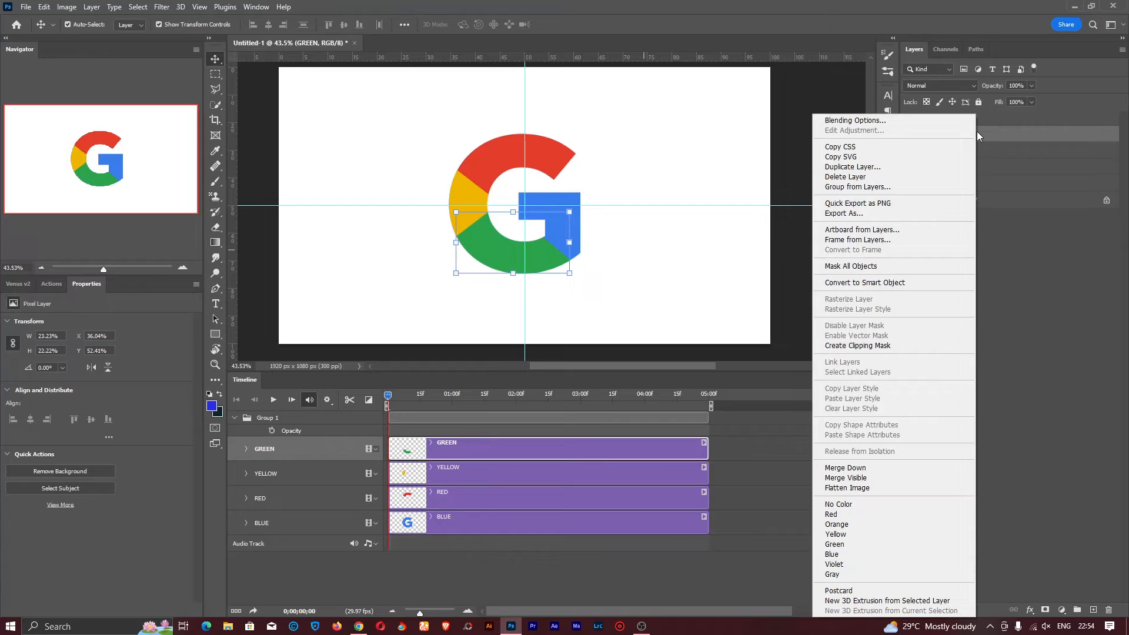
pyautogui.click(892, 286)
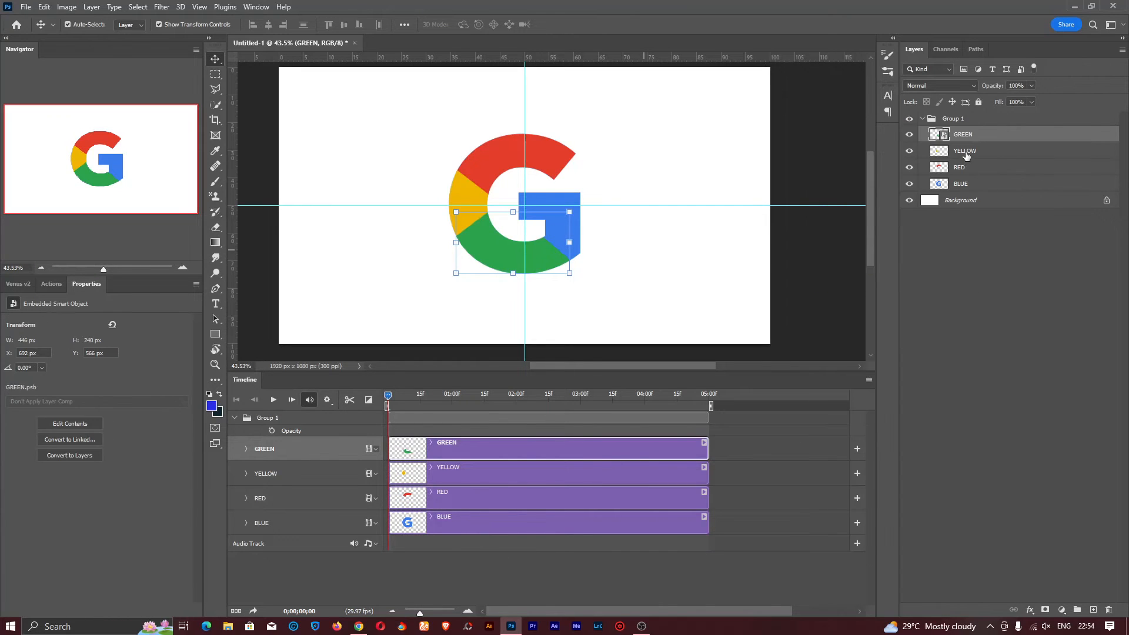
pyautogui.rightClick(967, 154)
pyautogui.click(858, 283)
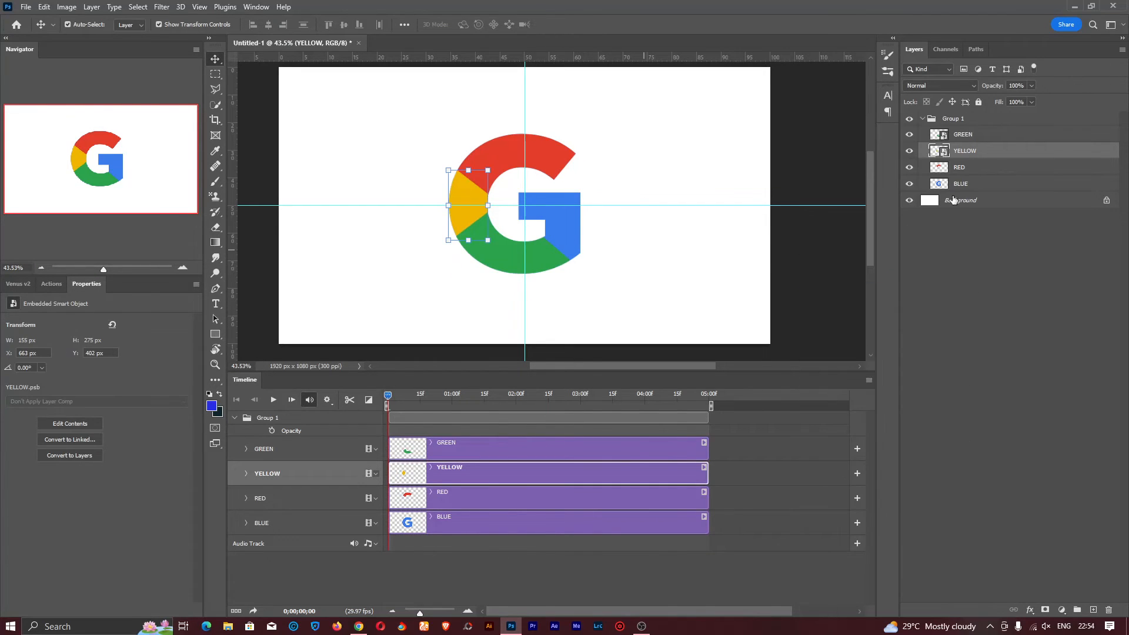
pyautogui.rightClick(965, 167)
pyautogui.click(880, 280)
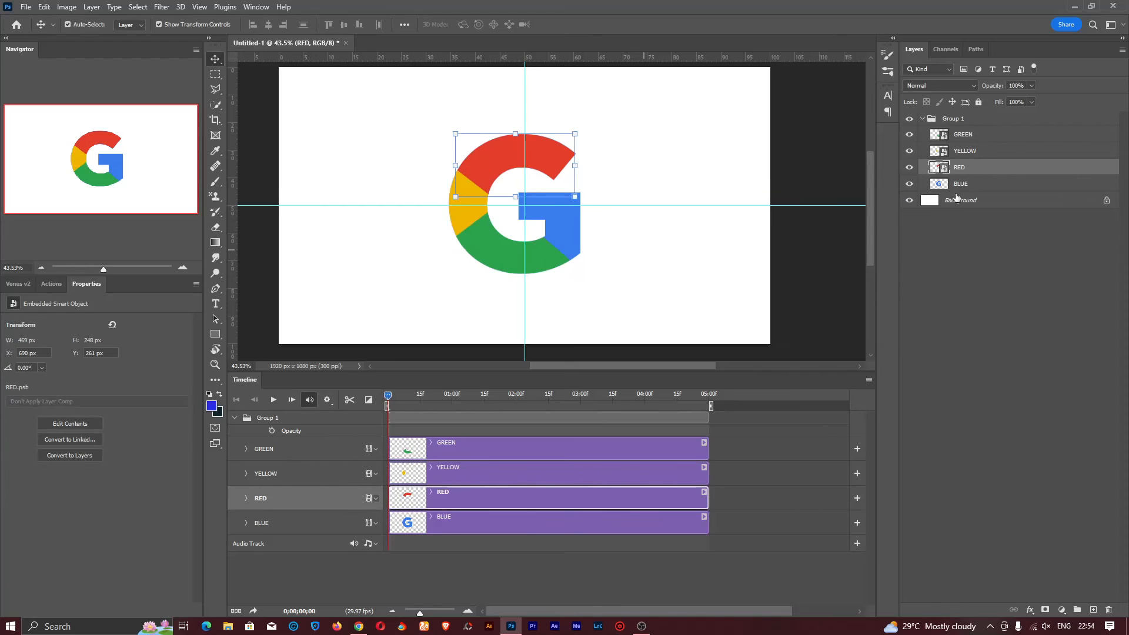
pyautogui.rightClick(964, 183)
pyautogui.click(996, 284)
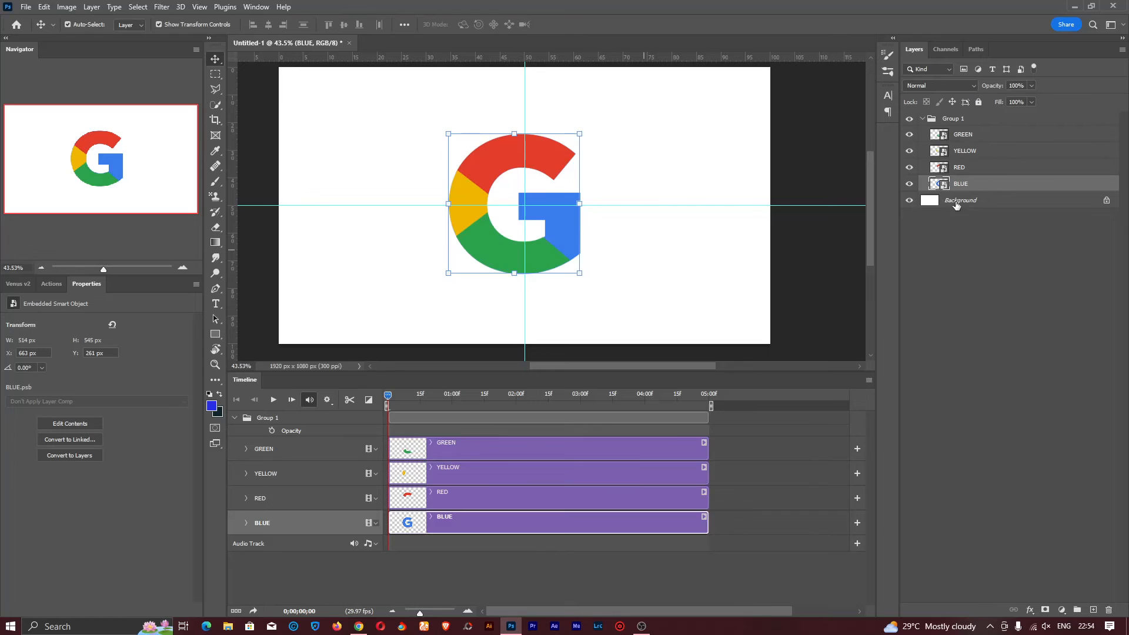
# Add a Transform keyframe to the GREEN layer at frame 15 of the timeline.
pyautogui.click(475, 446)
pyautogui.click(246, 449)
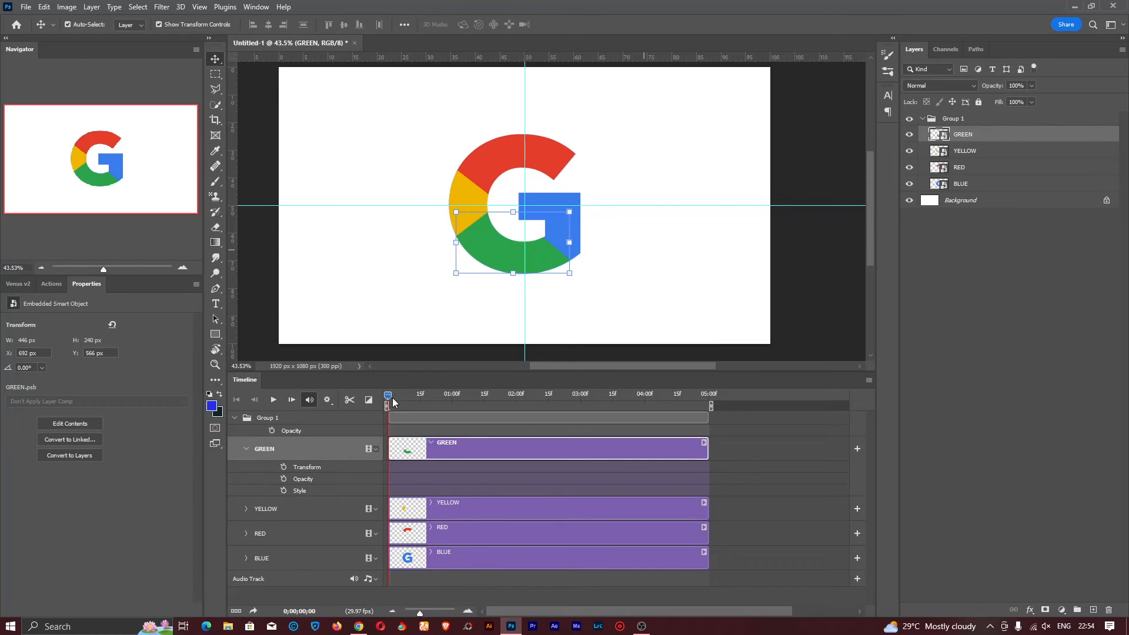
pyautogui.moveTo(393, 400); pyautogui.dragTo(421, 401)
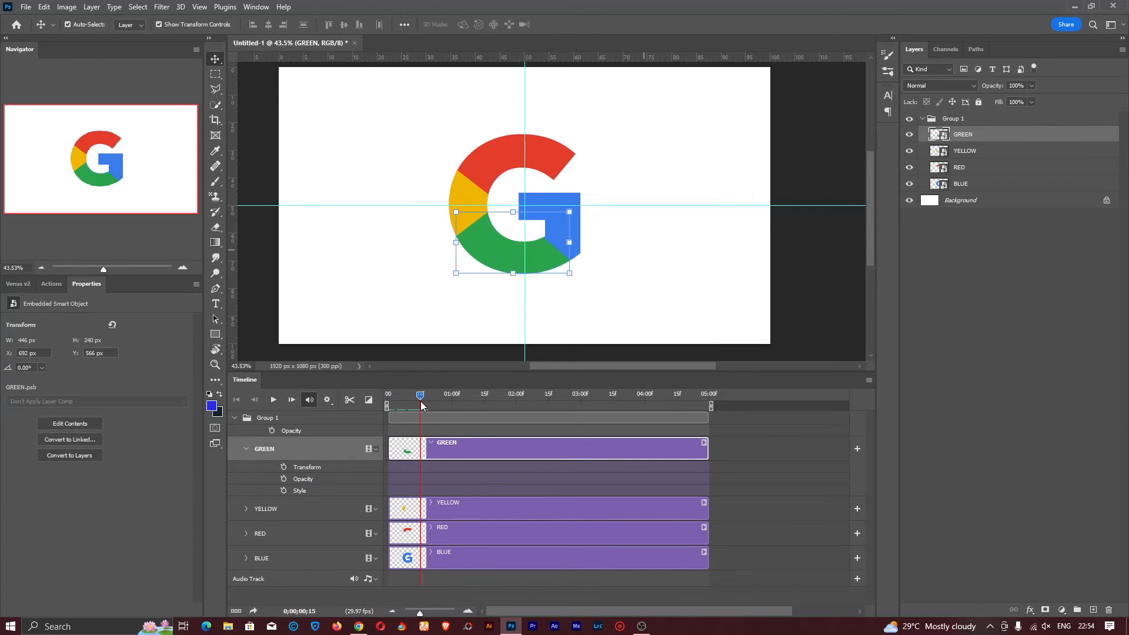
pyautogui.click(284, 466)
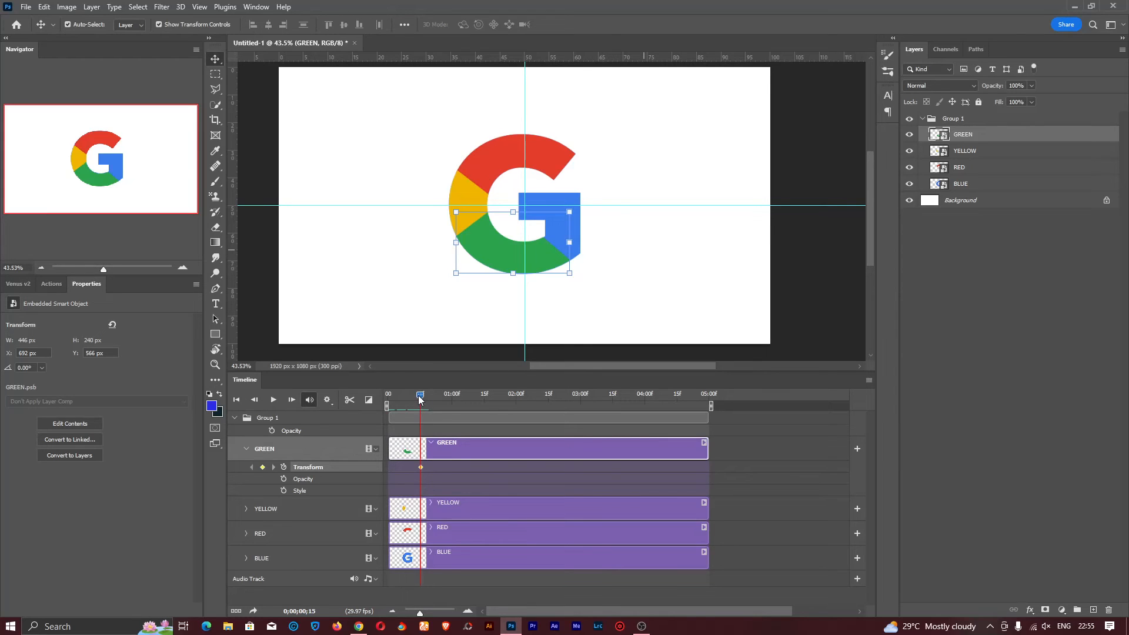
# At the start of the timeline, rotate the GREEN piece to about -34.59° and collapse its track properties.
pyautogui.moveTo(420, 397); pyautogui.dragTo(387, 397)
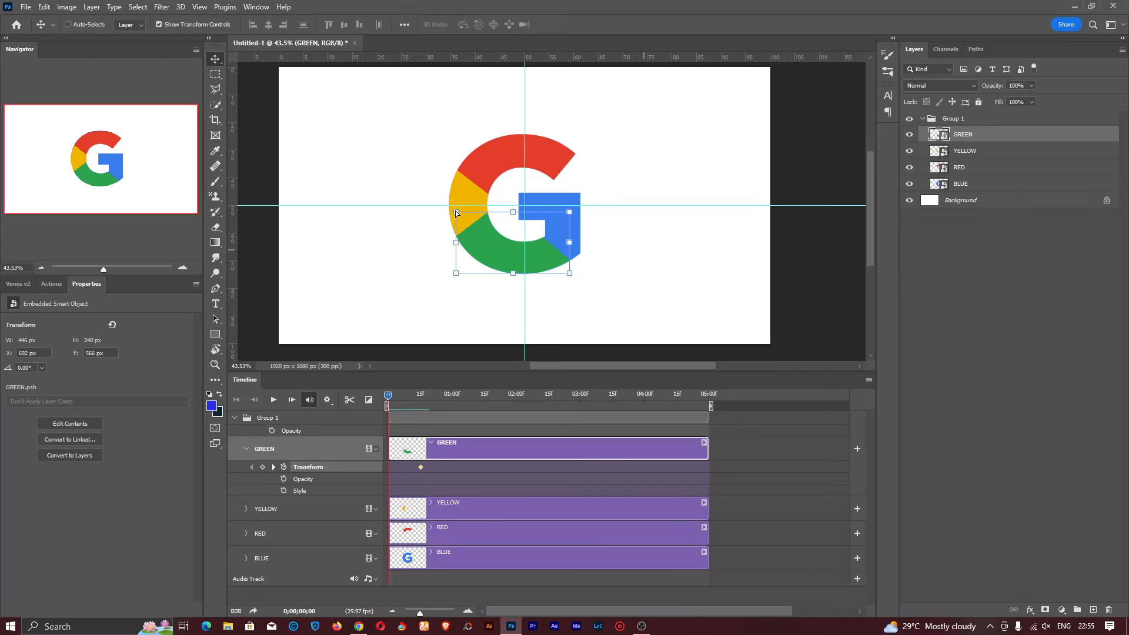
pyautogui.press('ctrl')
pyautogui.hotkey('ctrl', 't')
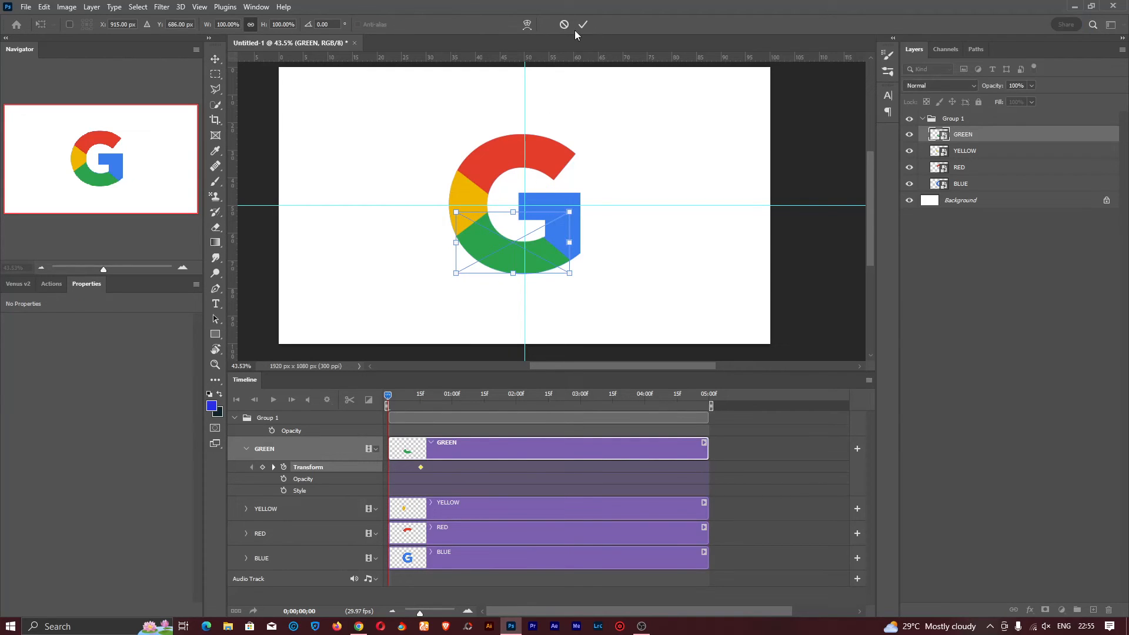
pyautogui.moveTo(456, 200); pyautogui.dragTo(410, 244)
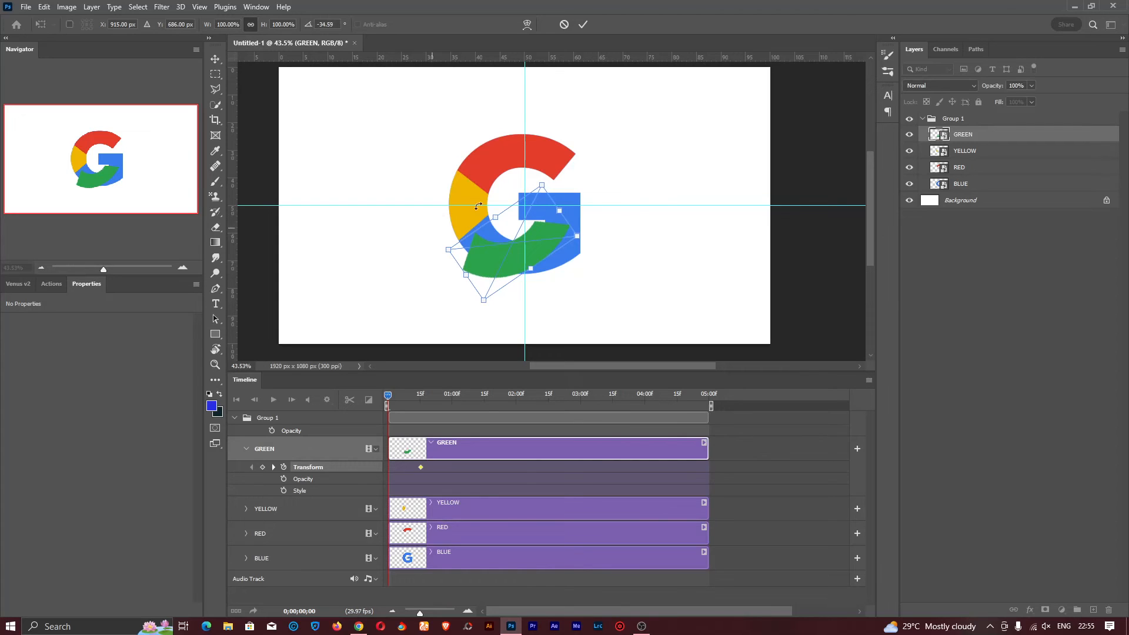
pyautogui.click(582, 24)
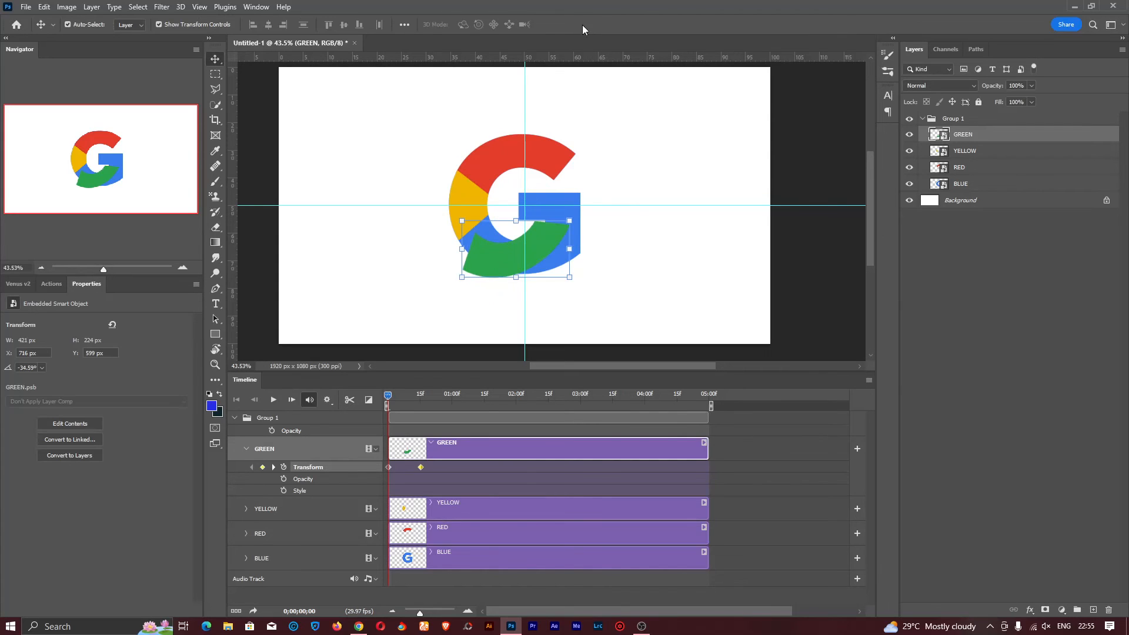
pyautogui.click(245, 449)
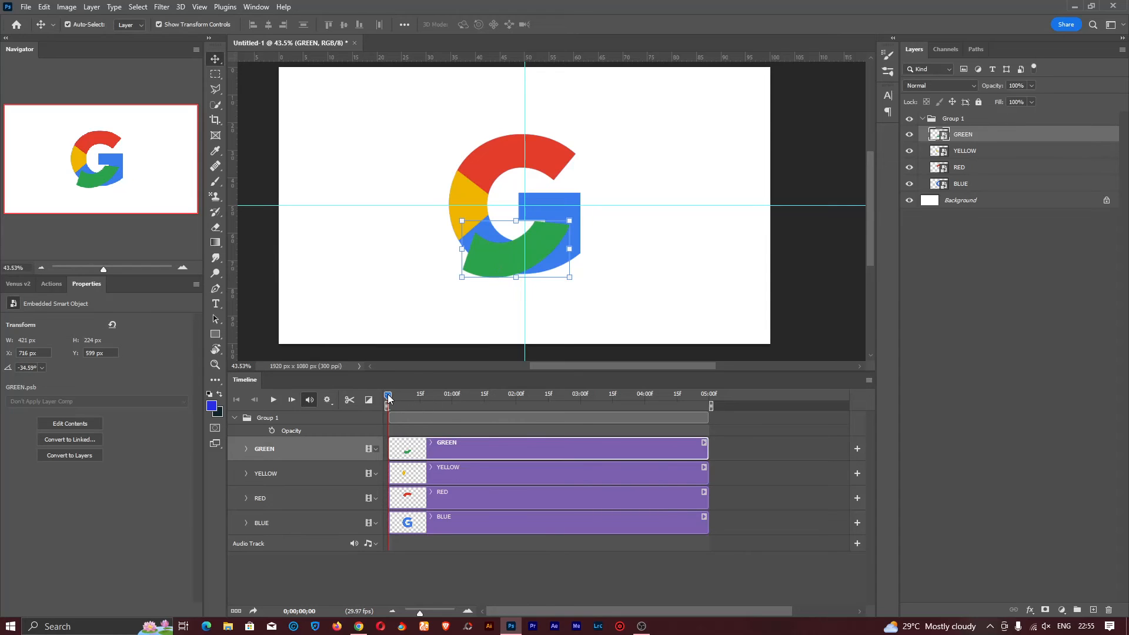
# Add a Transform keyframe to the YELLOW layer at the 1-second mark.
pyautogui.moveTo(388, 398); pyautogui.dragTo(453, 398)
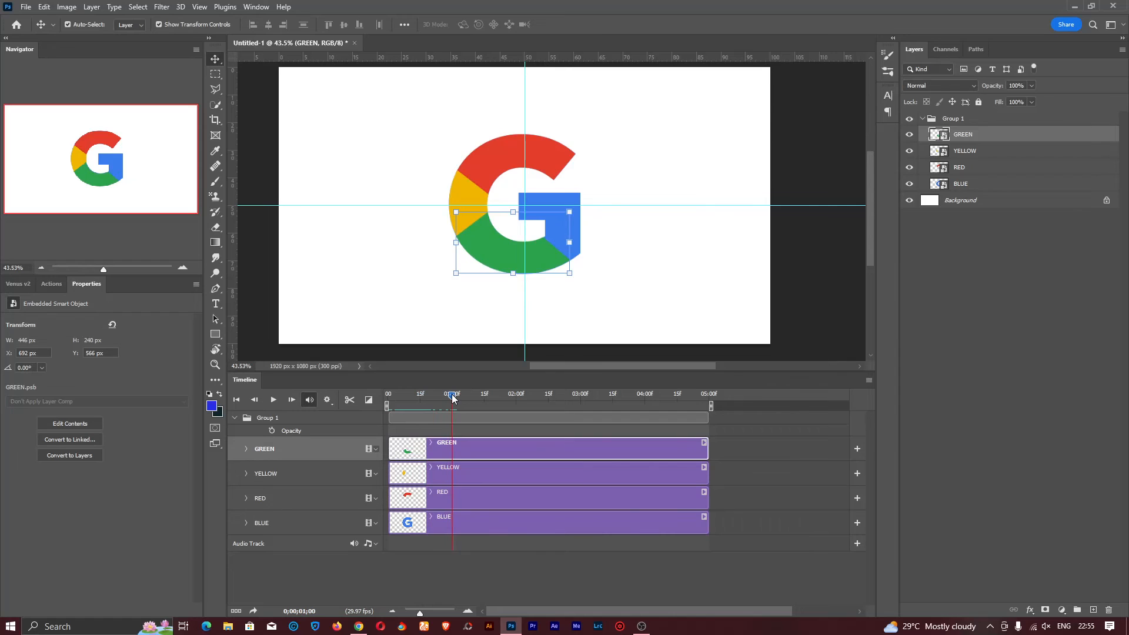
pyautogui.click(464, 465)
pyautogui.click(246, 473)
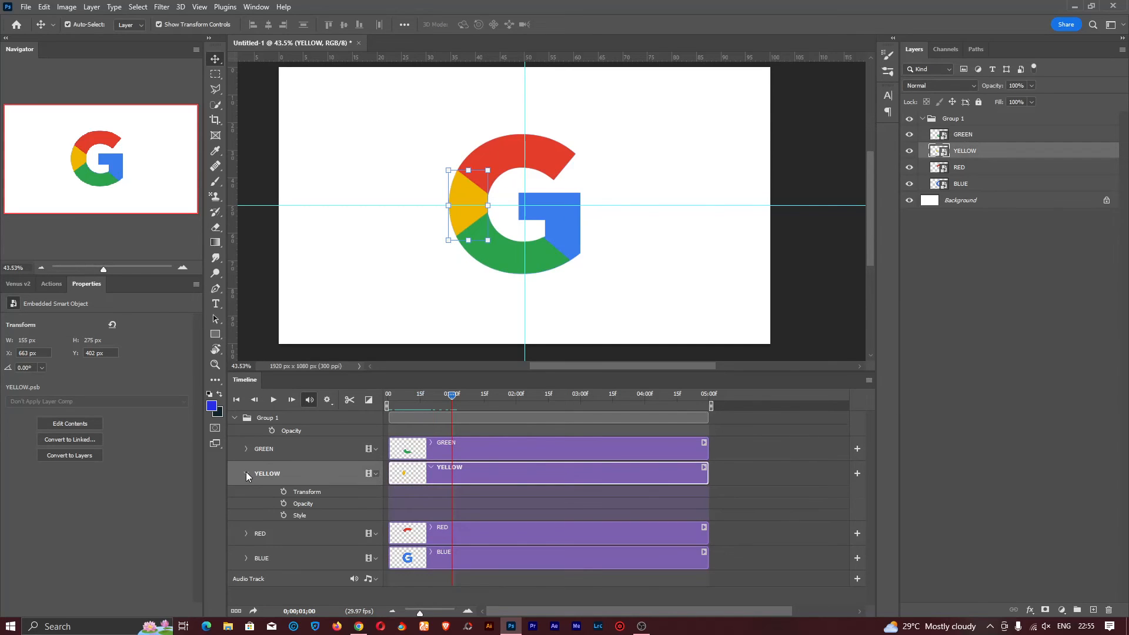
pyautogui.click(283, 491)
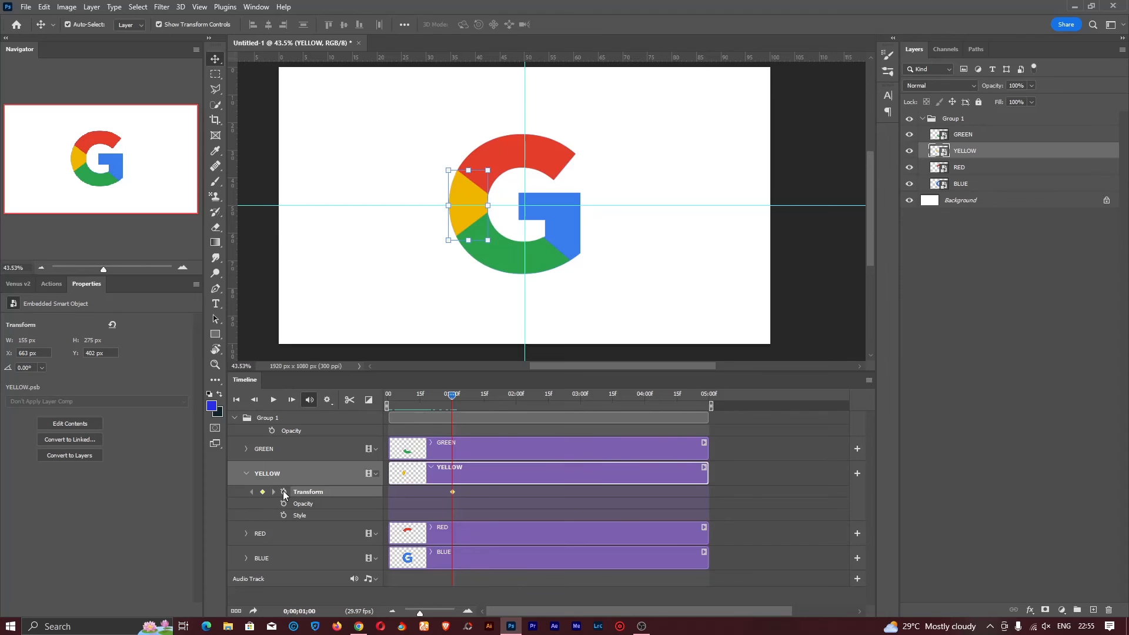
# At frame 16, rotate the YELLOW piece to about -32.44° and shift it slightly down along the ring.
pyautogui.moveTo(452, 397); pyautogui.dragTo(424, 399)
pyautogui.hotkey('ctrl', 't')
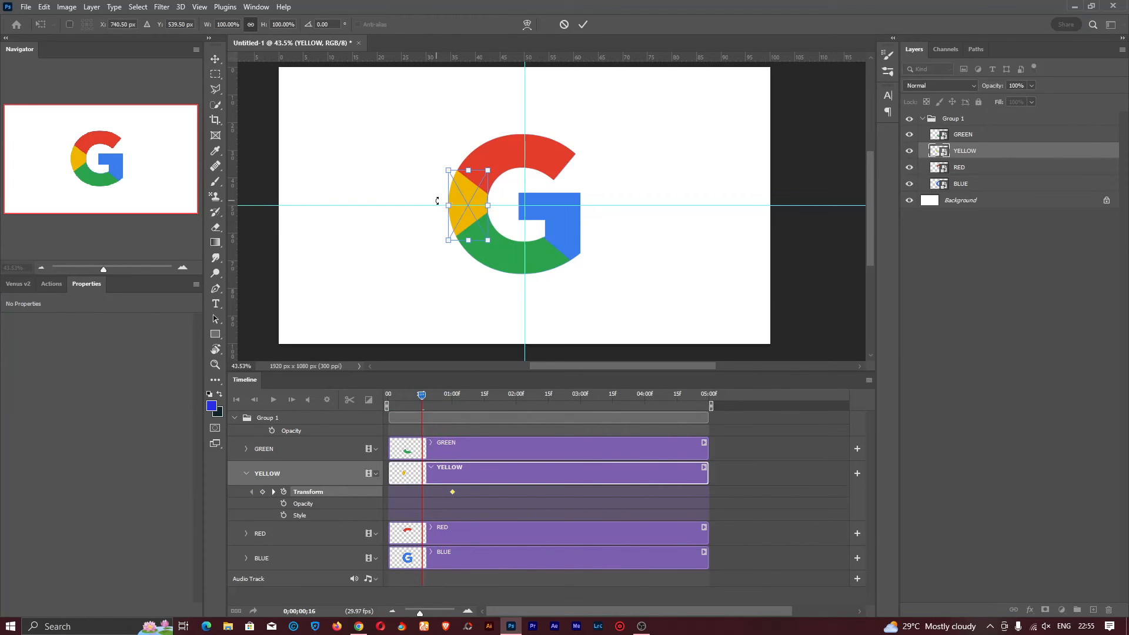
pyautogui.moveTo(437, 202); pyautogui.dragTo(477, 229)
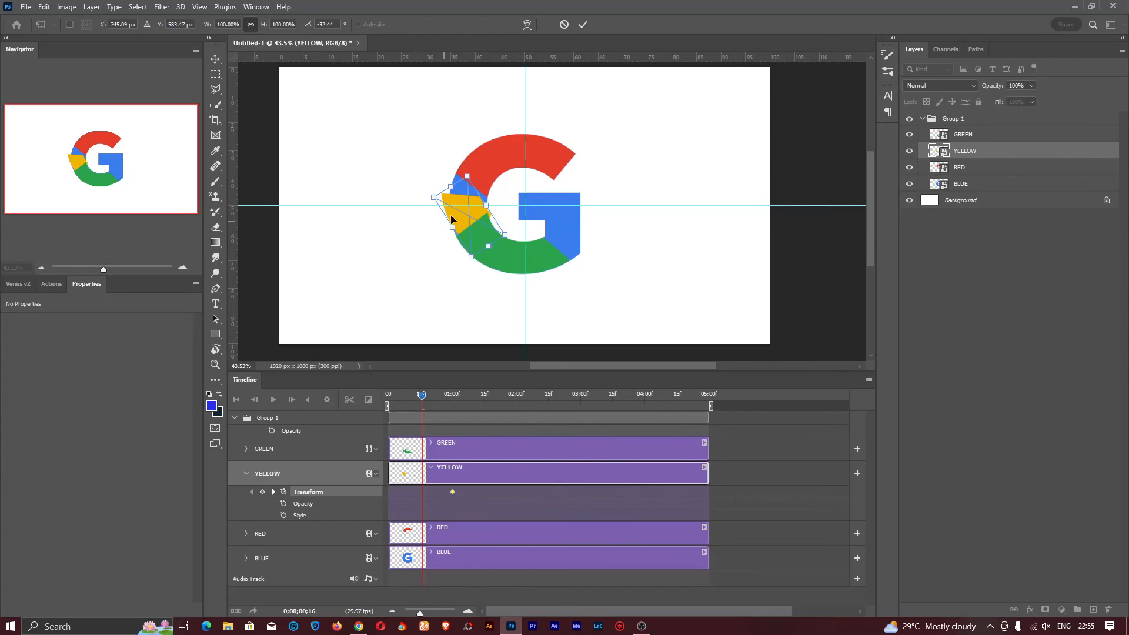
pyautogui.click(583, 24)
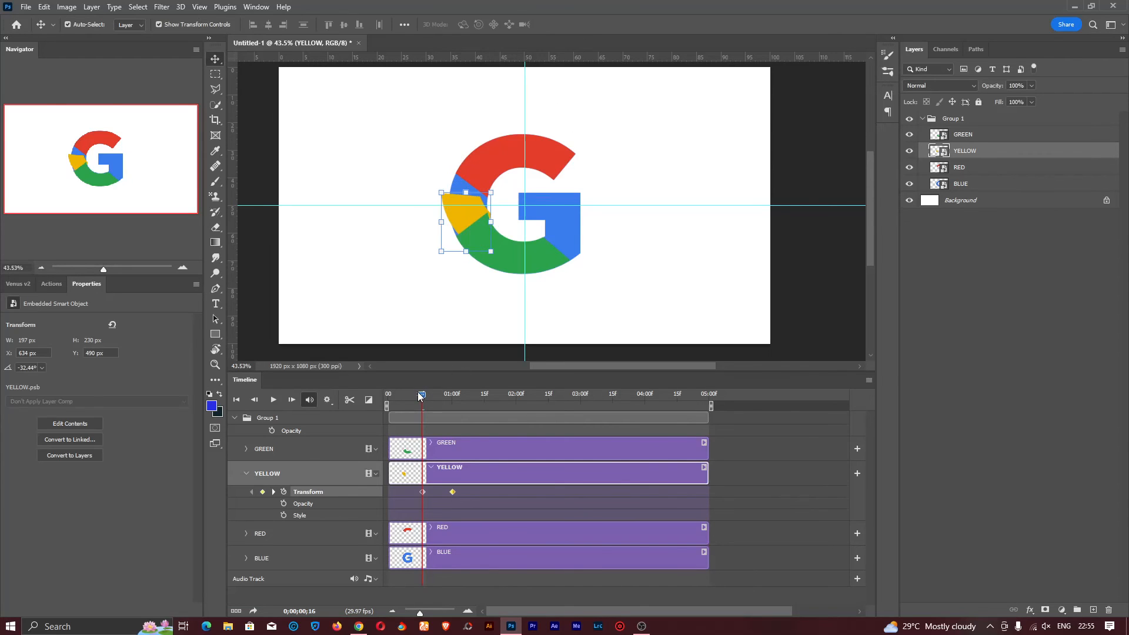
# Collapse the GREEN and YELLOW tracks and add a Transform keyframe to the RED layer at 1 second 16 frames.
pyautogui.moveTo(421, 395); pyautogui.dragTo(456, 392)
pyautogui.moveTo(473, 396); pyautogui.dragTo(486, 397)
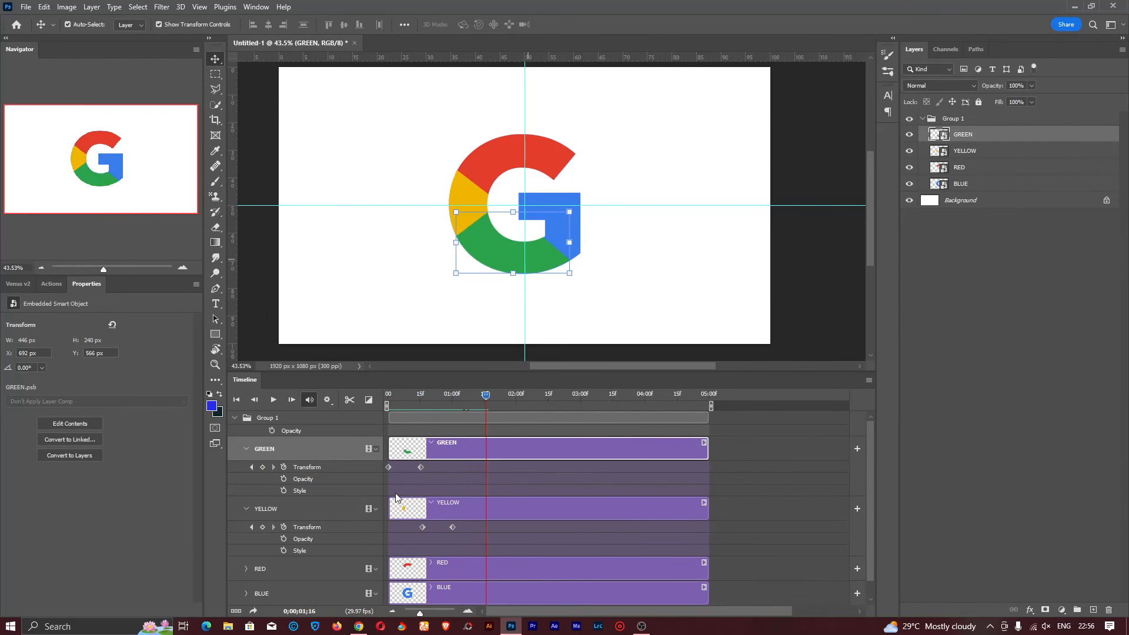
pyautogui.click(246, 448)
pyautogui.click(247, 474)
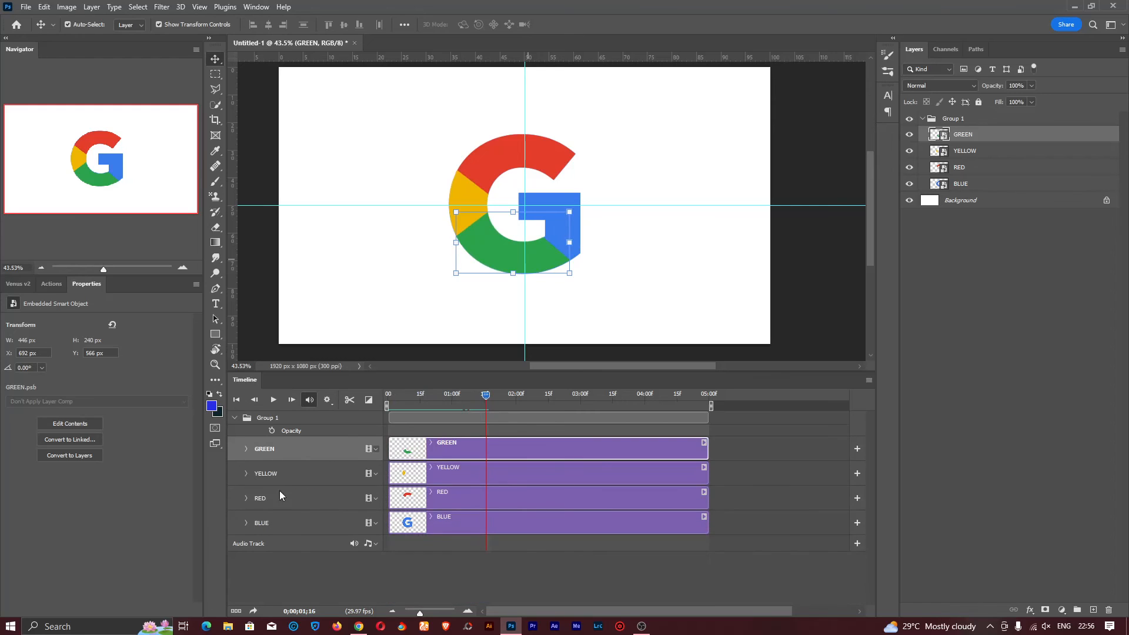
pyautogui.click(460, 502)
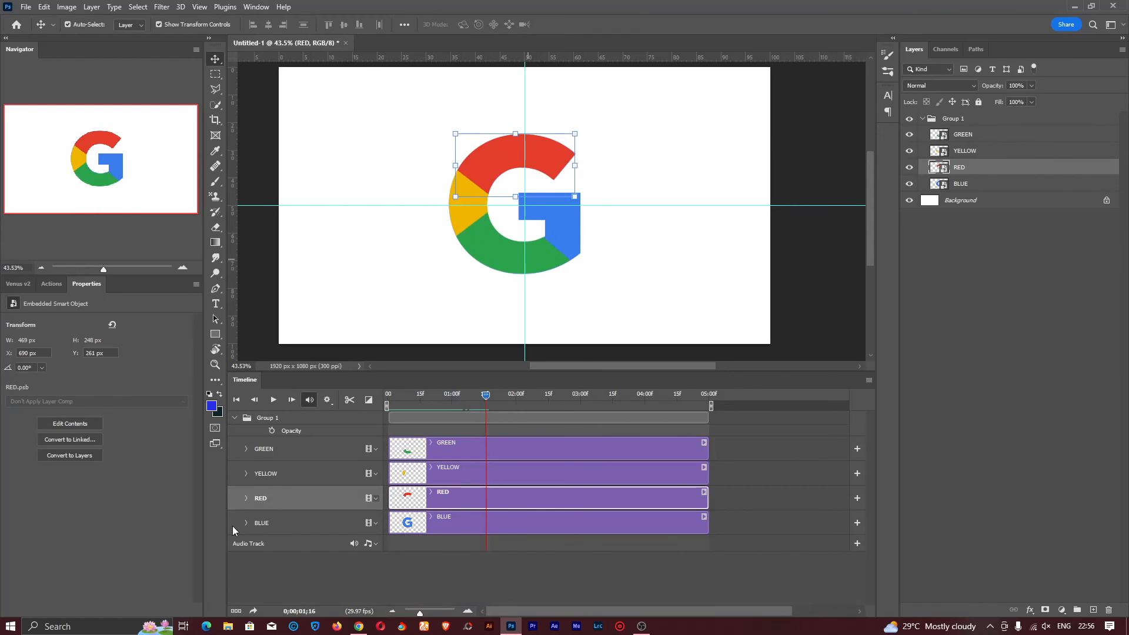
pyautogui.click(246, 498)
pyautogui.click(283, 517)
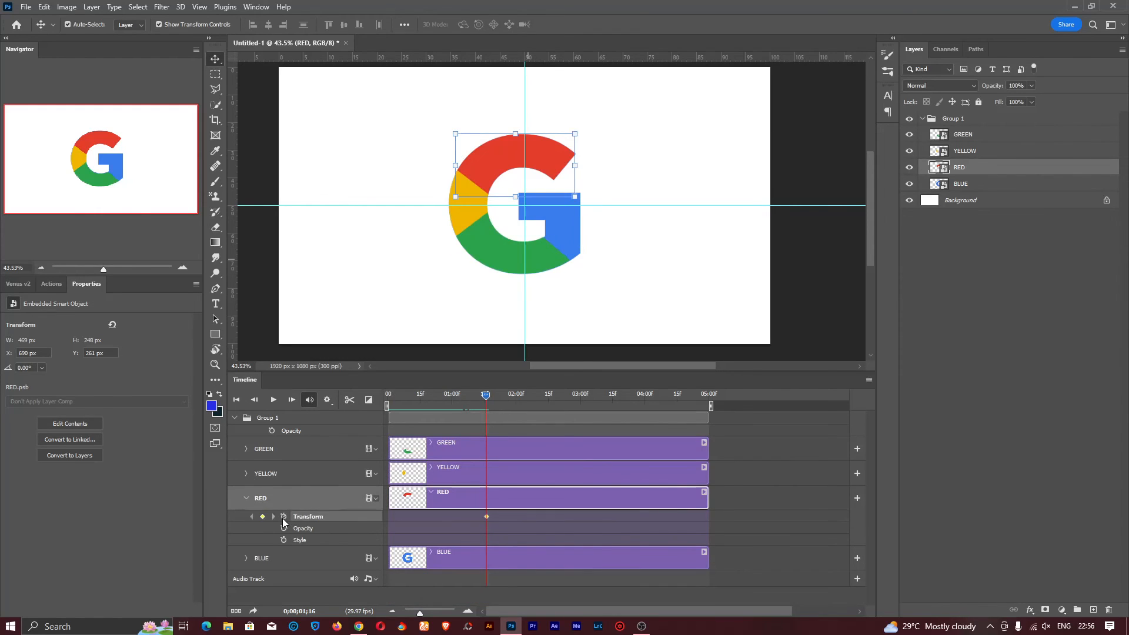
# At the 1-second mark, rotate the RED piece to about -32.14° and nudge it into place along the ring.
pyautogui.moveTo(489, 396); pyautogui.dragTo(454, 402)
pyautogui.moveTo(474, 130); pyautogui.dragTo(421, 151)
pyautogui.moveTo(493, 166)
pyautogui.mouseDown()
pyautogui.moveTo(455, 154)
pyautogui.moveTo(492, 159)
pyautogui.mouseUp()
pyautogui.click(584, 26)
# Scrub the timeline from its start to examine the rotations of the green, yellow and red pieces.
pyautogui.moveTo(422, 394); pyautogui.dragTo(380, 393)
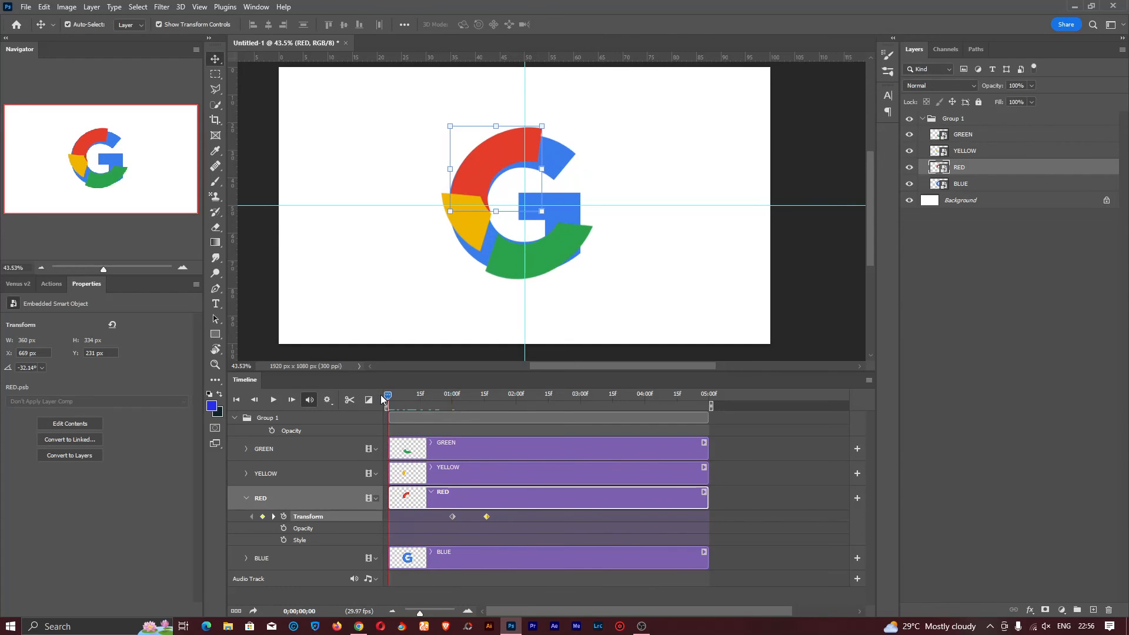
pyautogui.click(746, 435)
pyautogui.click(978, 358)
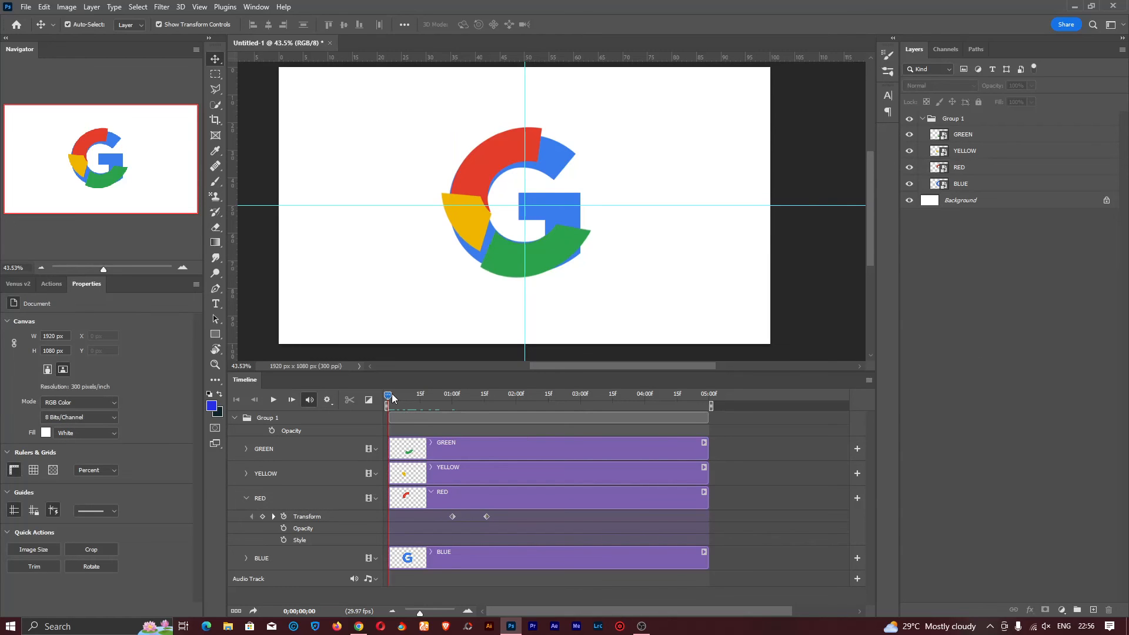
pyautogui.moveTo(391, 393); pyautogui.dragTo(474, 388)
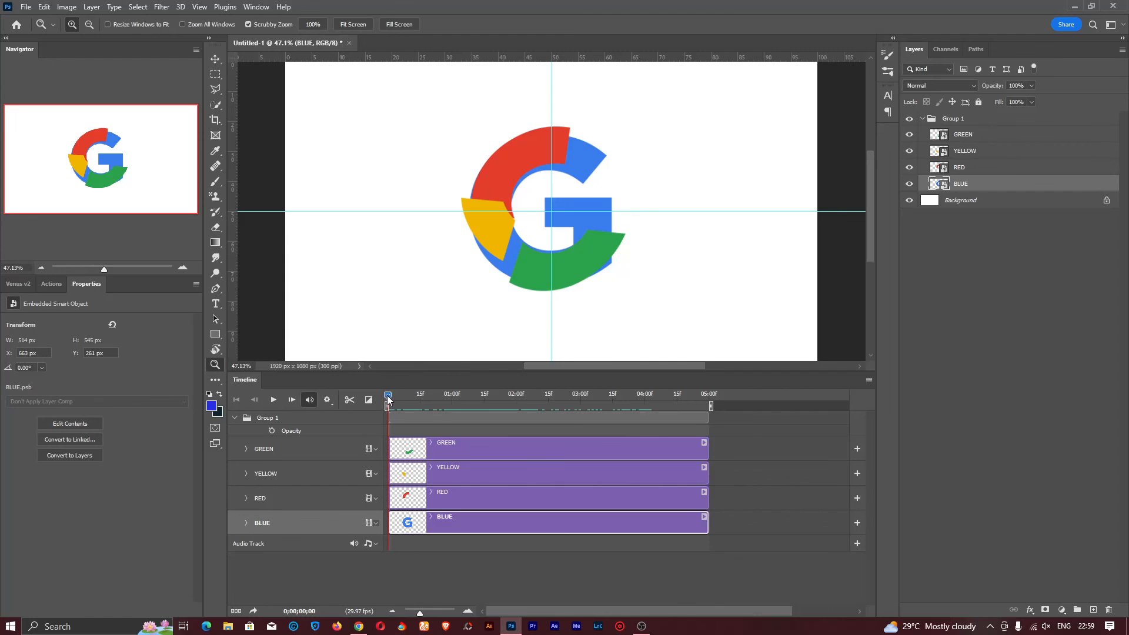
pyautogui.moveTo(388, 398); pyautogui.dragTo(423, 401)
# Paste the copied Google logo image above the collapsed Group 1 for comparison and delete it again.
pyautogui.click(922, 118)
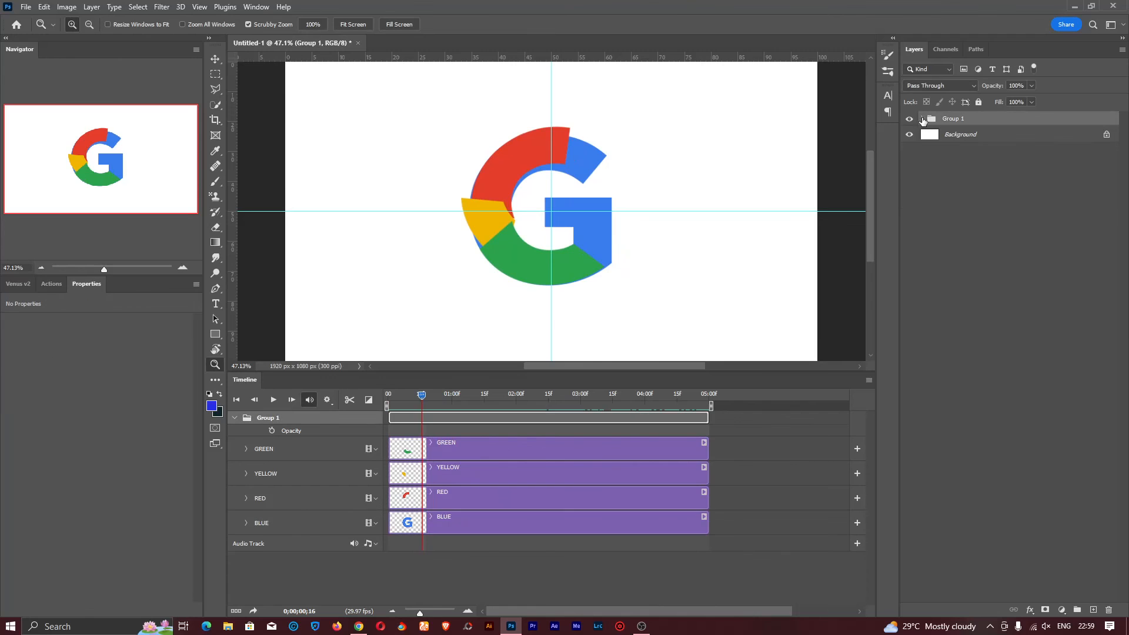
pyautogui.hotkey('ctrl', 'v')
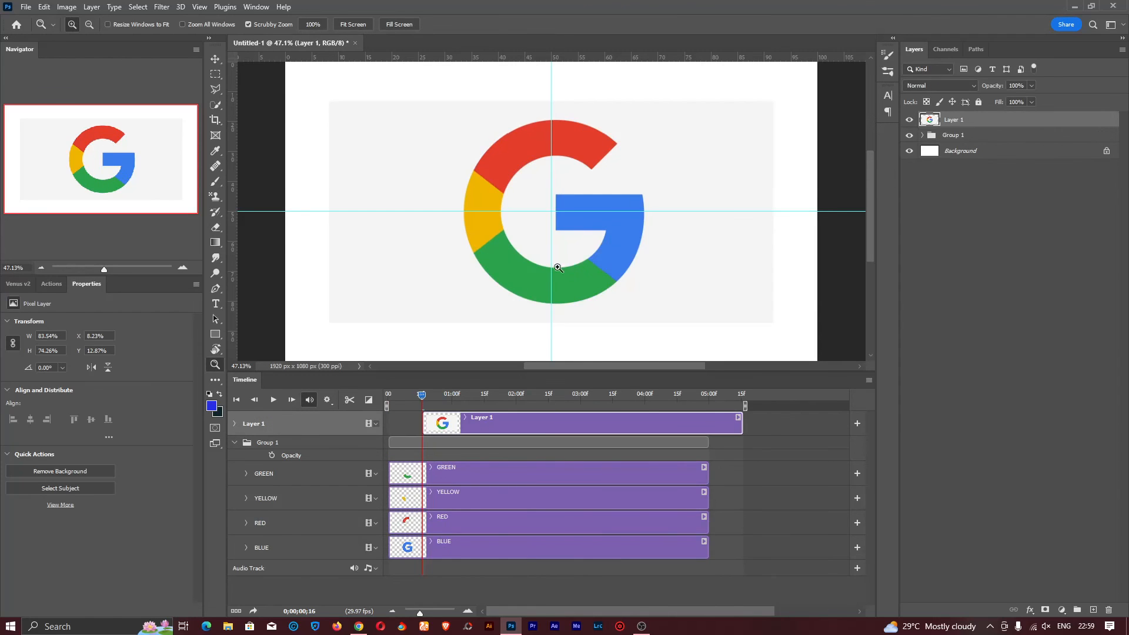
pyautogui.moveTo(580, 220); pyautogui.dragTo(598, 218)
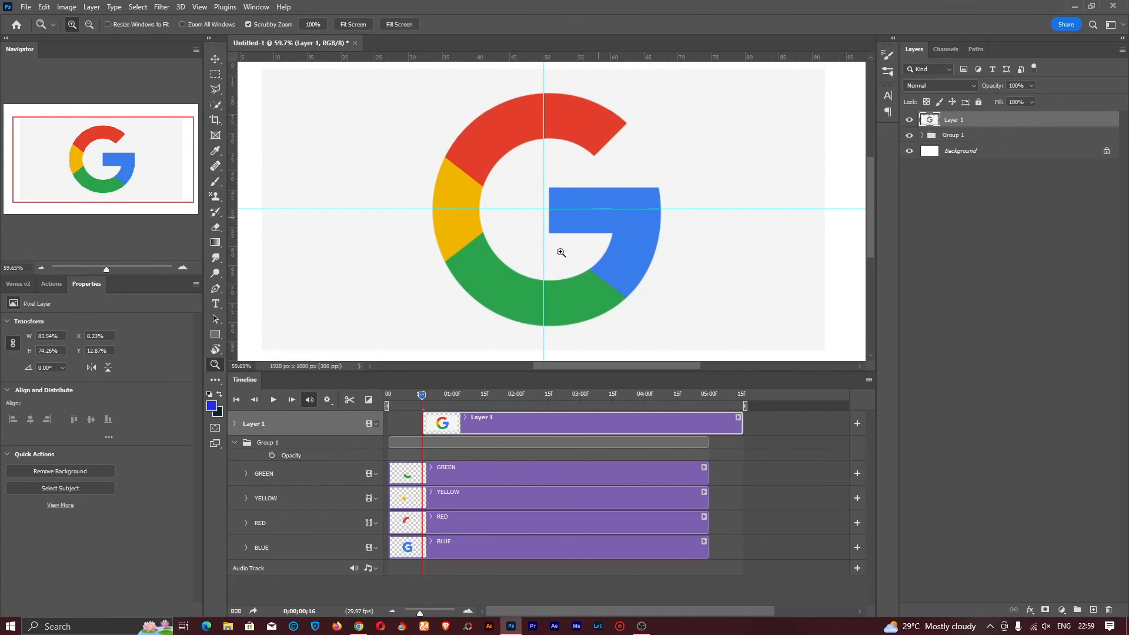
pyautogui.press('Delete')
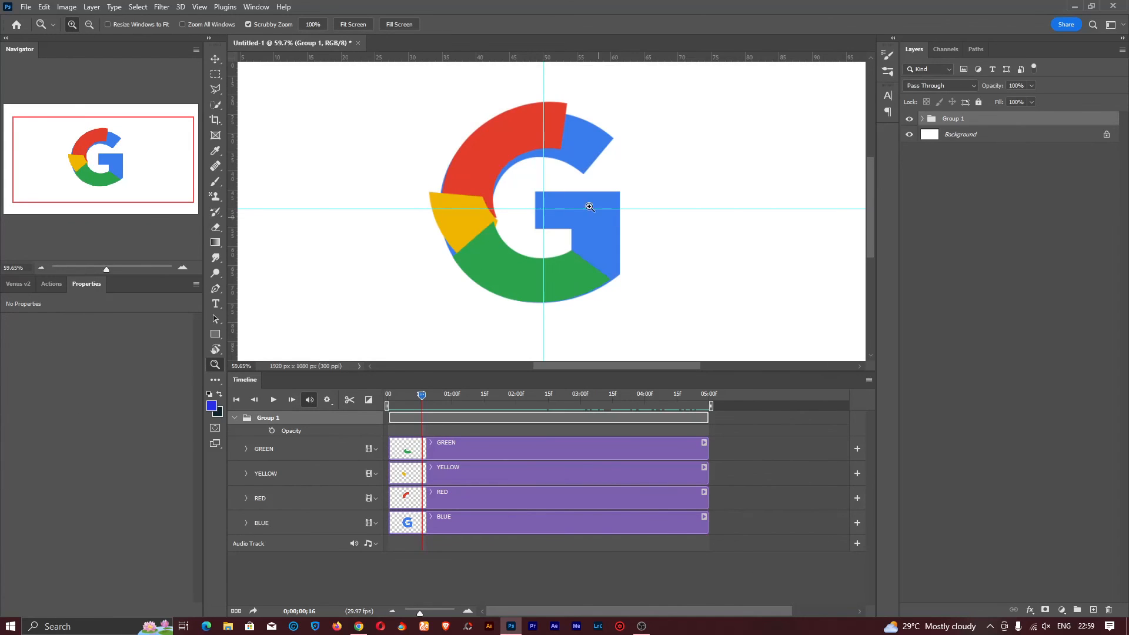
# Collapse Group 1 in the Timeline, shrink the Timeline's height and show the whole canvas at about 51.9% zoom.
pyautogui.click(763, 491)
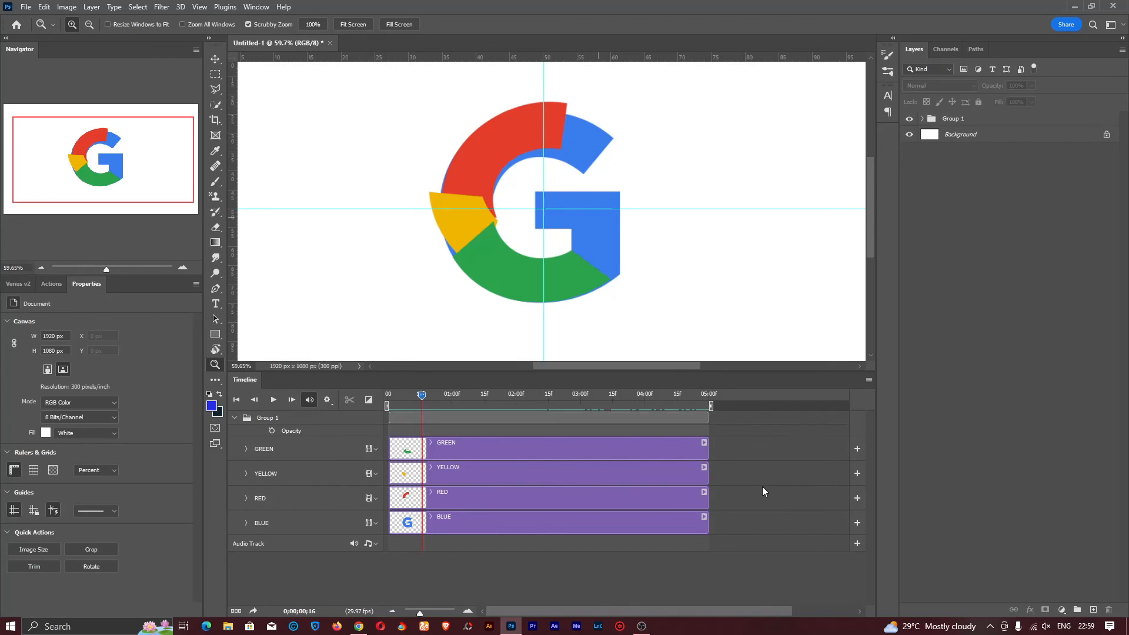
pyautogui.click(235, 418)
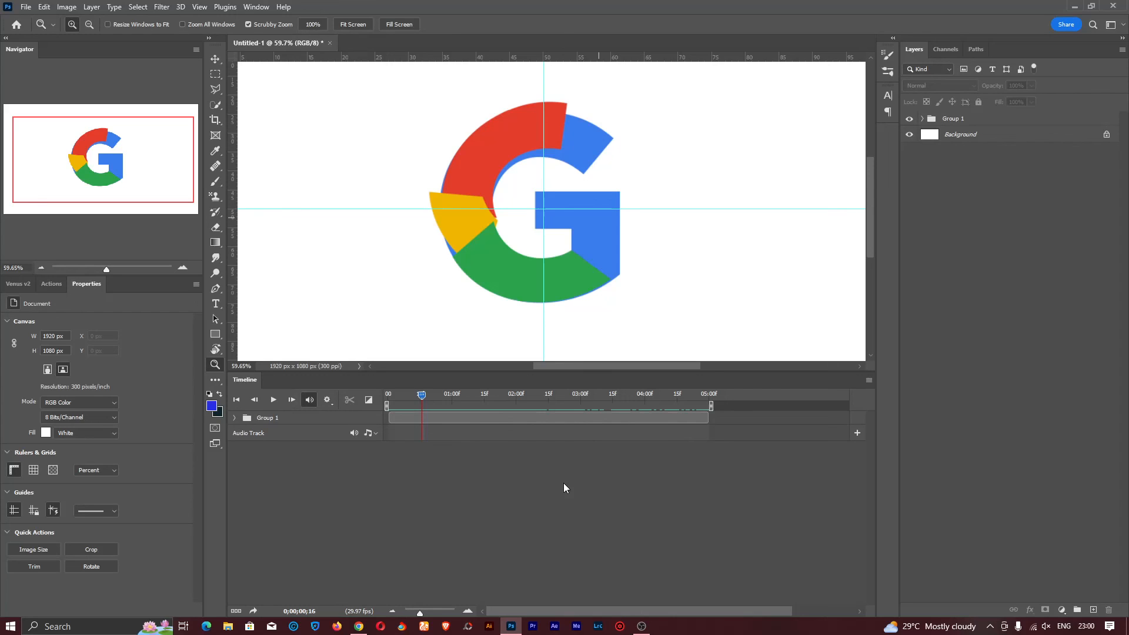
pyautogui.moveTo(529, 372); pyautogui.dragTo(535, 480)
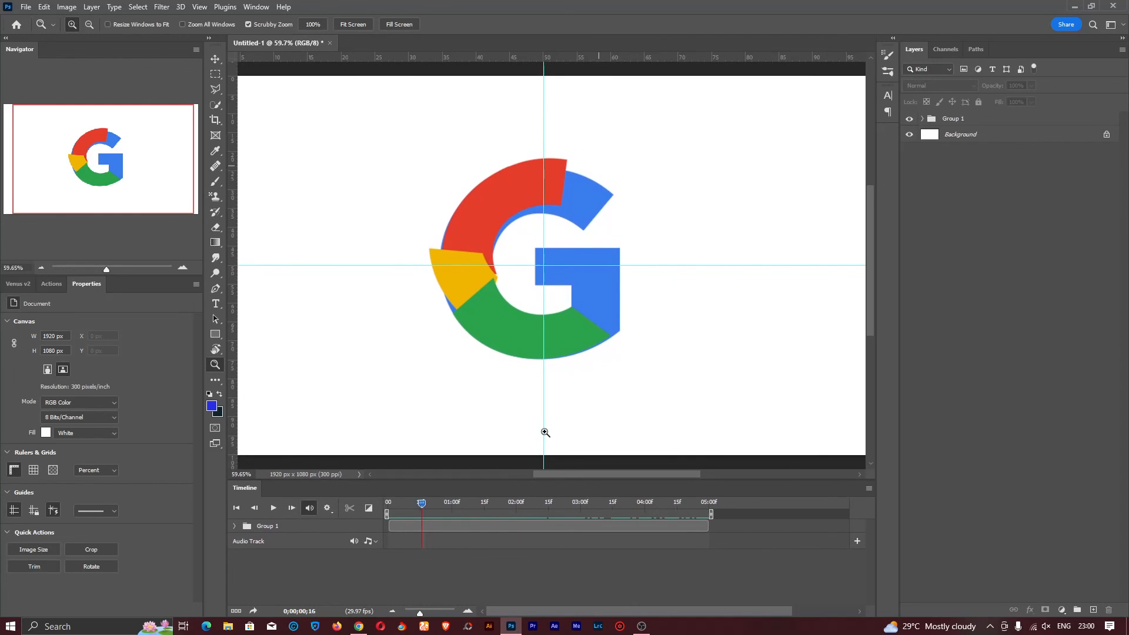
pyautogui.moveTo(581, 313); pyautogui.dragTo(568, 312)
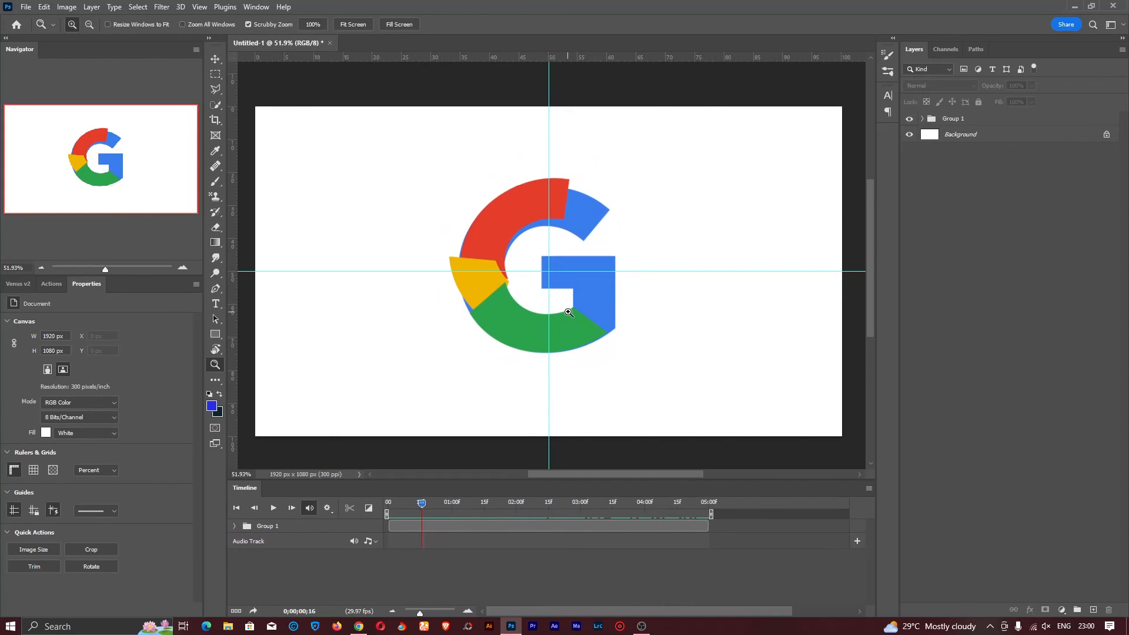